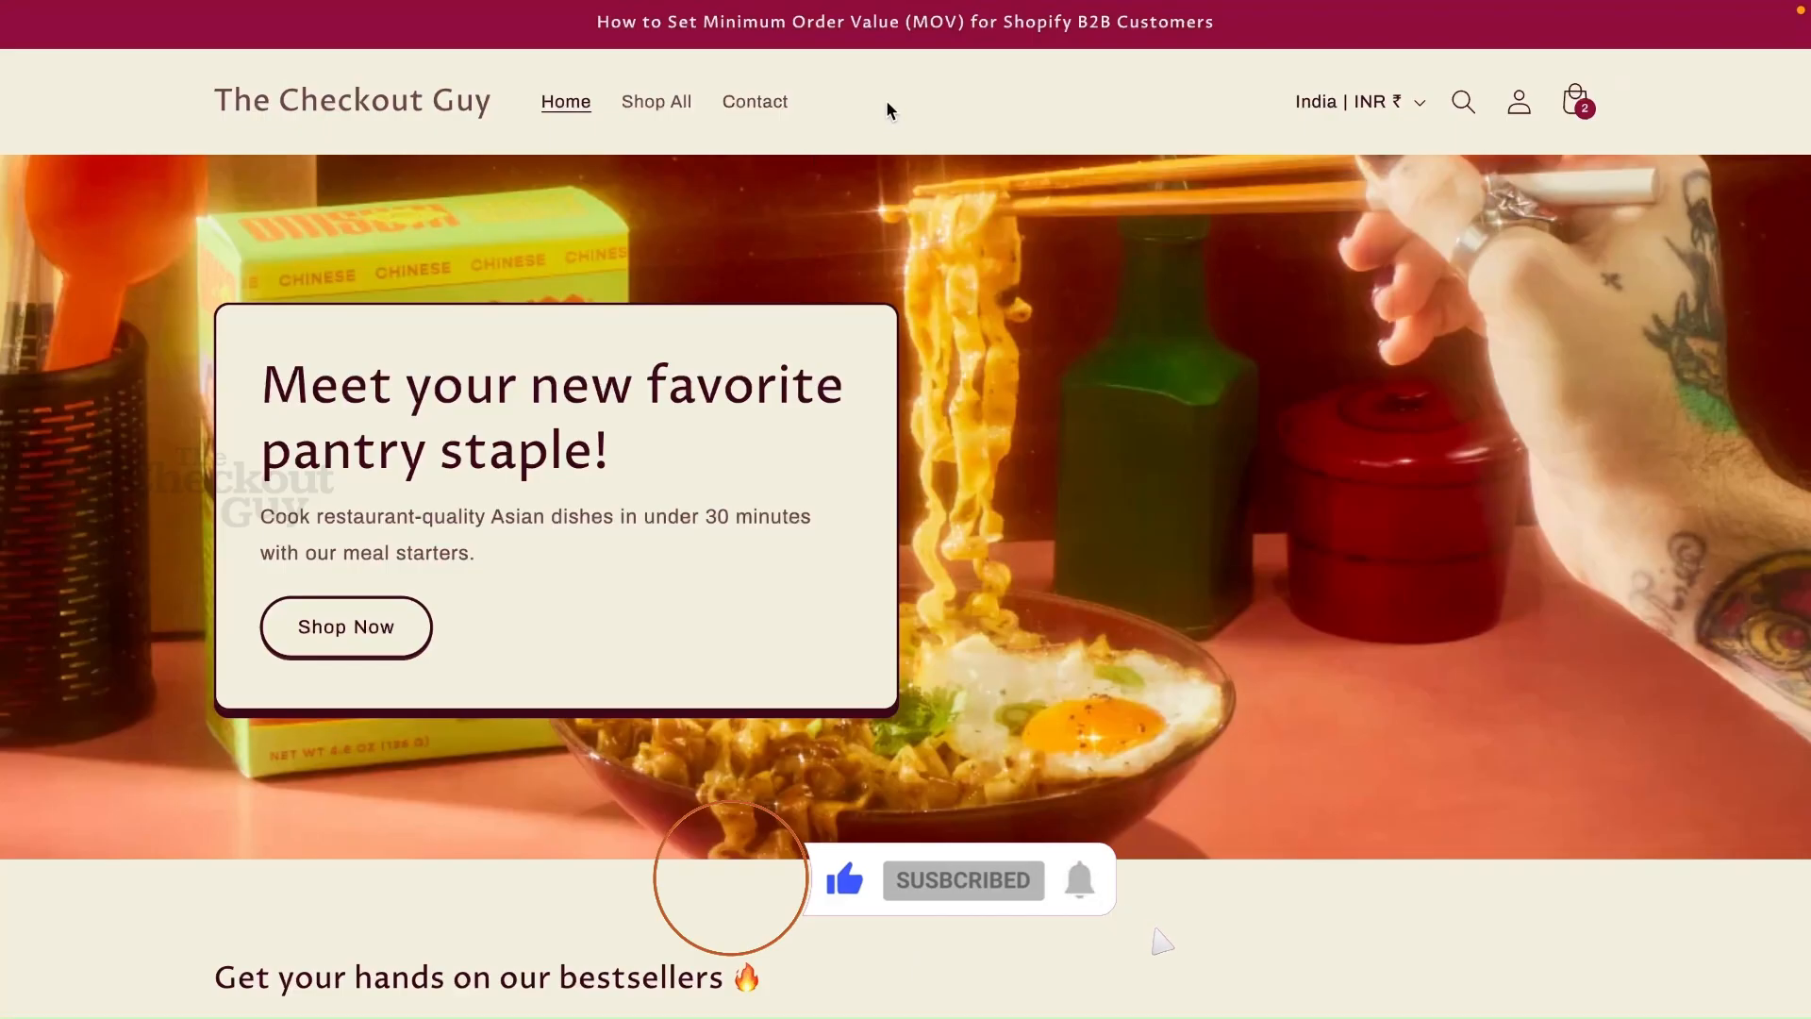
triple_click(809, 25)
key("super+c")
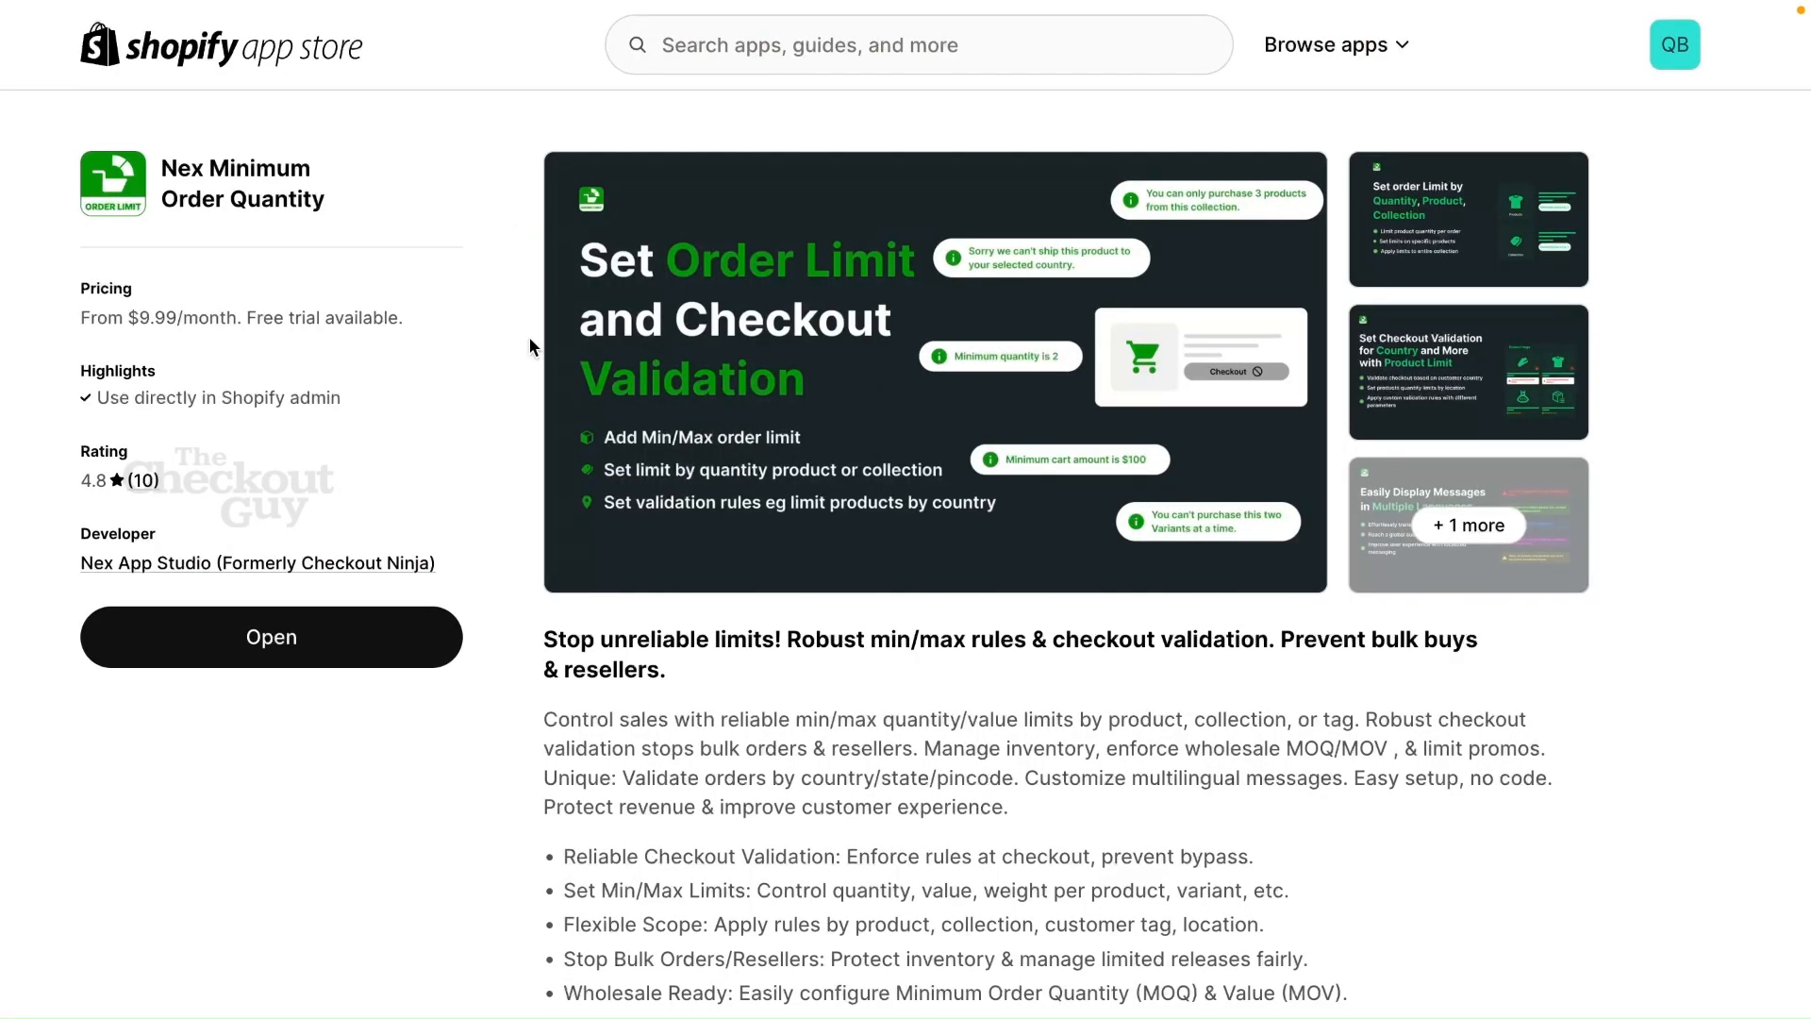
scroll(530, 338, "down", 1)
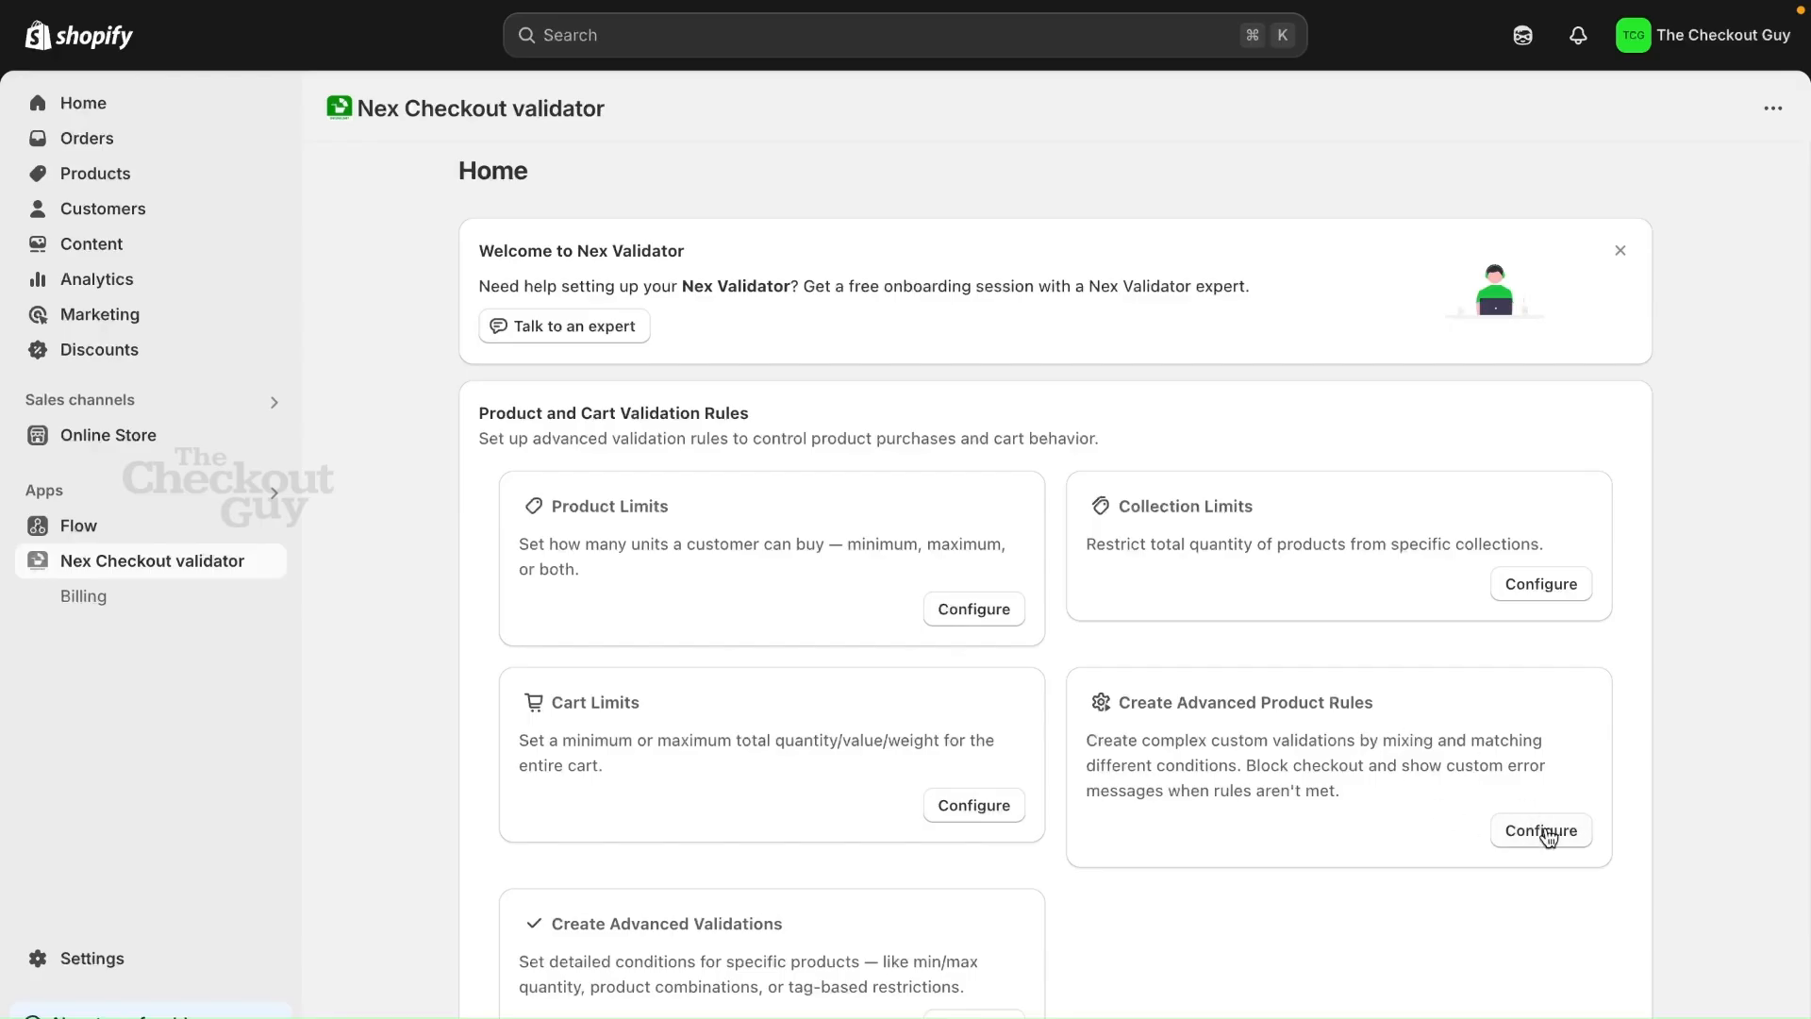
Create a cart validation under the advanced product rules, titled "Set Minimum Order Value (MOV) for Shopify B2B Customers"
left_click(1550, 837)
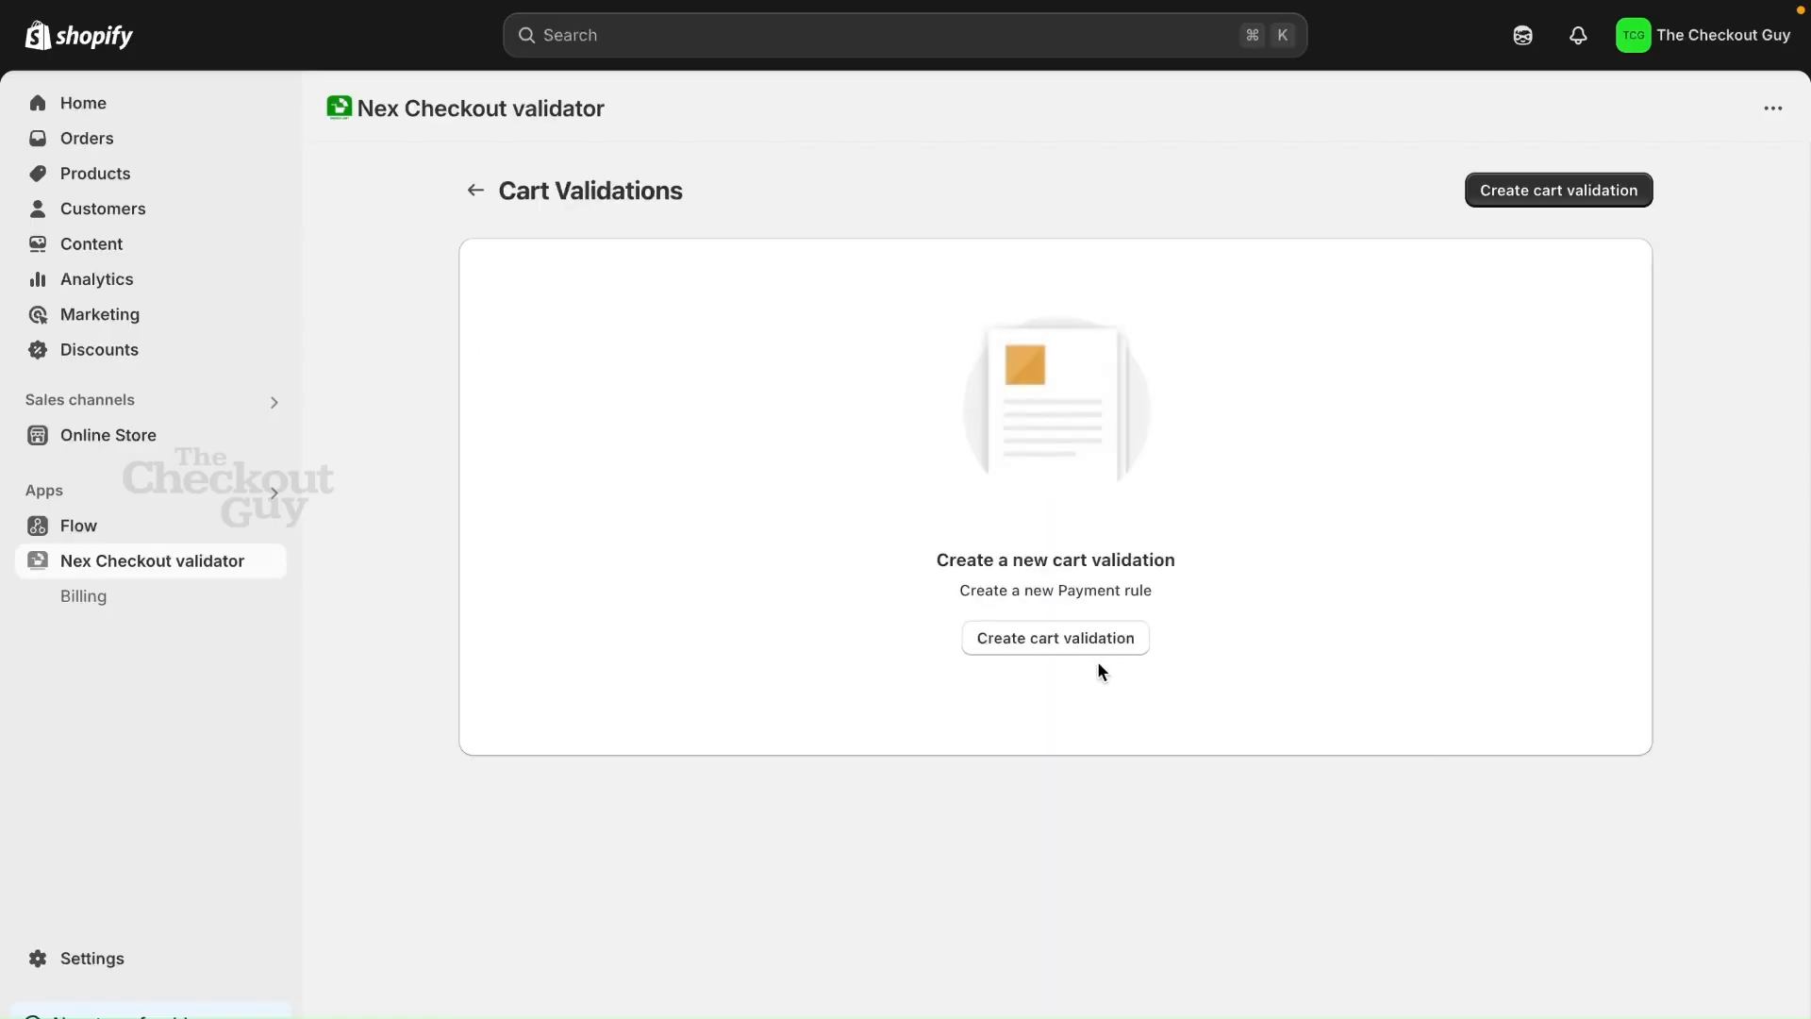
left_click(1059, 639)
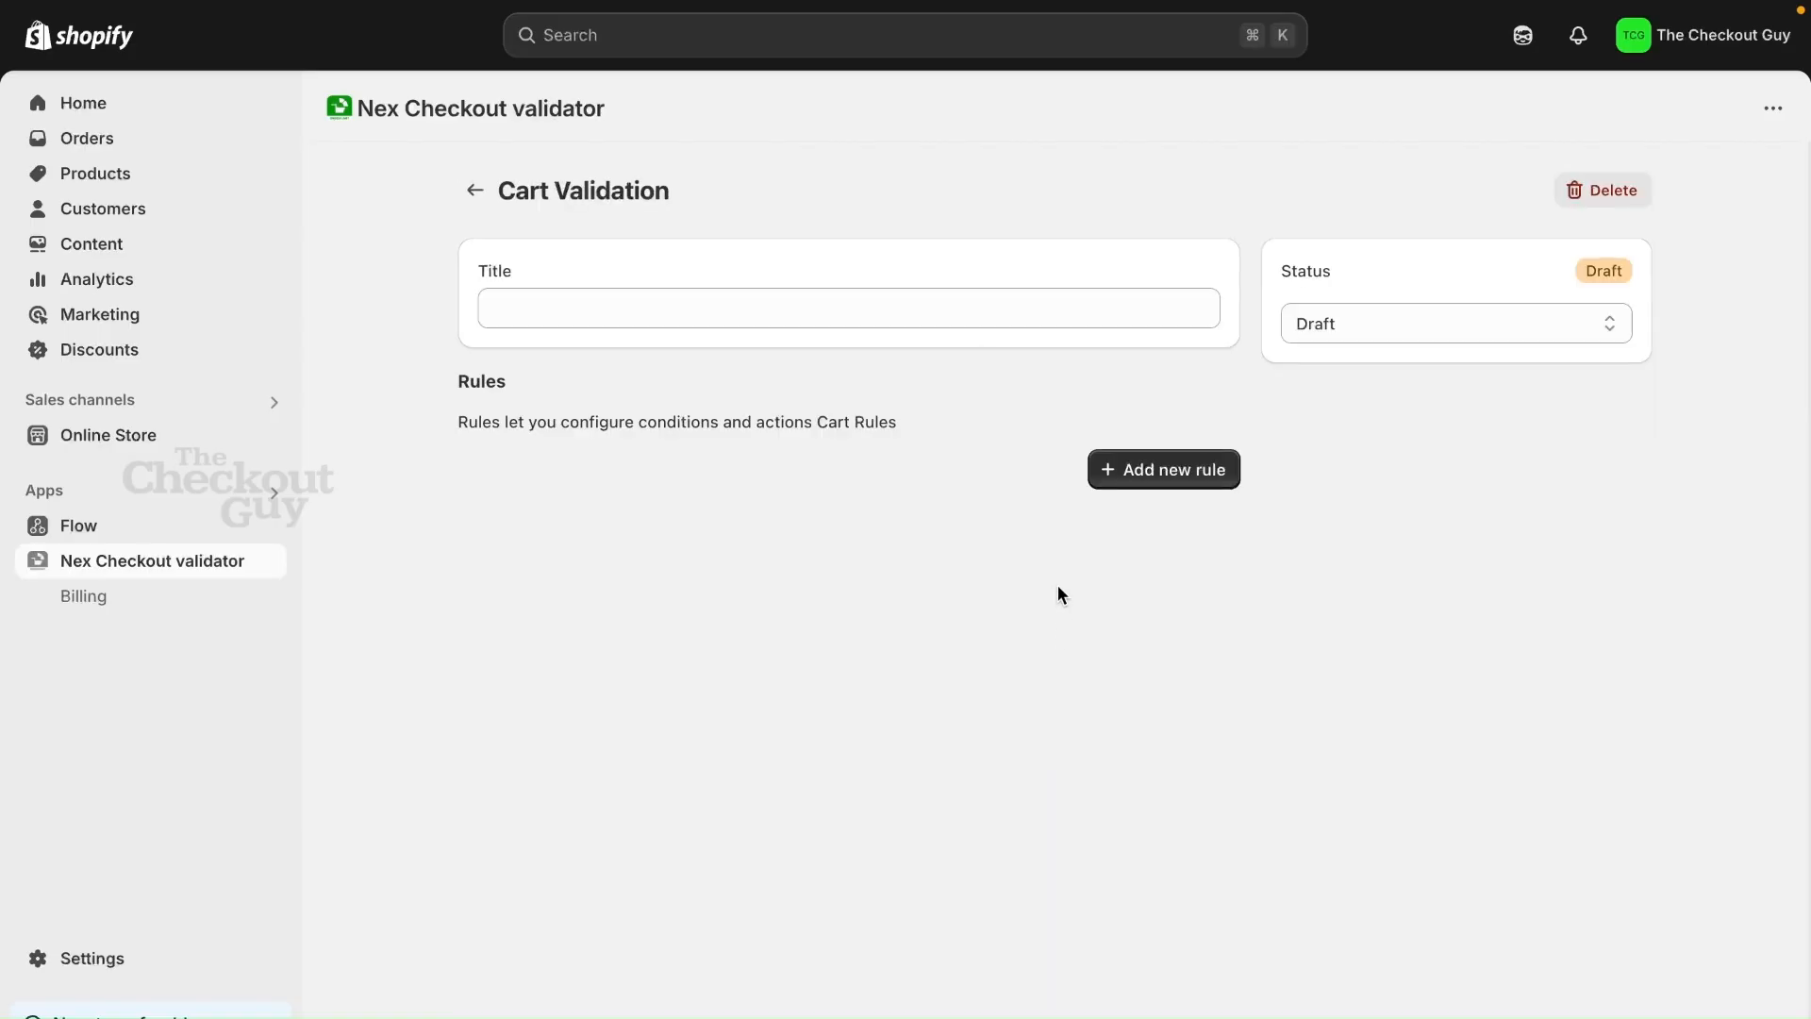
left_click(852, 323)
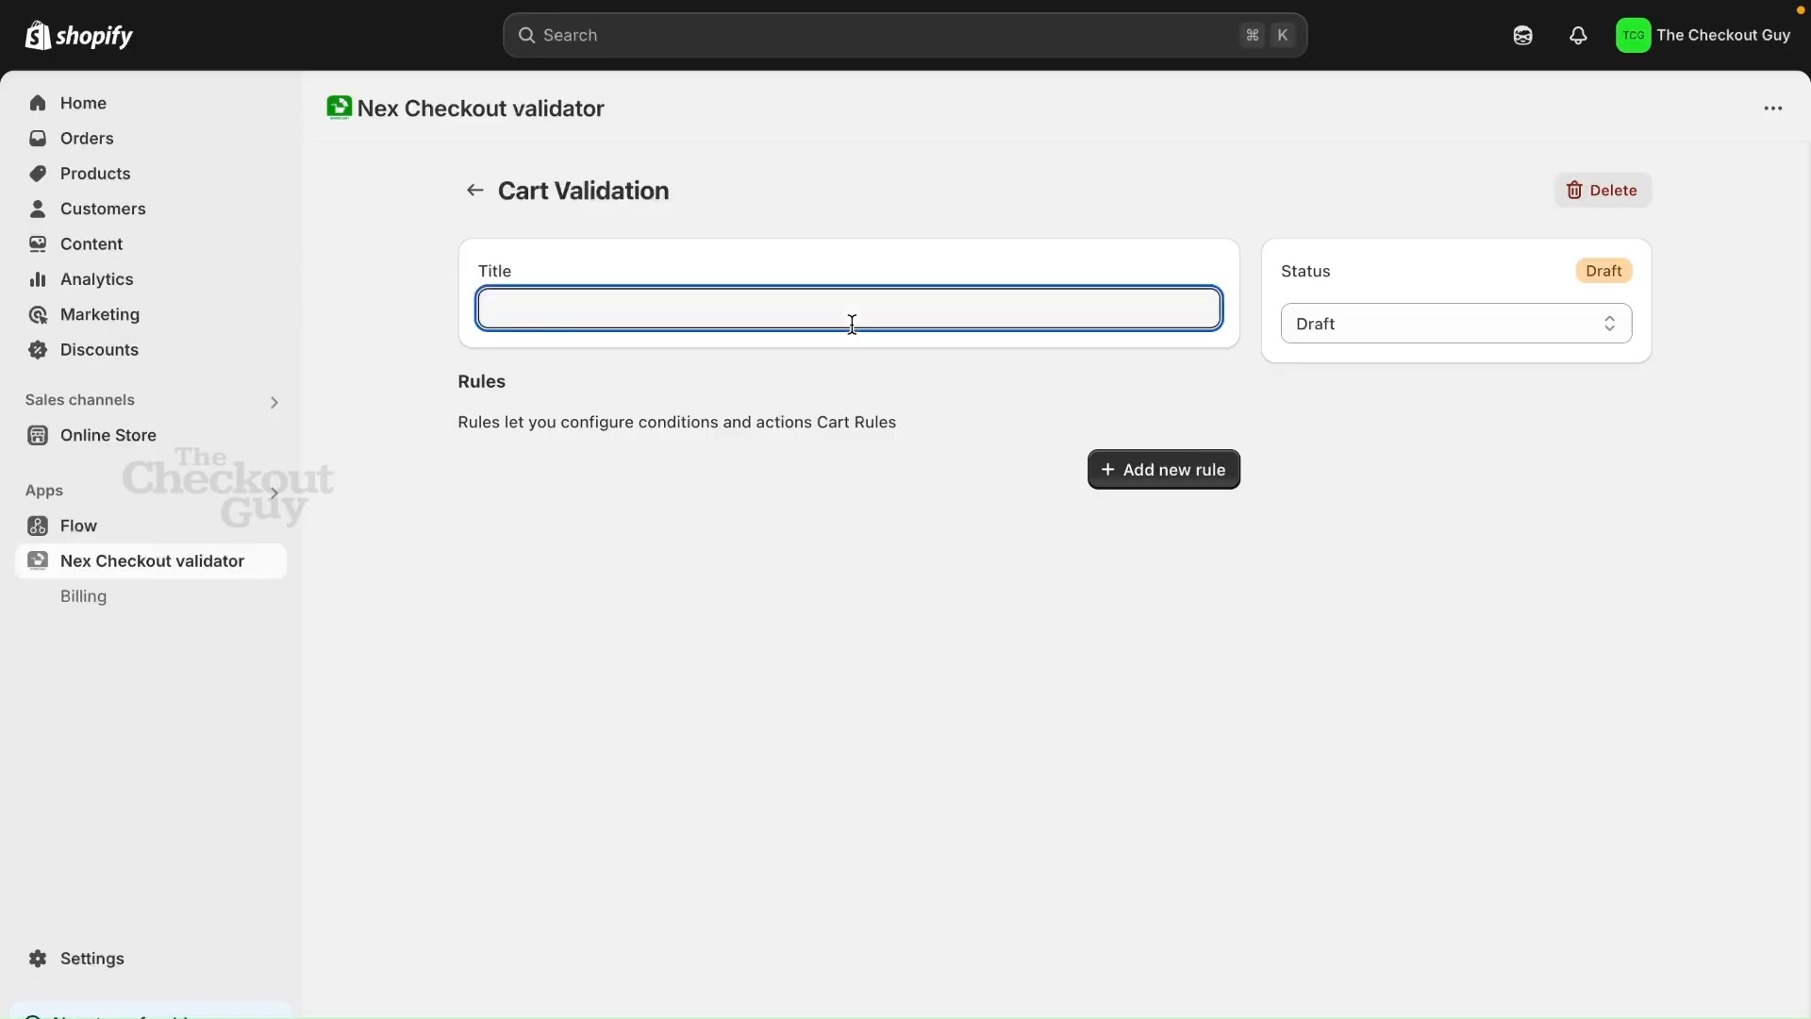
key("super+v")
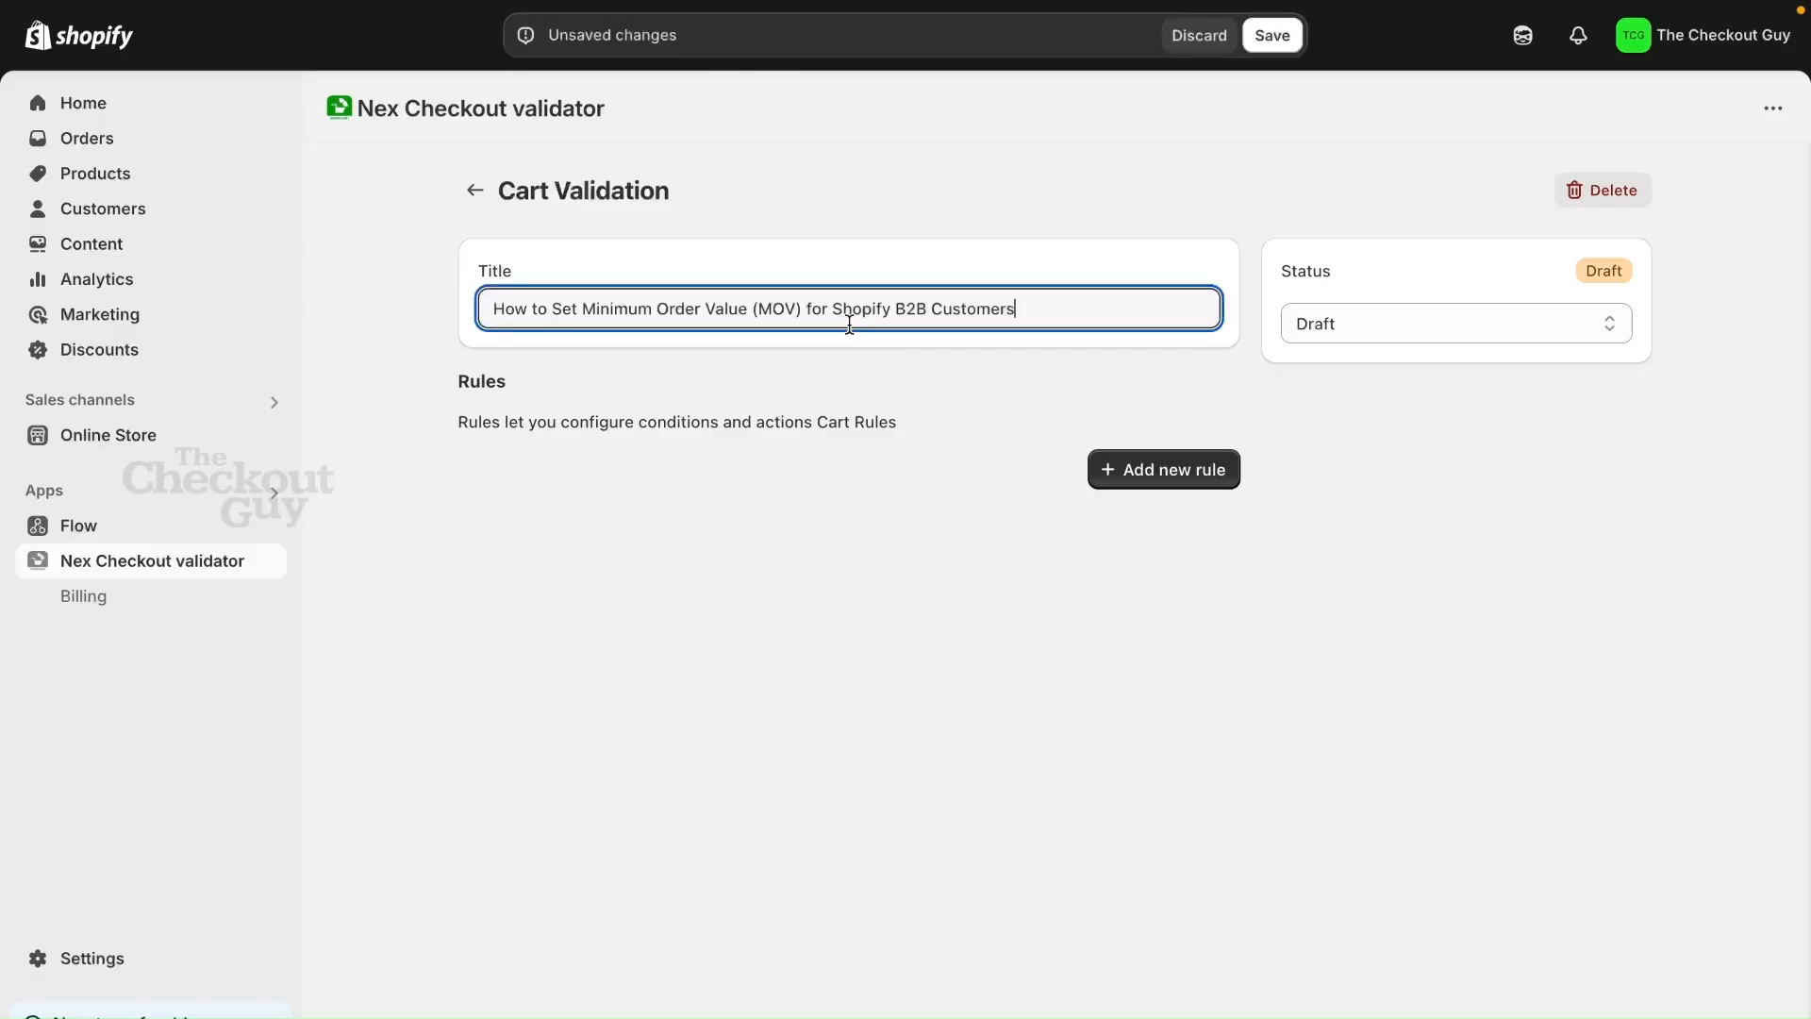
left_click(557, 311)
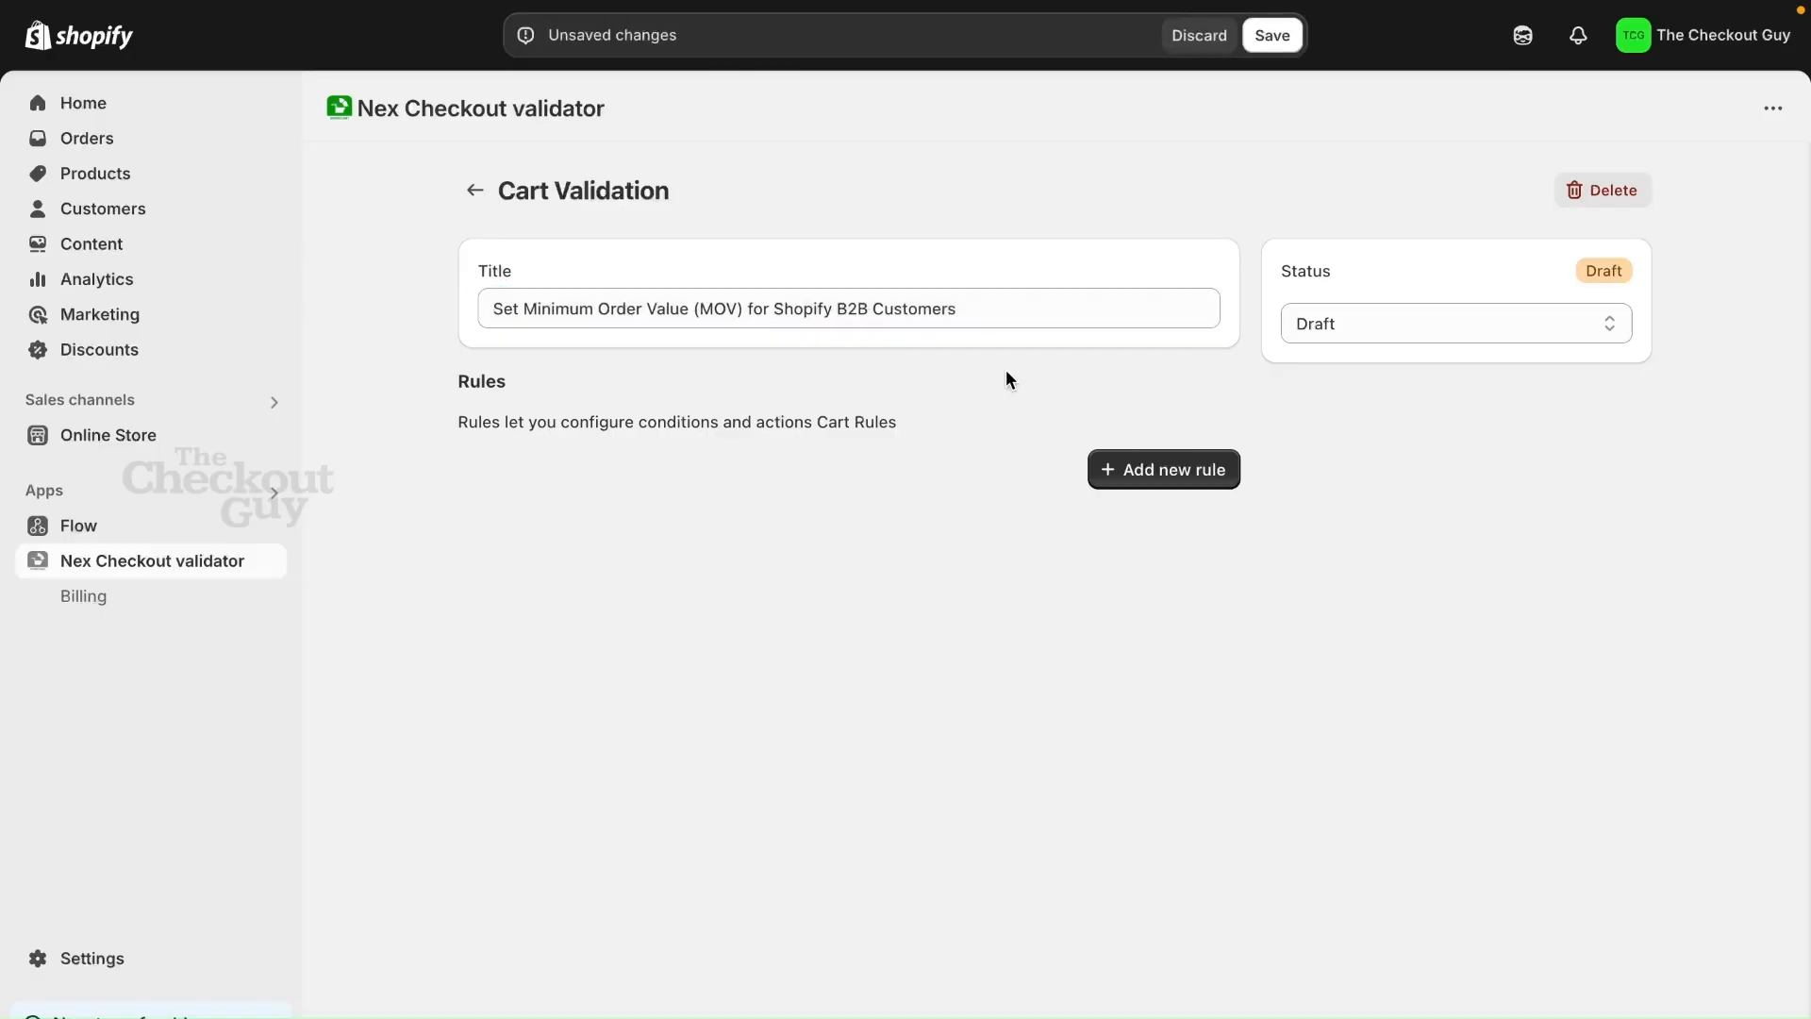
Add a new rule to the cart validation with a condition on Total Amount (Includes shipping)
left_click(1182, 472)
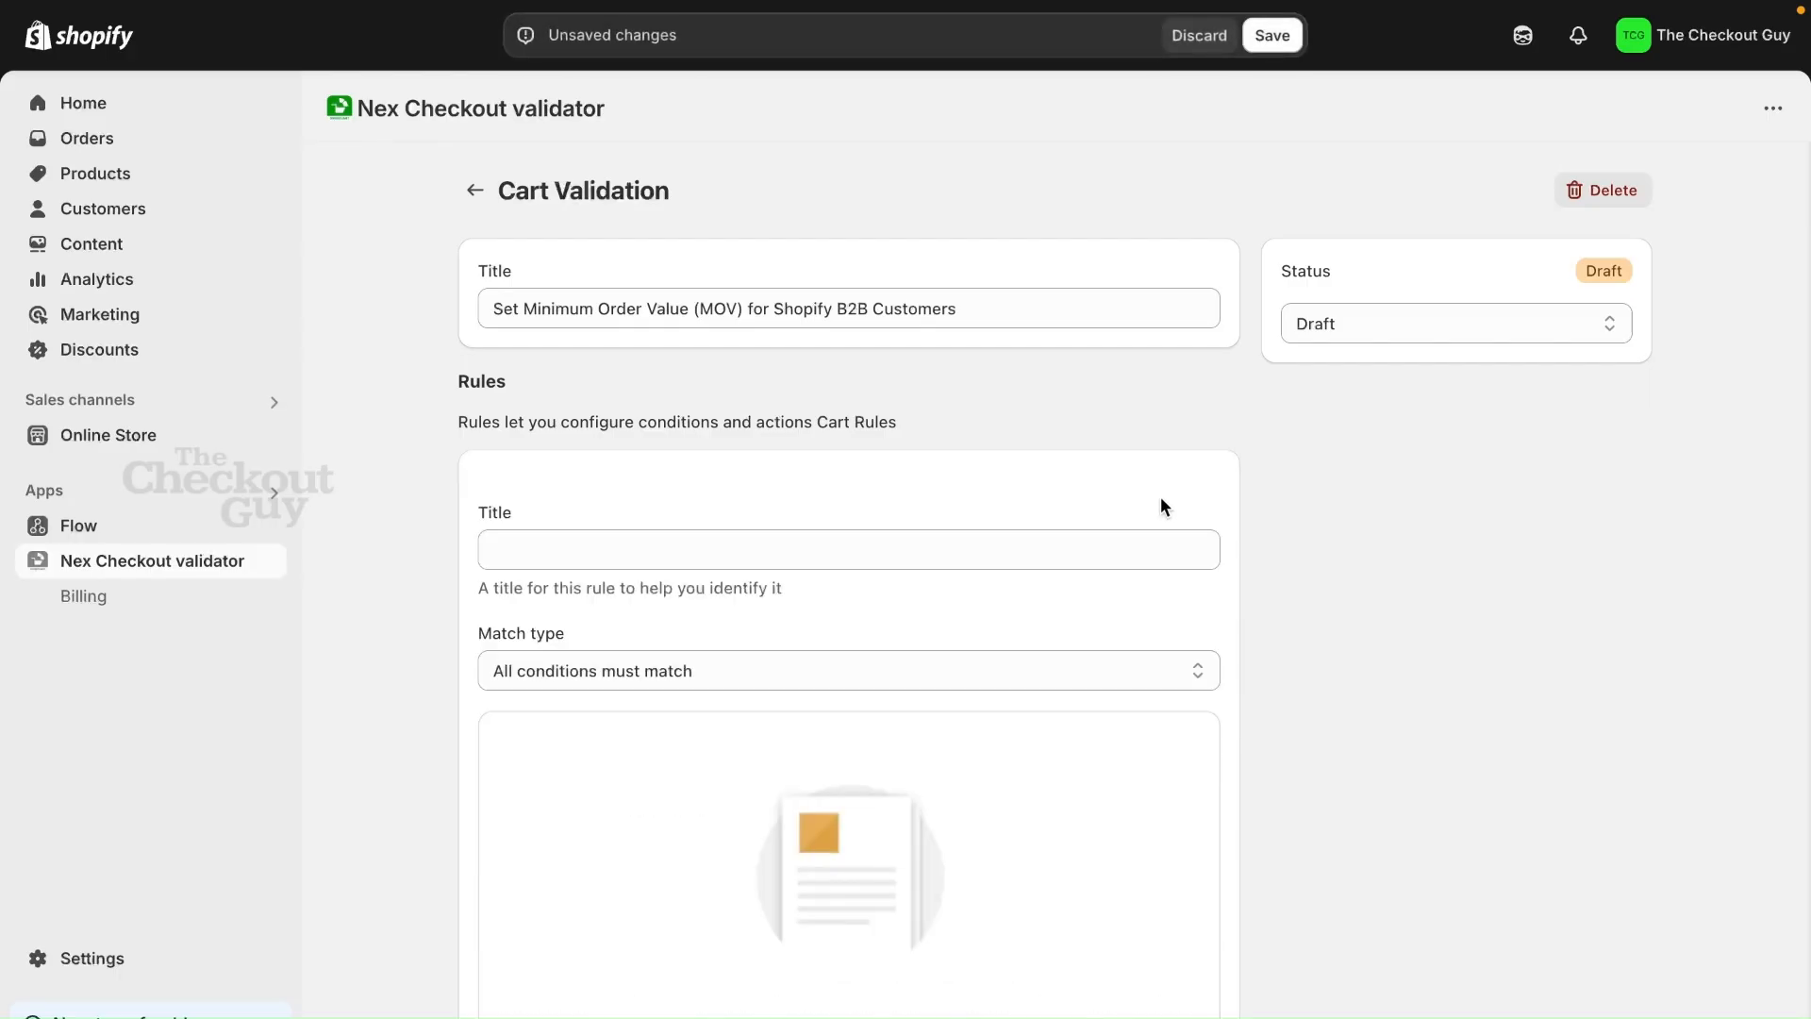
scroll(1095, 595, "down", 3)
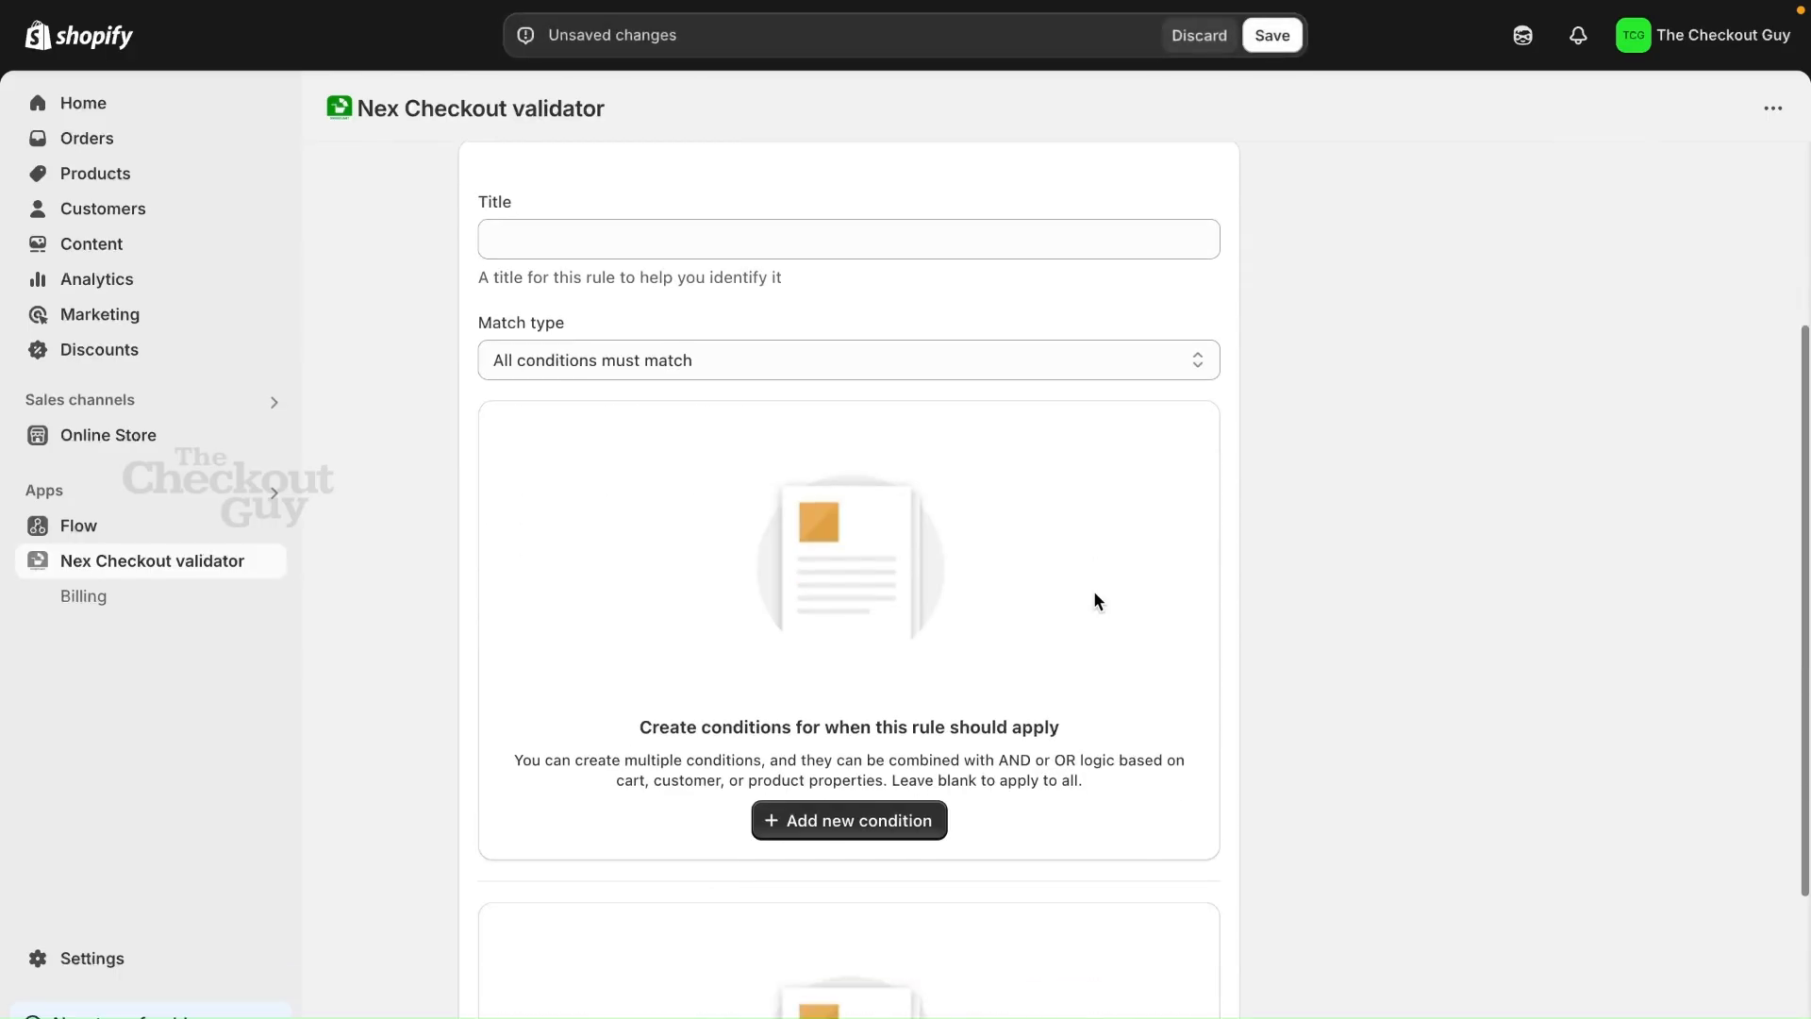
left_click(842, 820)
left_click(666, 478)
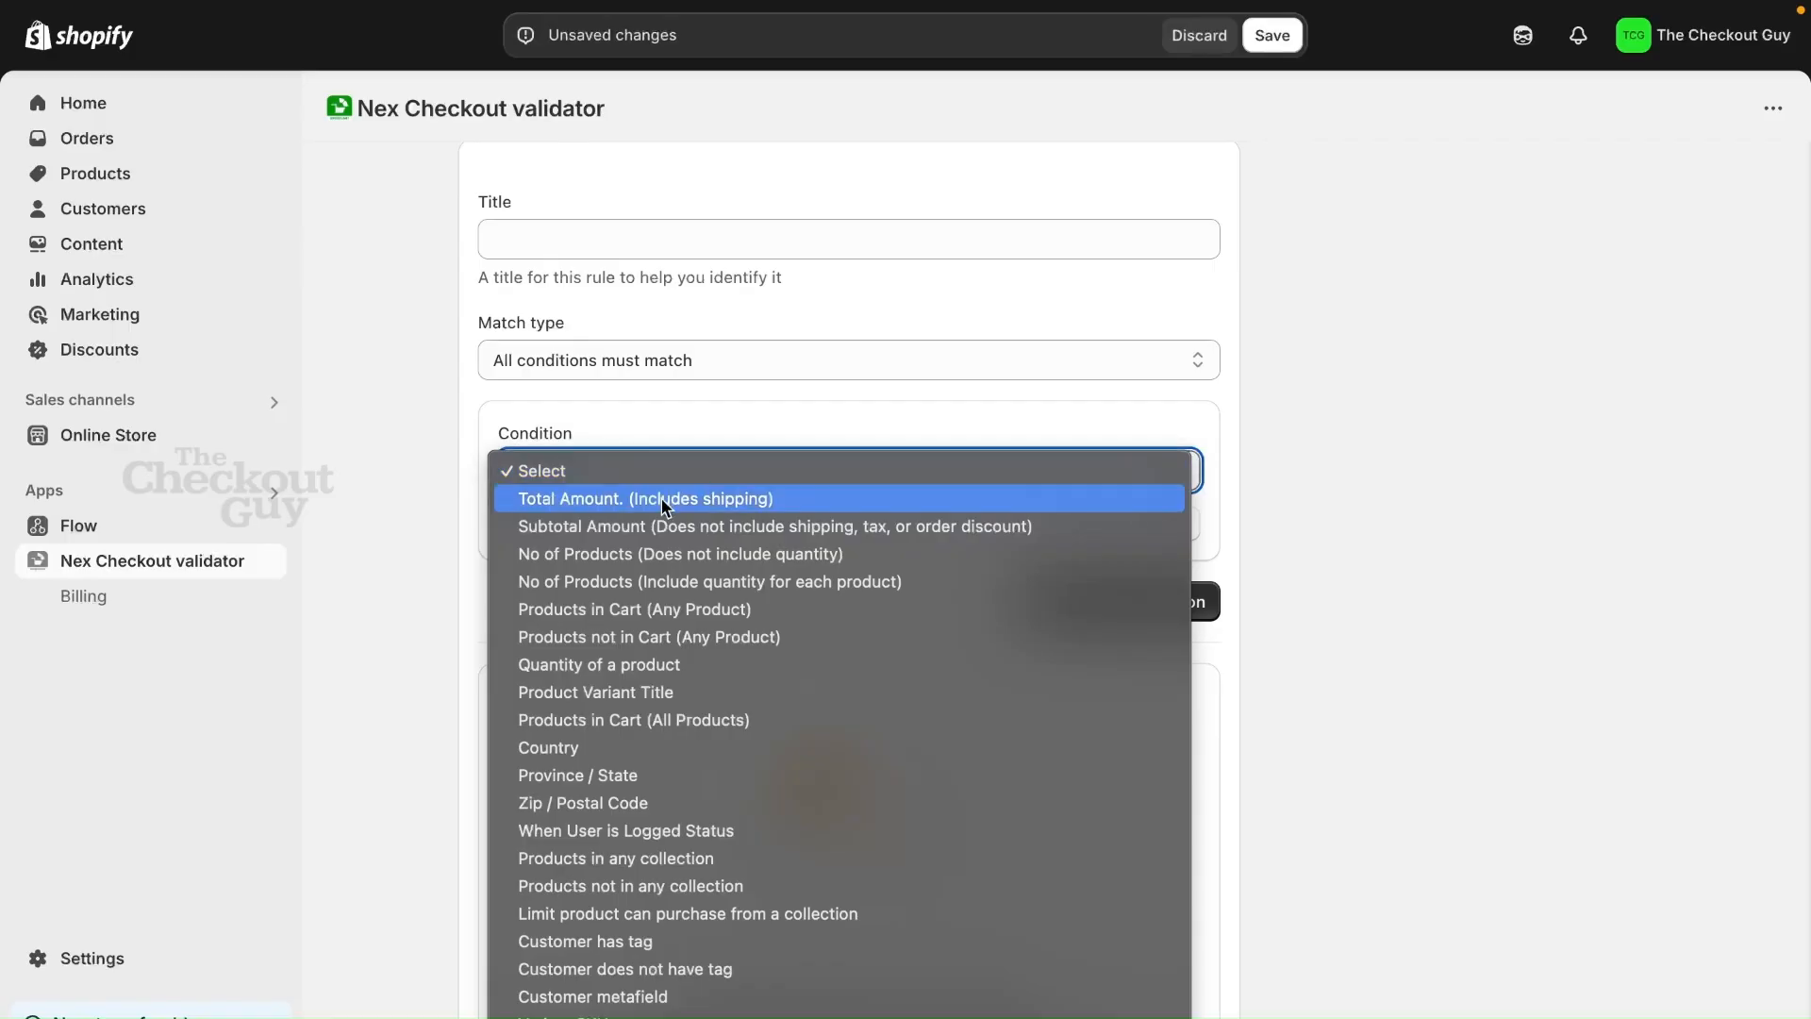
left_click(695, 360)
scroll(694, 360, "up", 3)
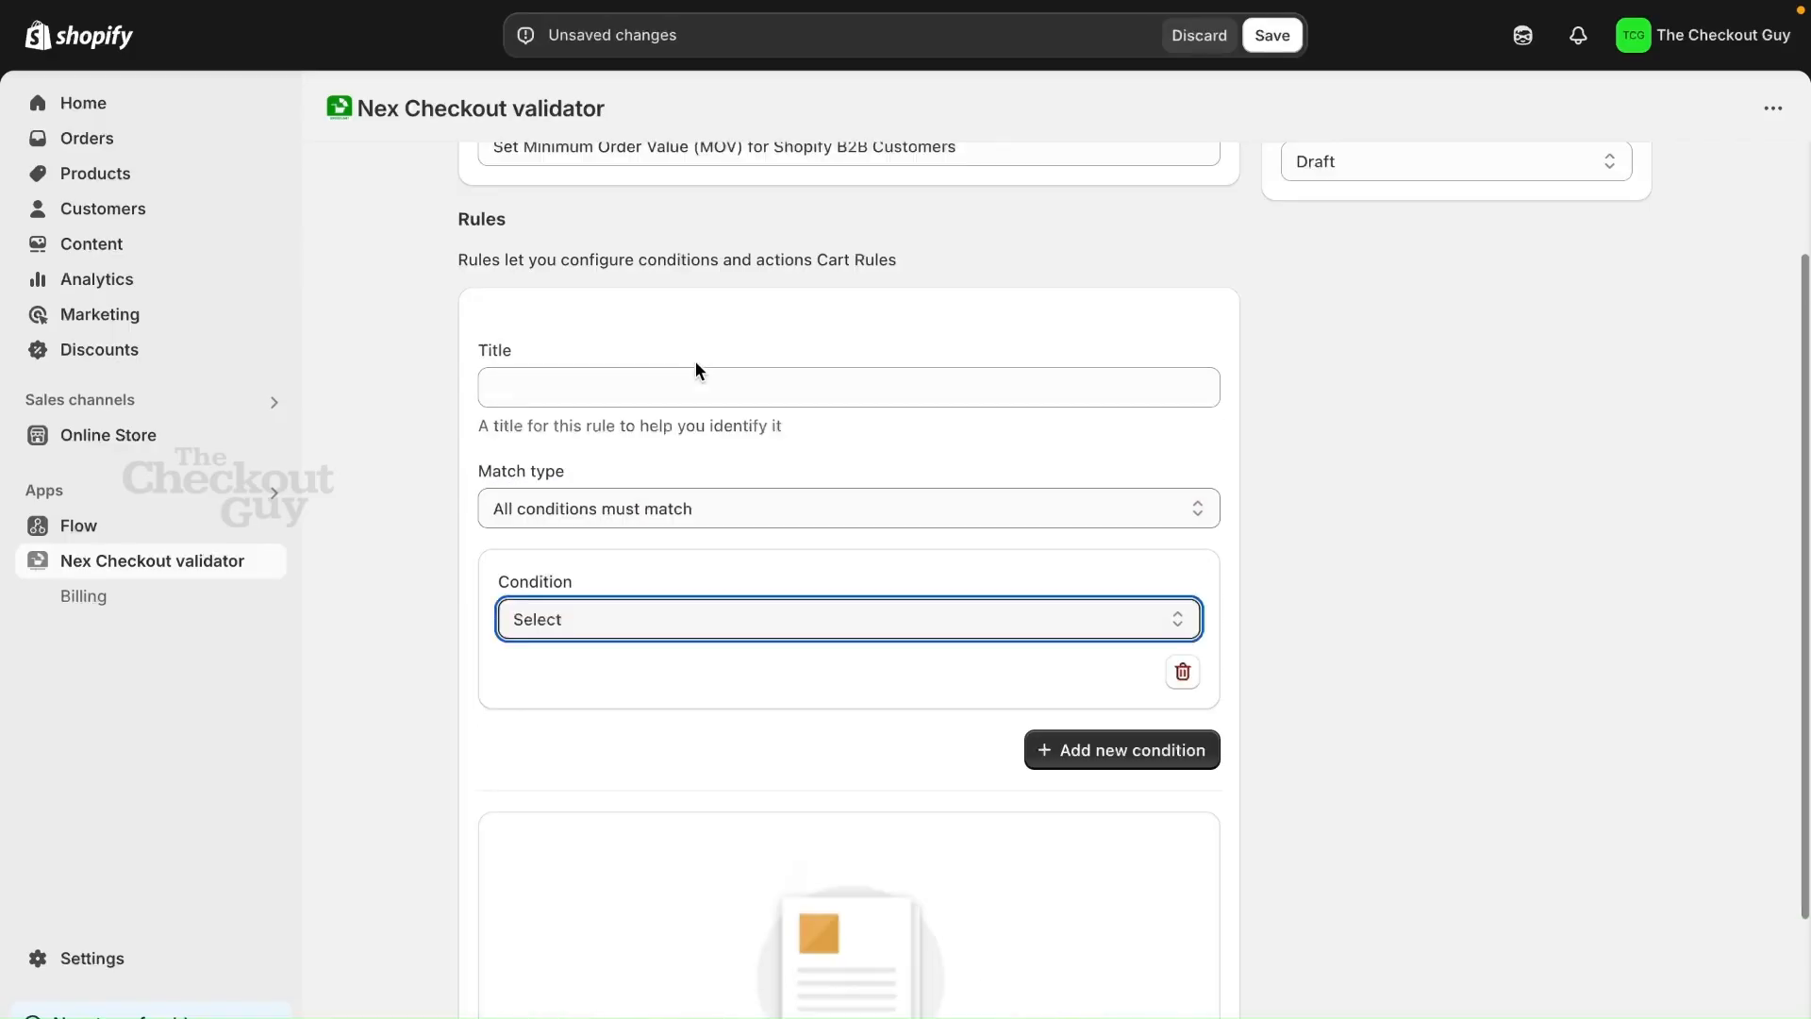
scroll(694, 363, "down", 1)
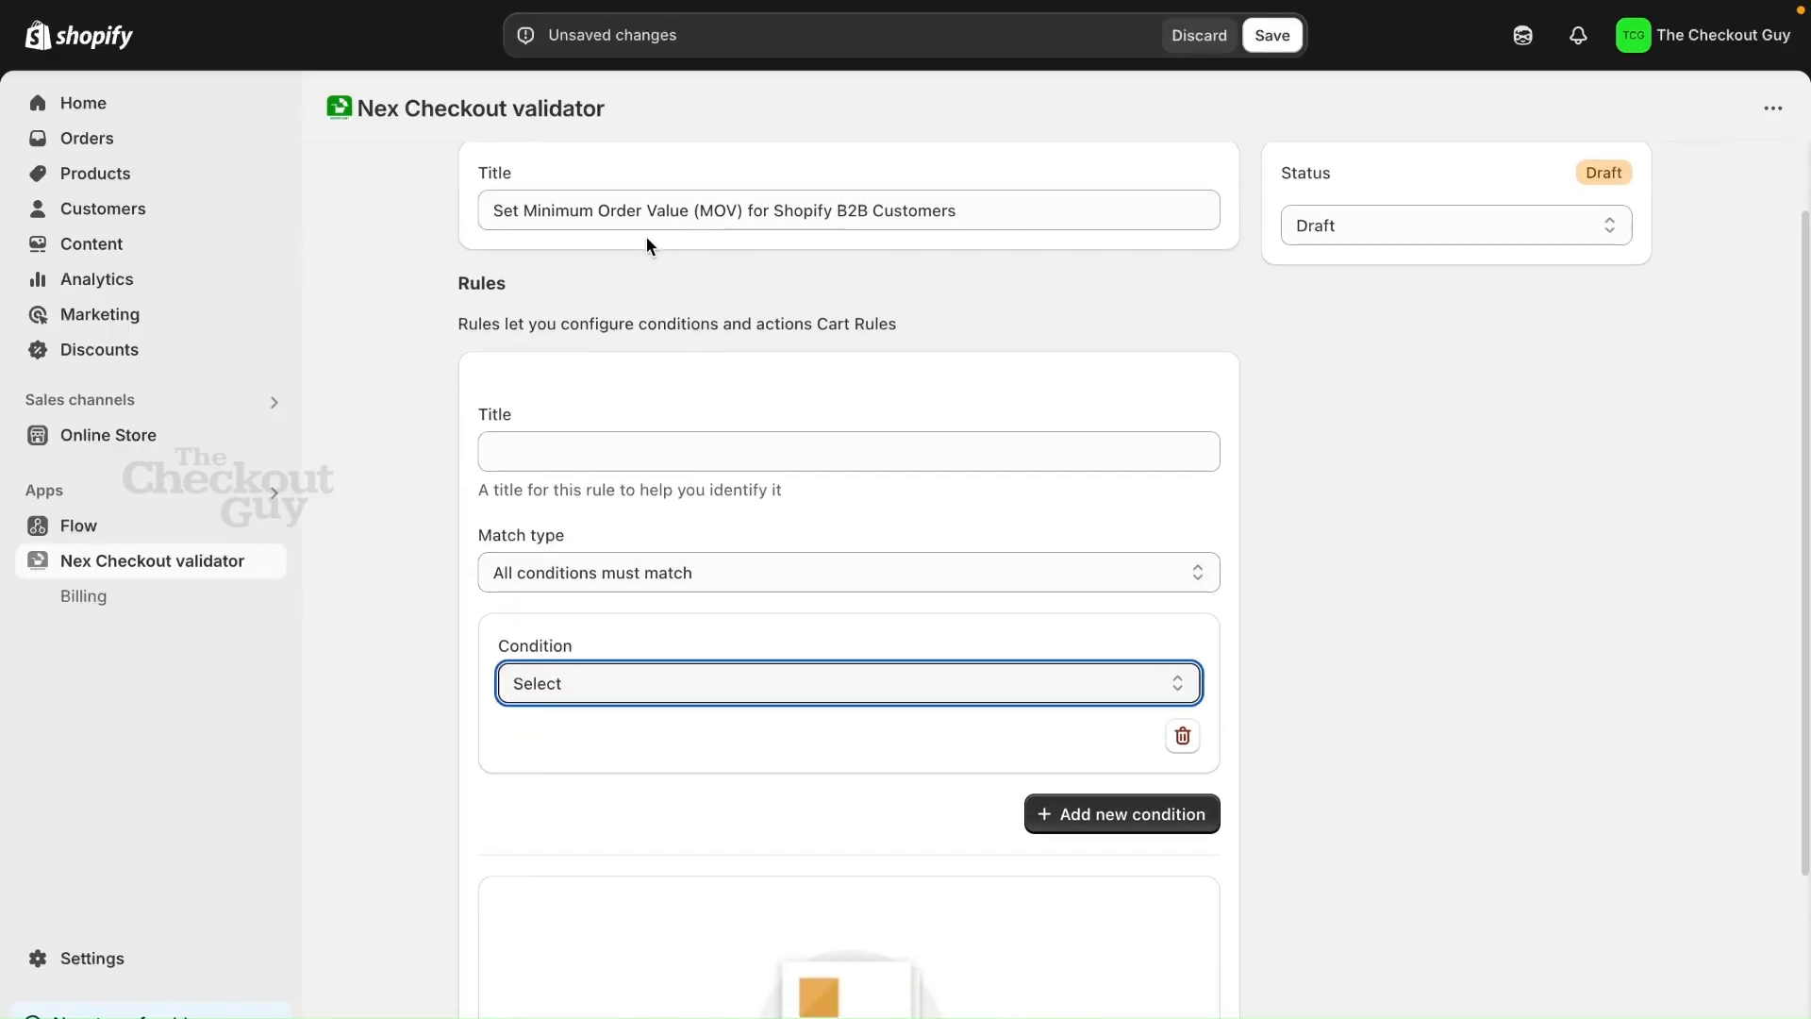
scroll(756, 485, "down", 1)
left_click(707, 634)
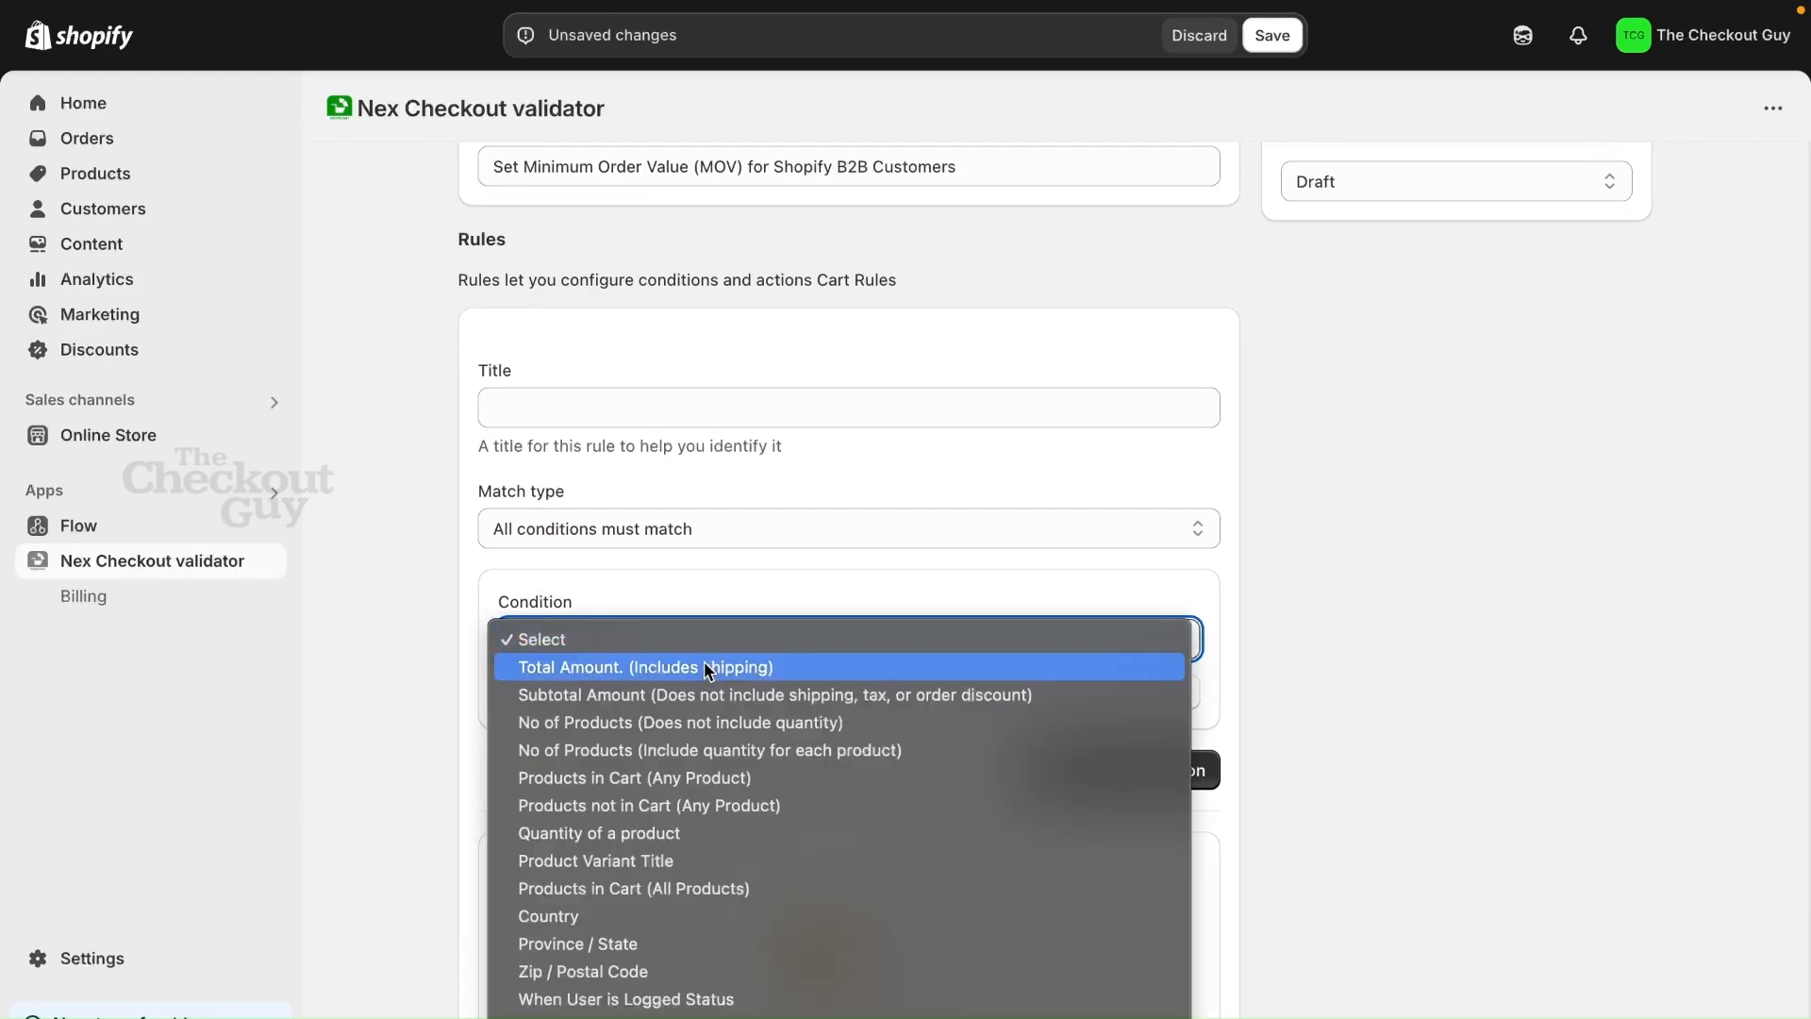
left_click(700, 672)
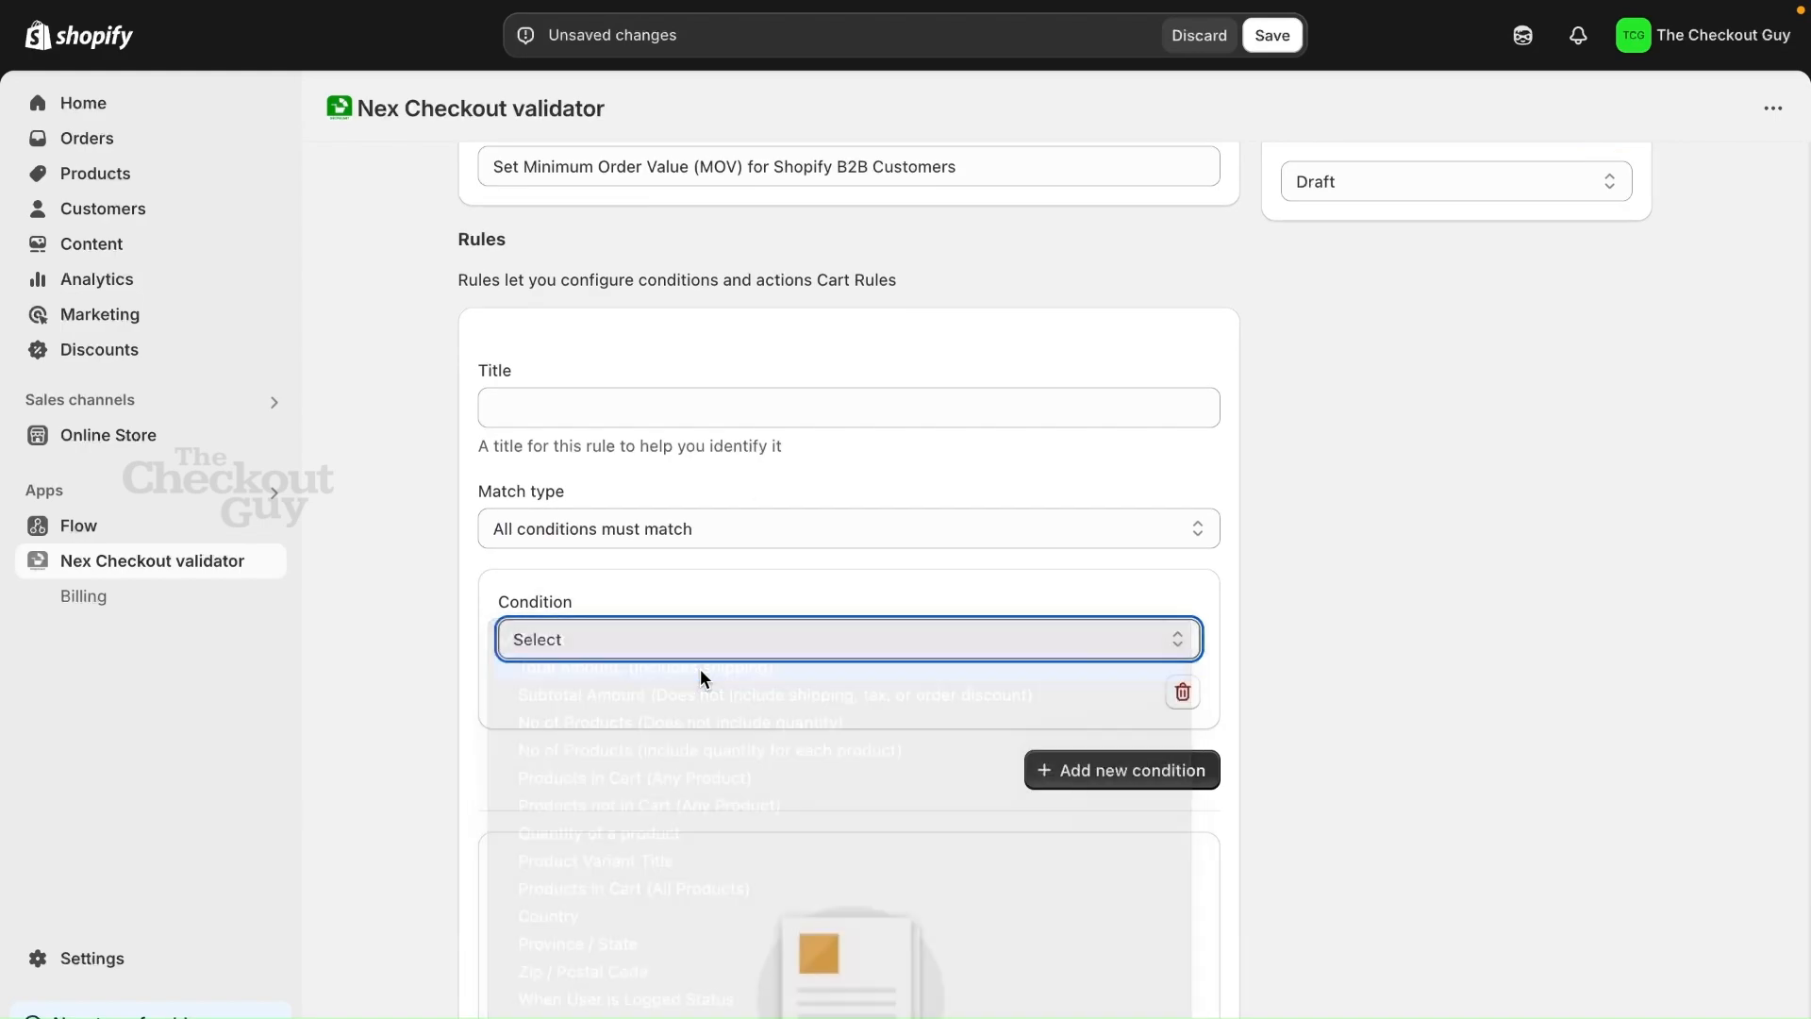
Set the total amount condition's operator to Less Than and its value to 3000
left_click(594, 736)
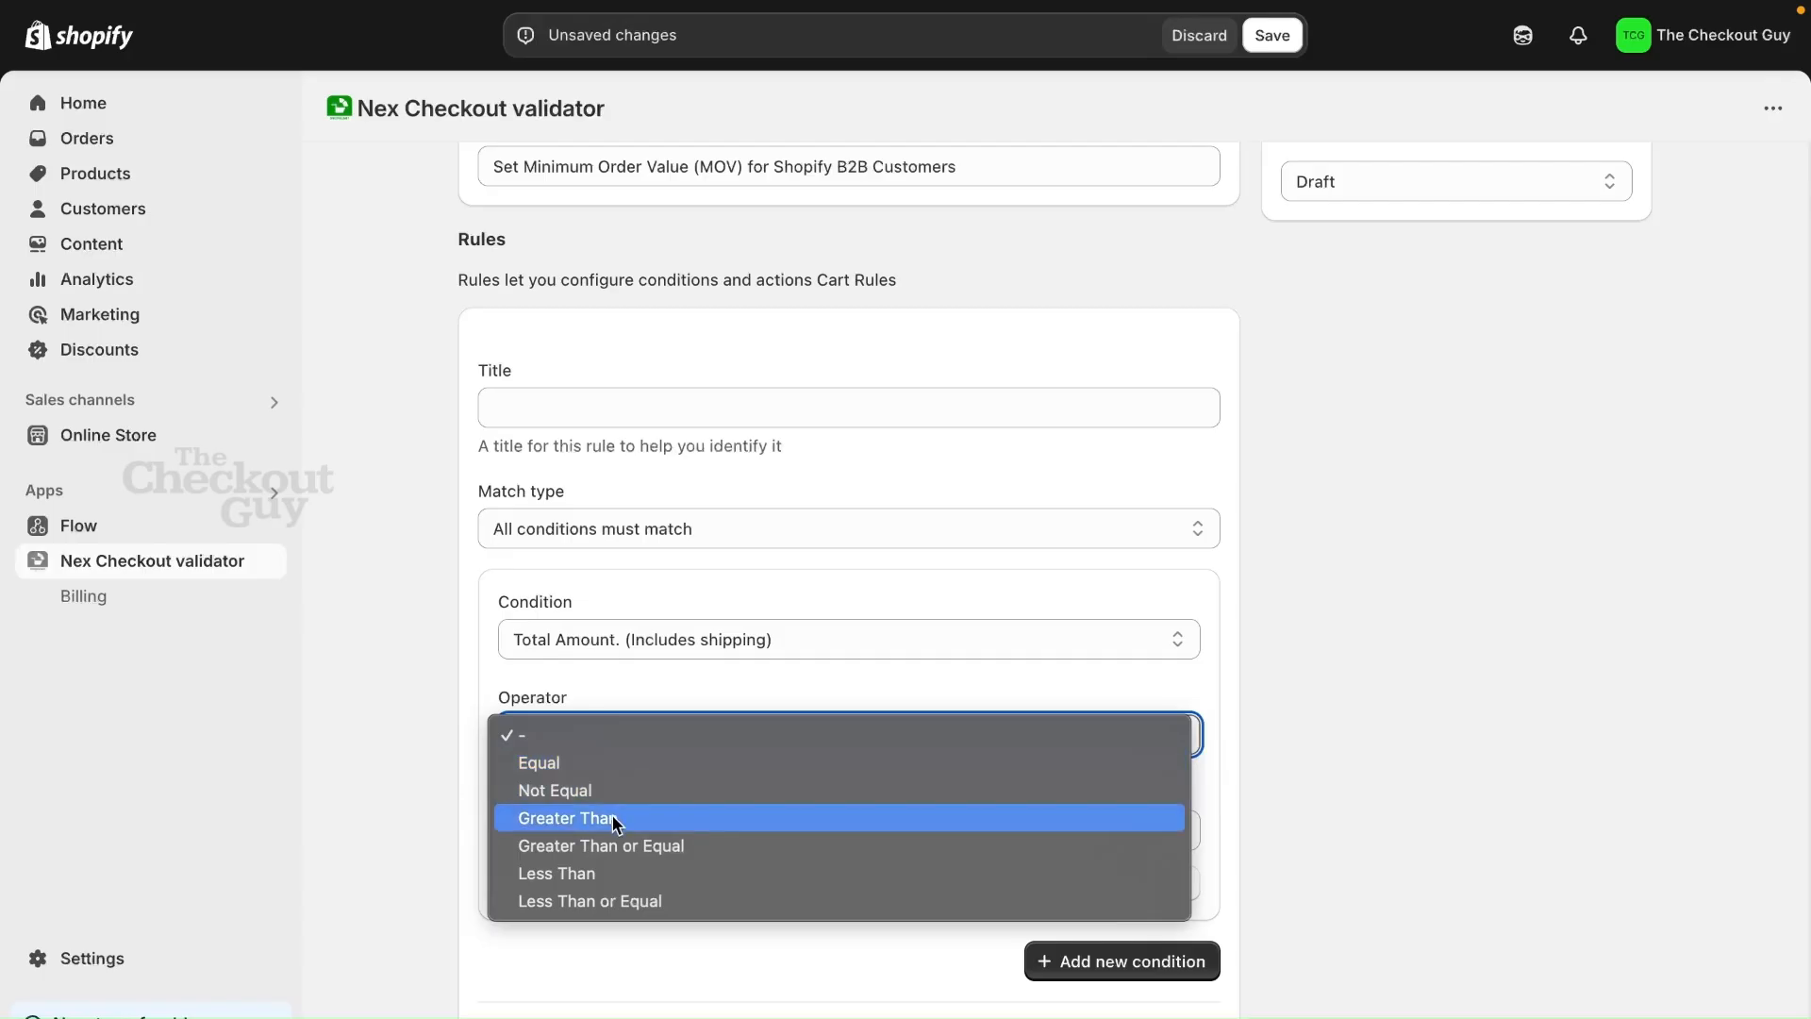
left_click(592, 872)
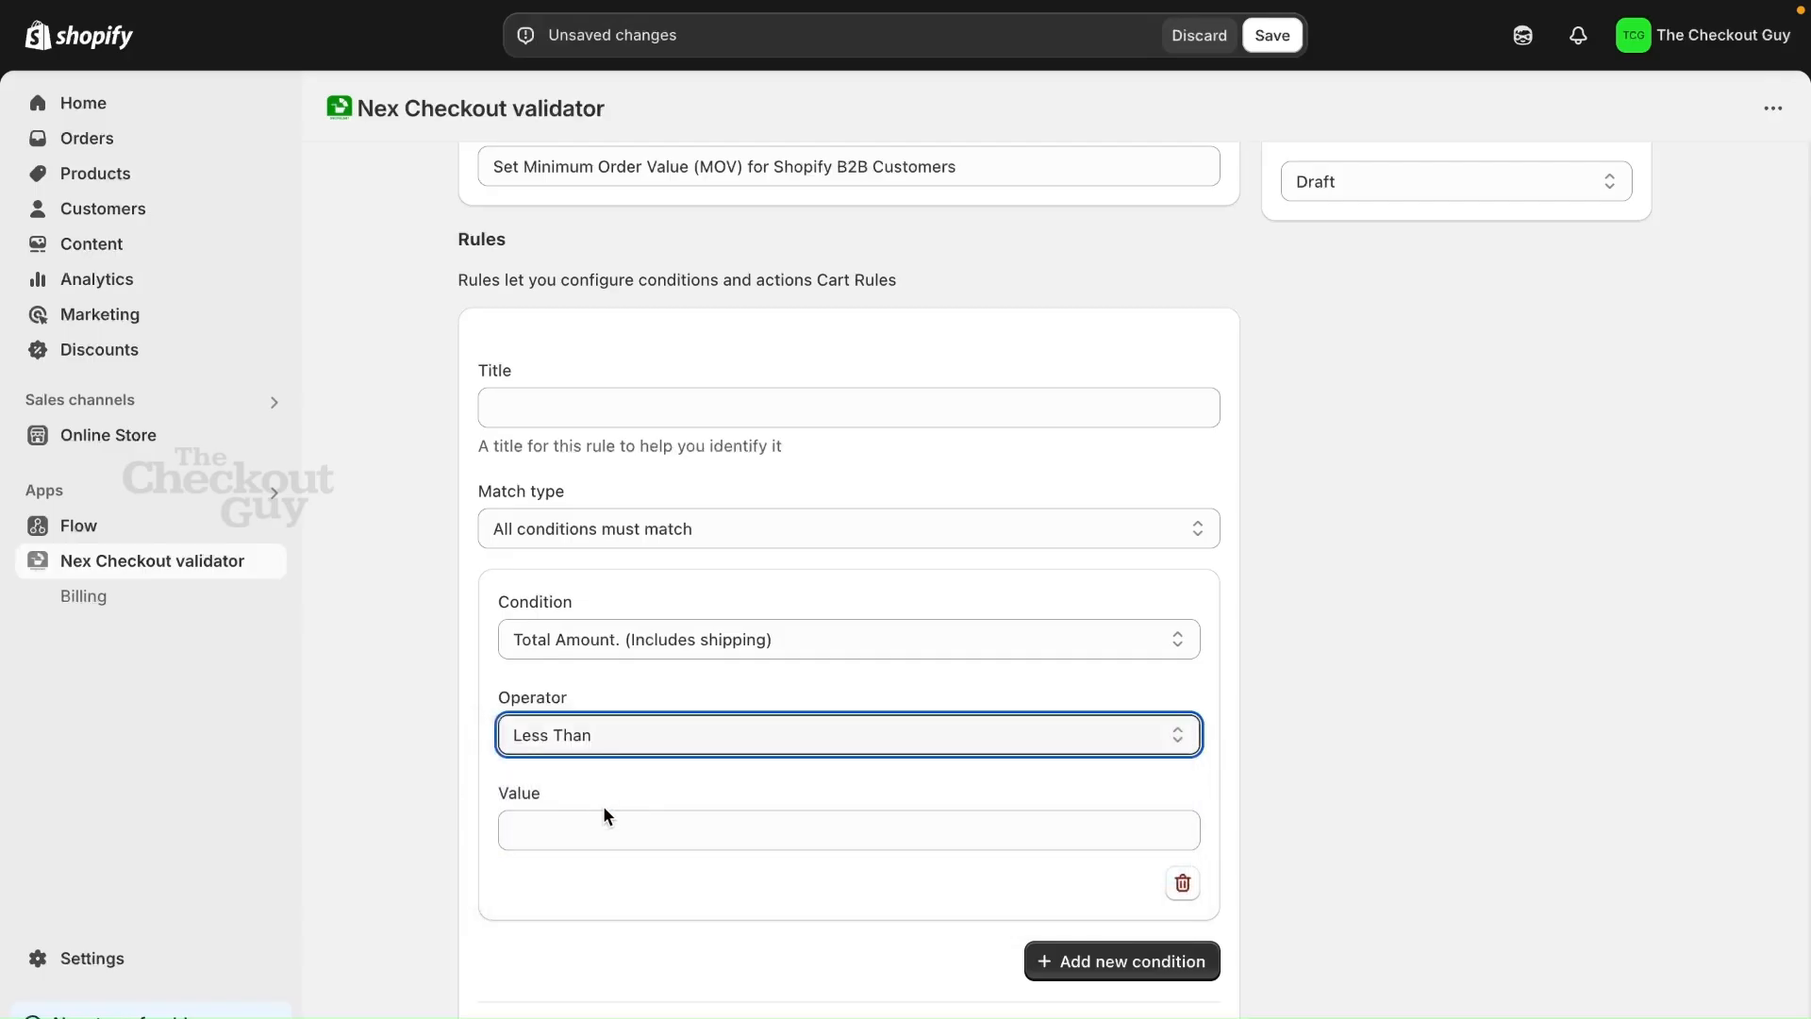
left_click(602, 826)
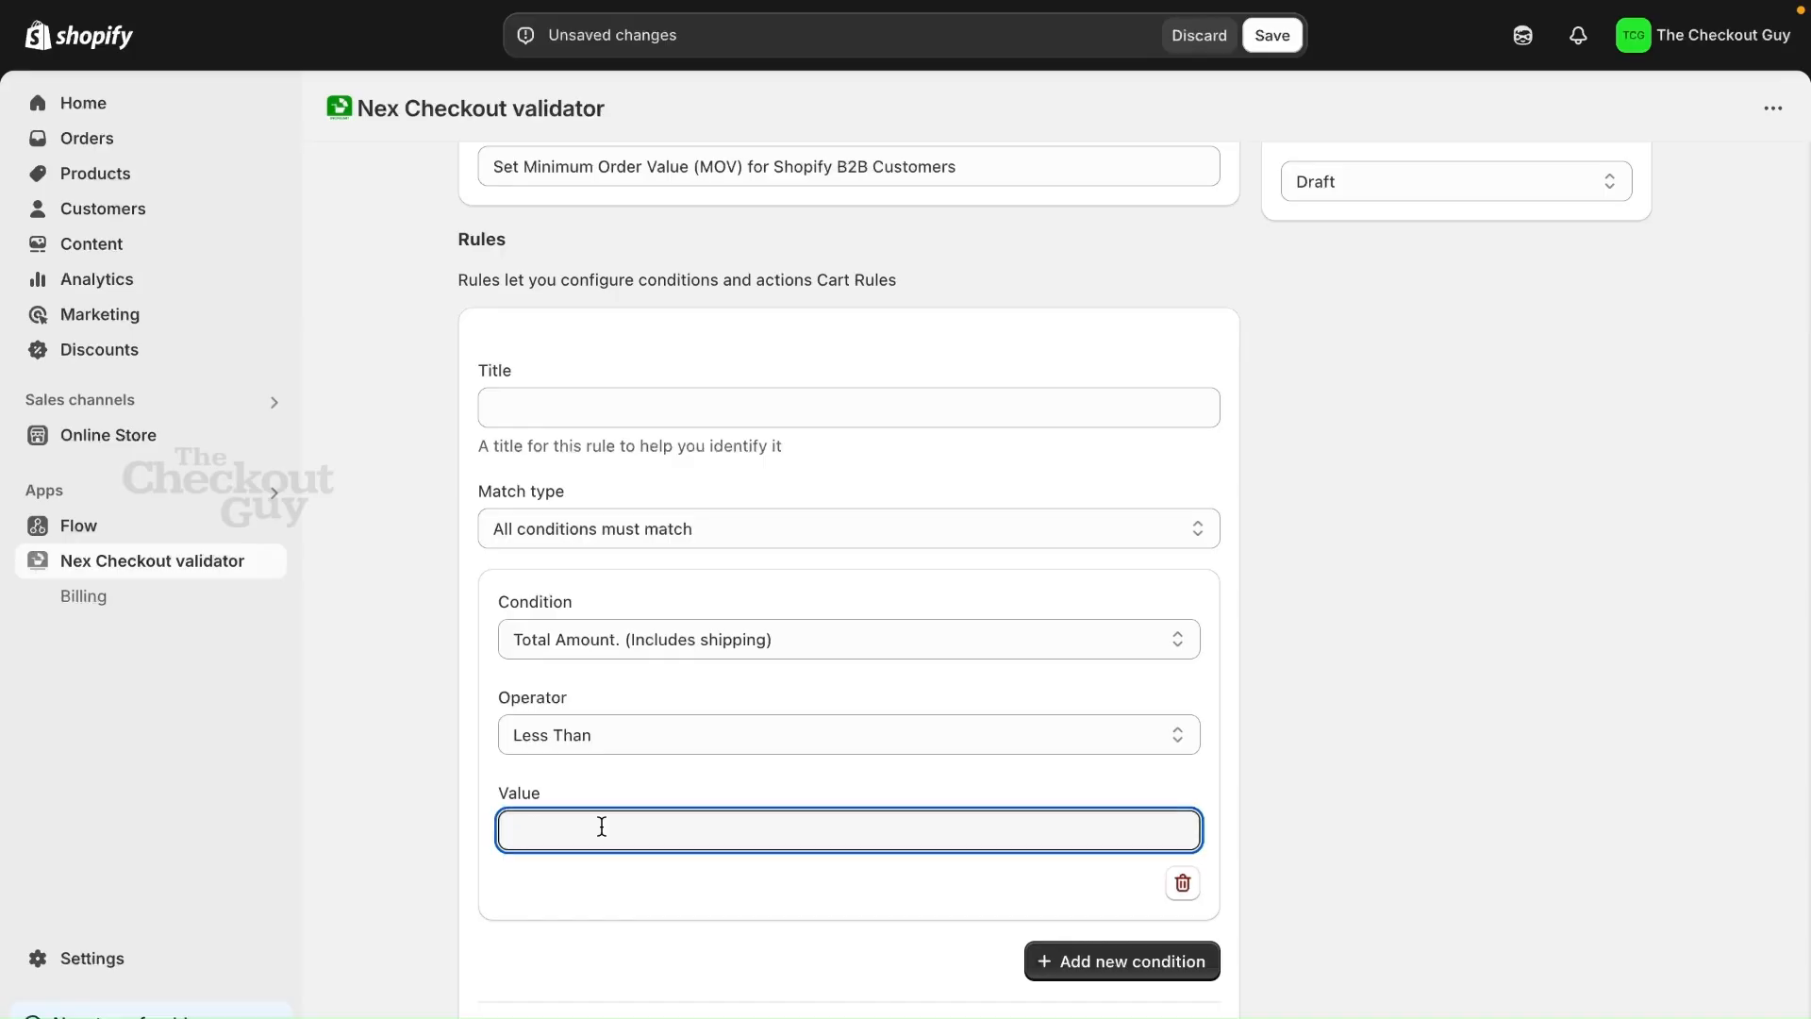
type("3000")
left_click(1402, 793)
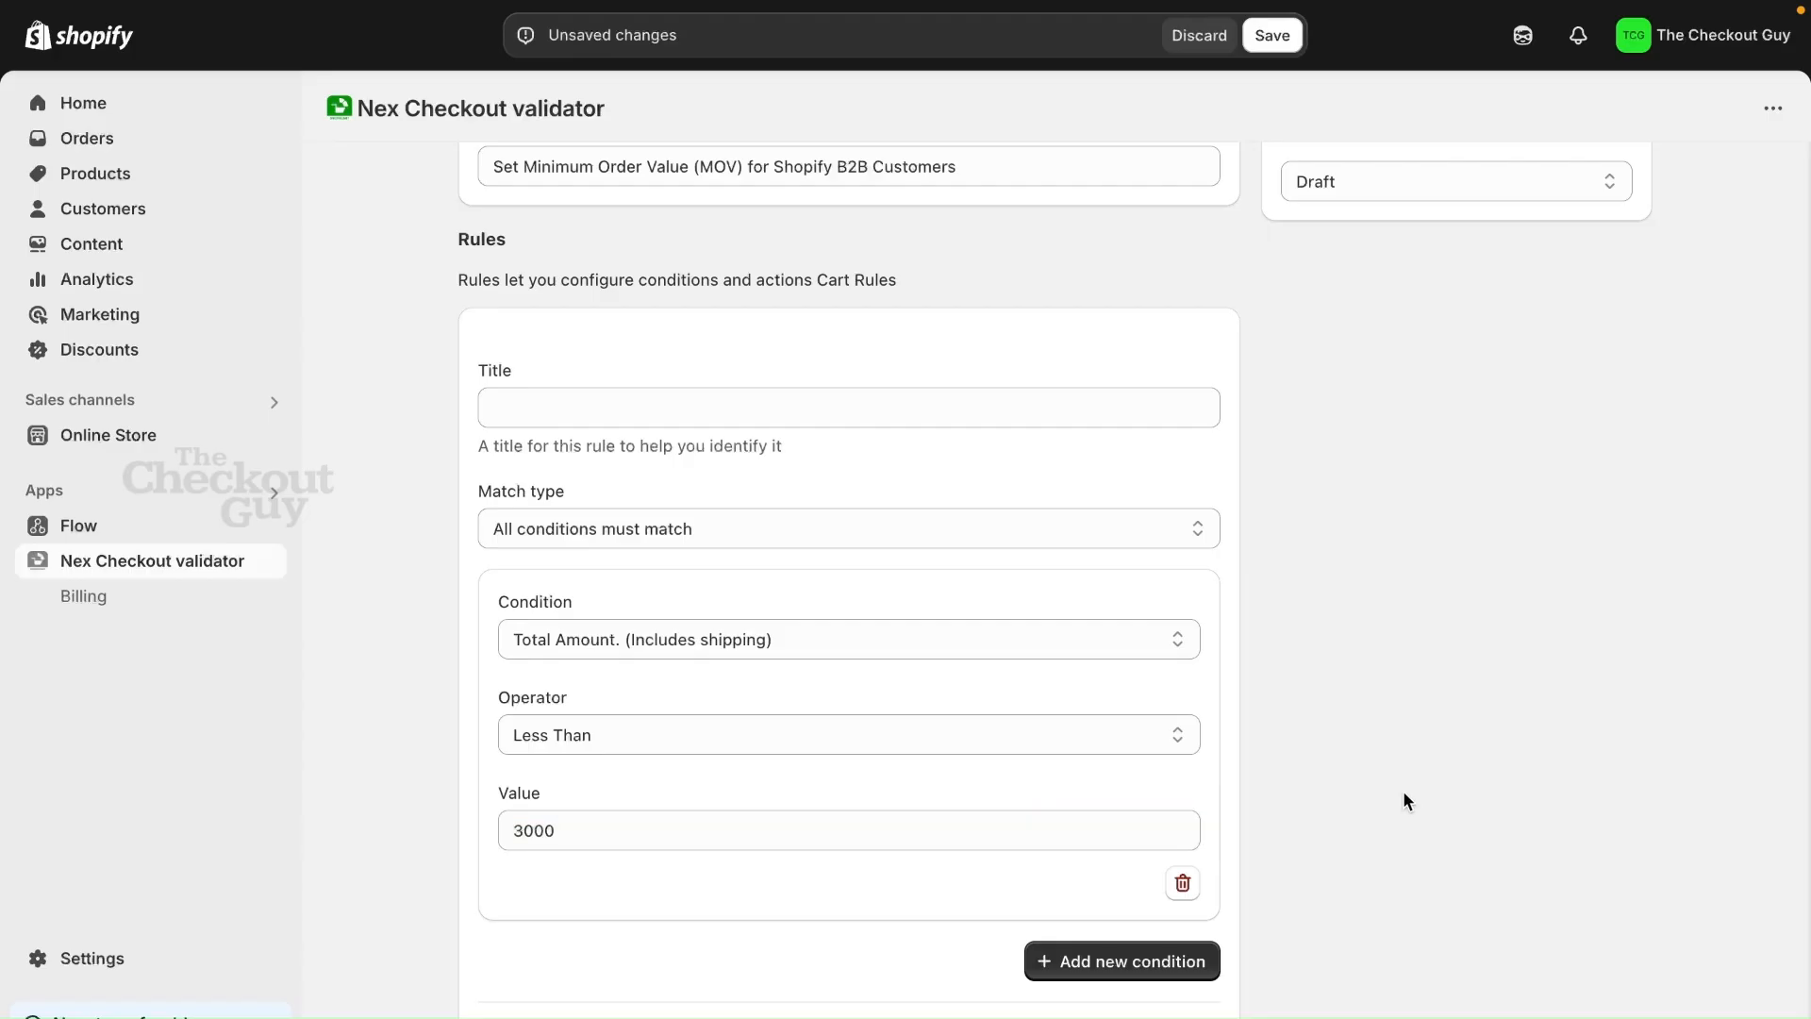
Add a second condition to the rule, Customer has tag, with the customer tag "b2b"
scroll(1401, 792, "down", 2)
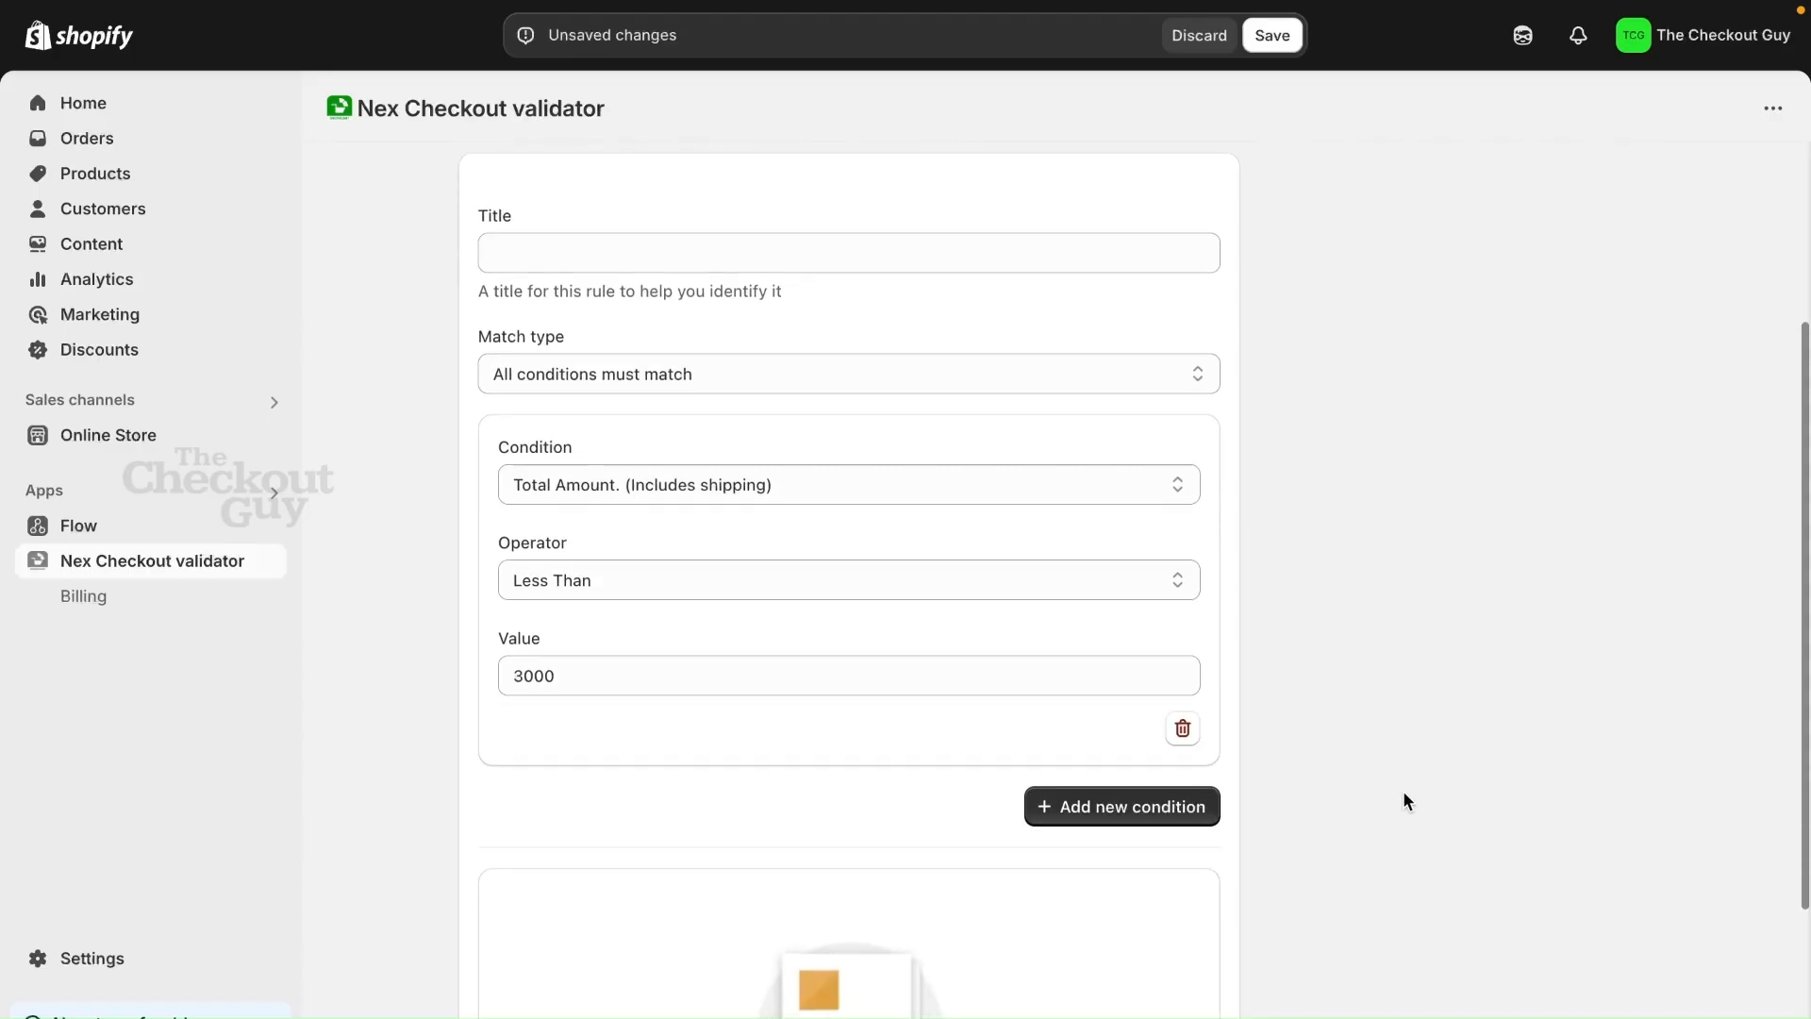
left_click(1139, 803)
left_click(704, 852)
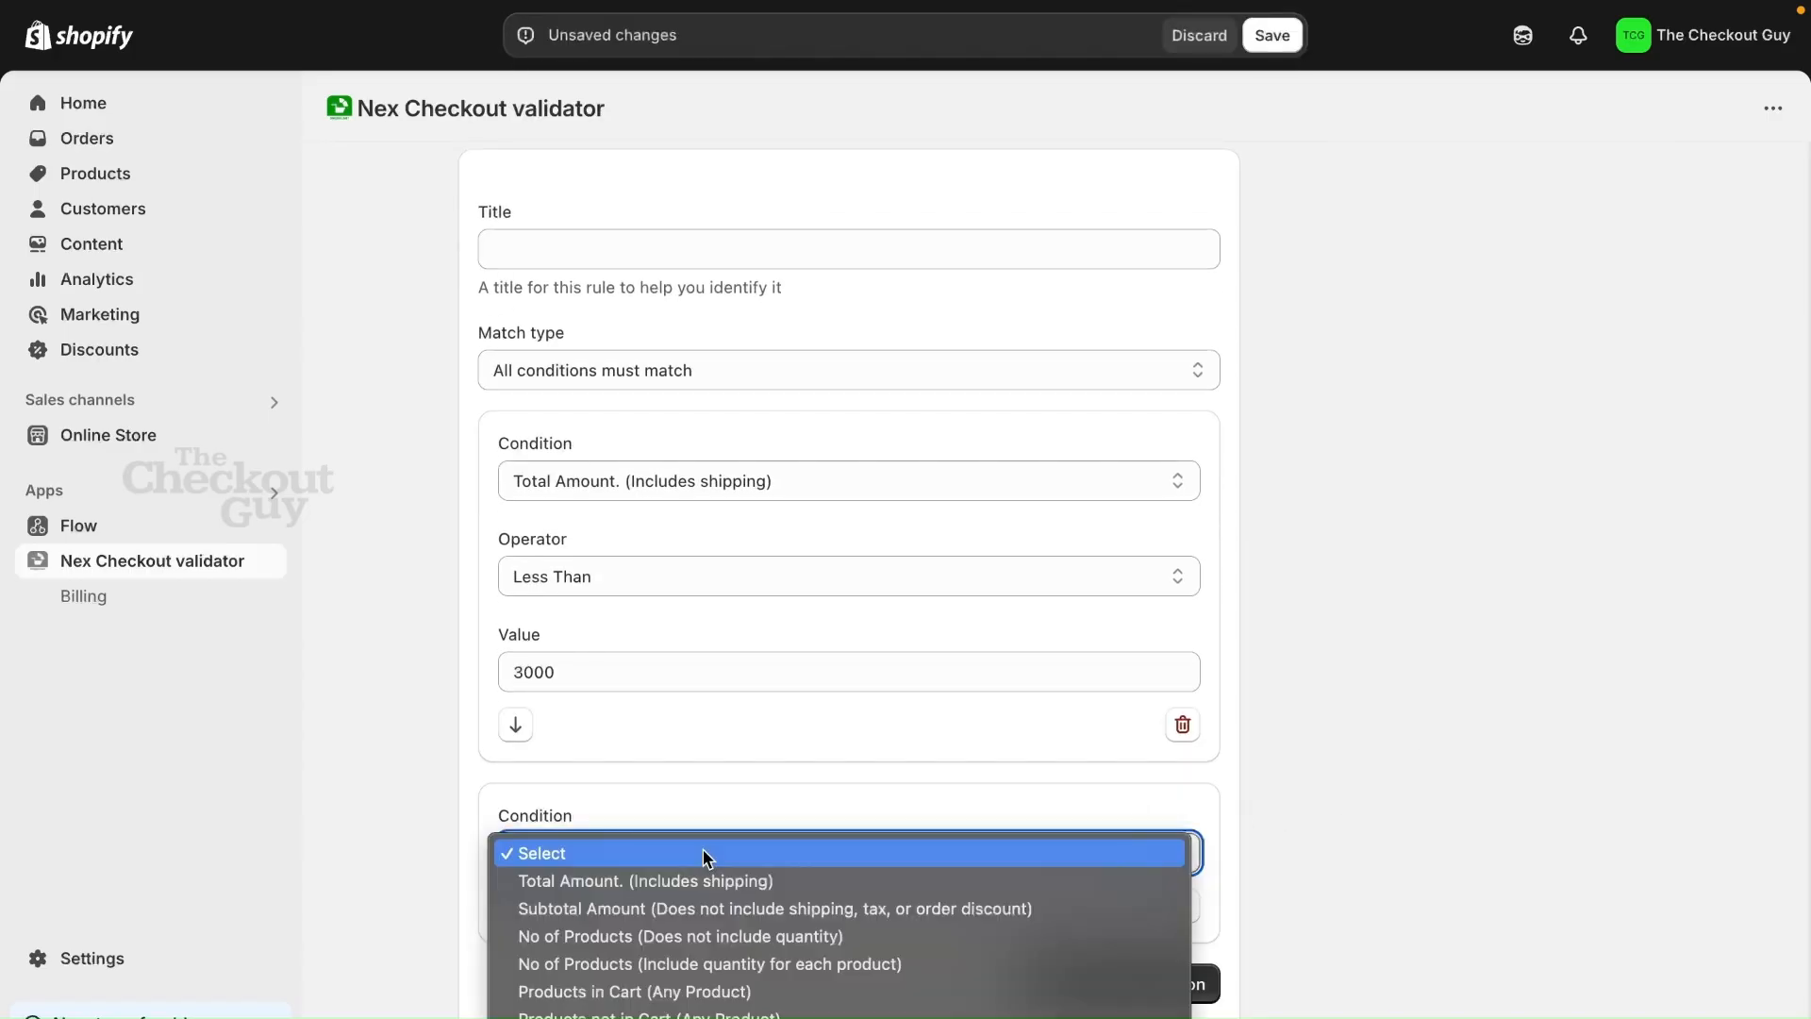
scroll(691, 906, "down", 2)
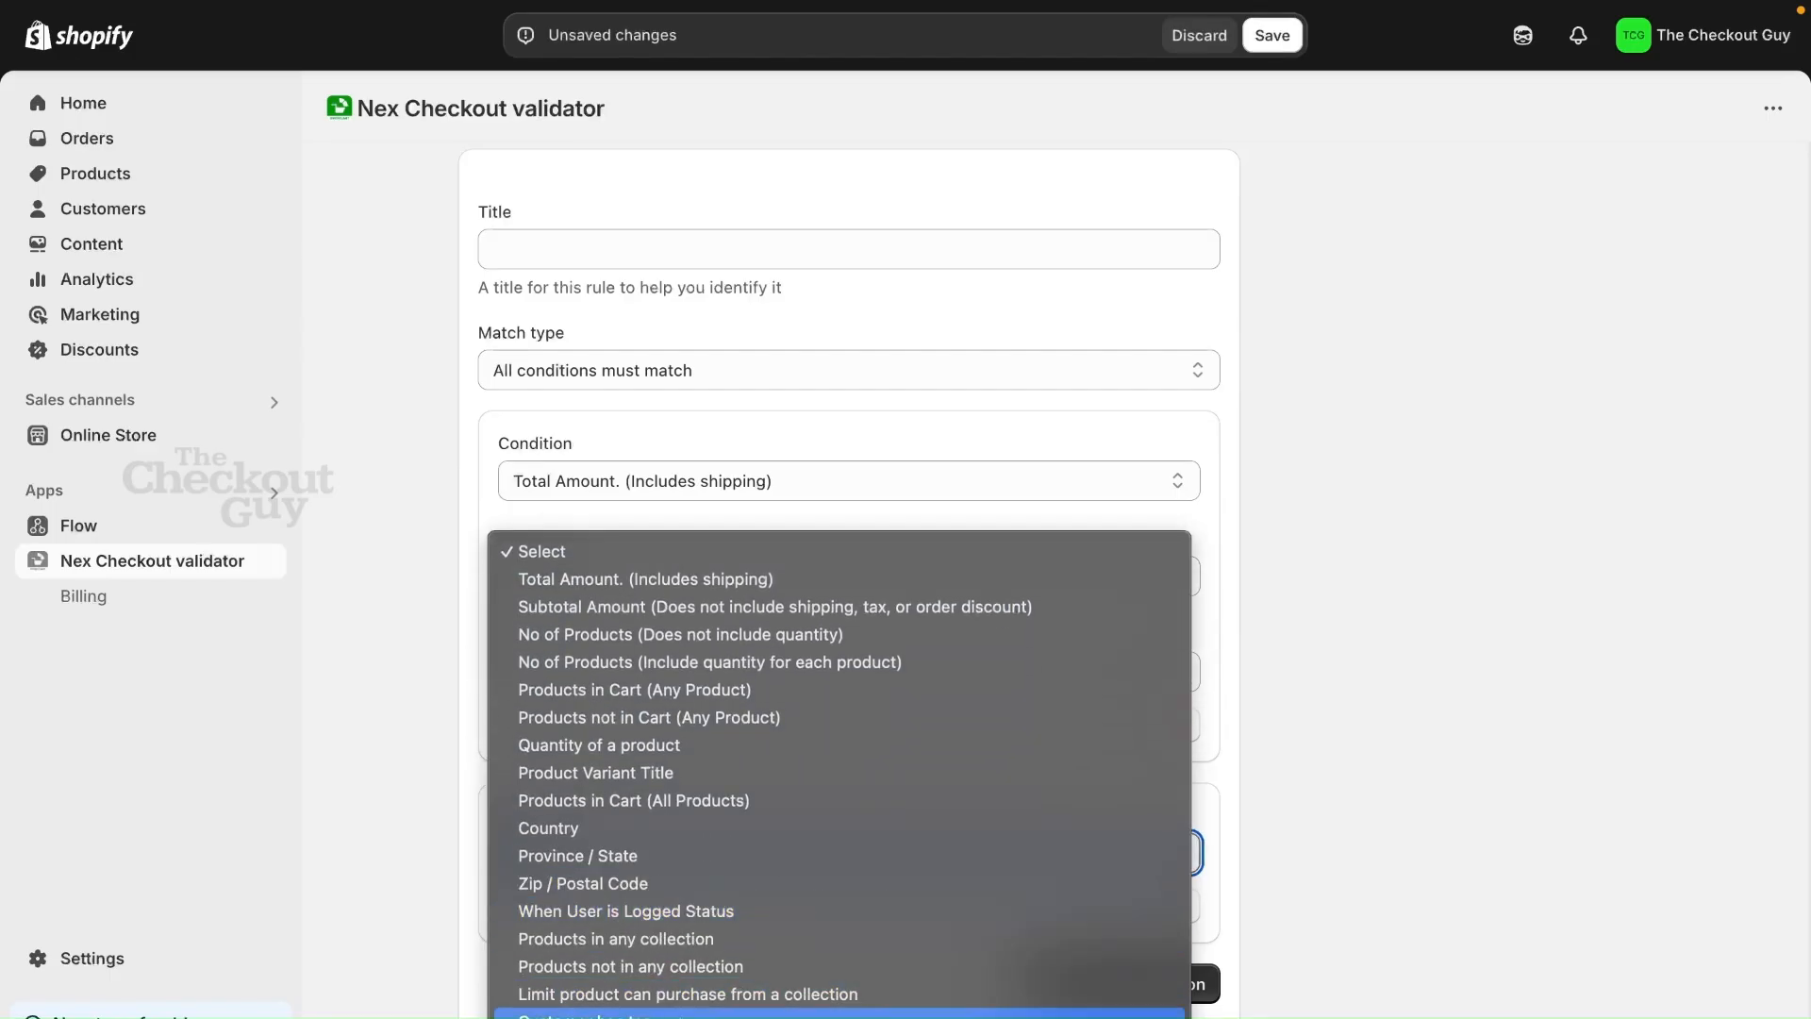
left_click(738, 1013)
scroll(696, 943, "down", 2)
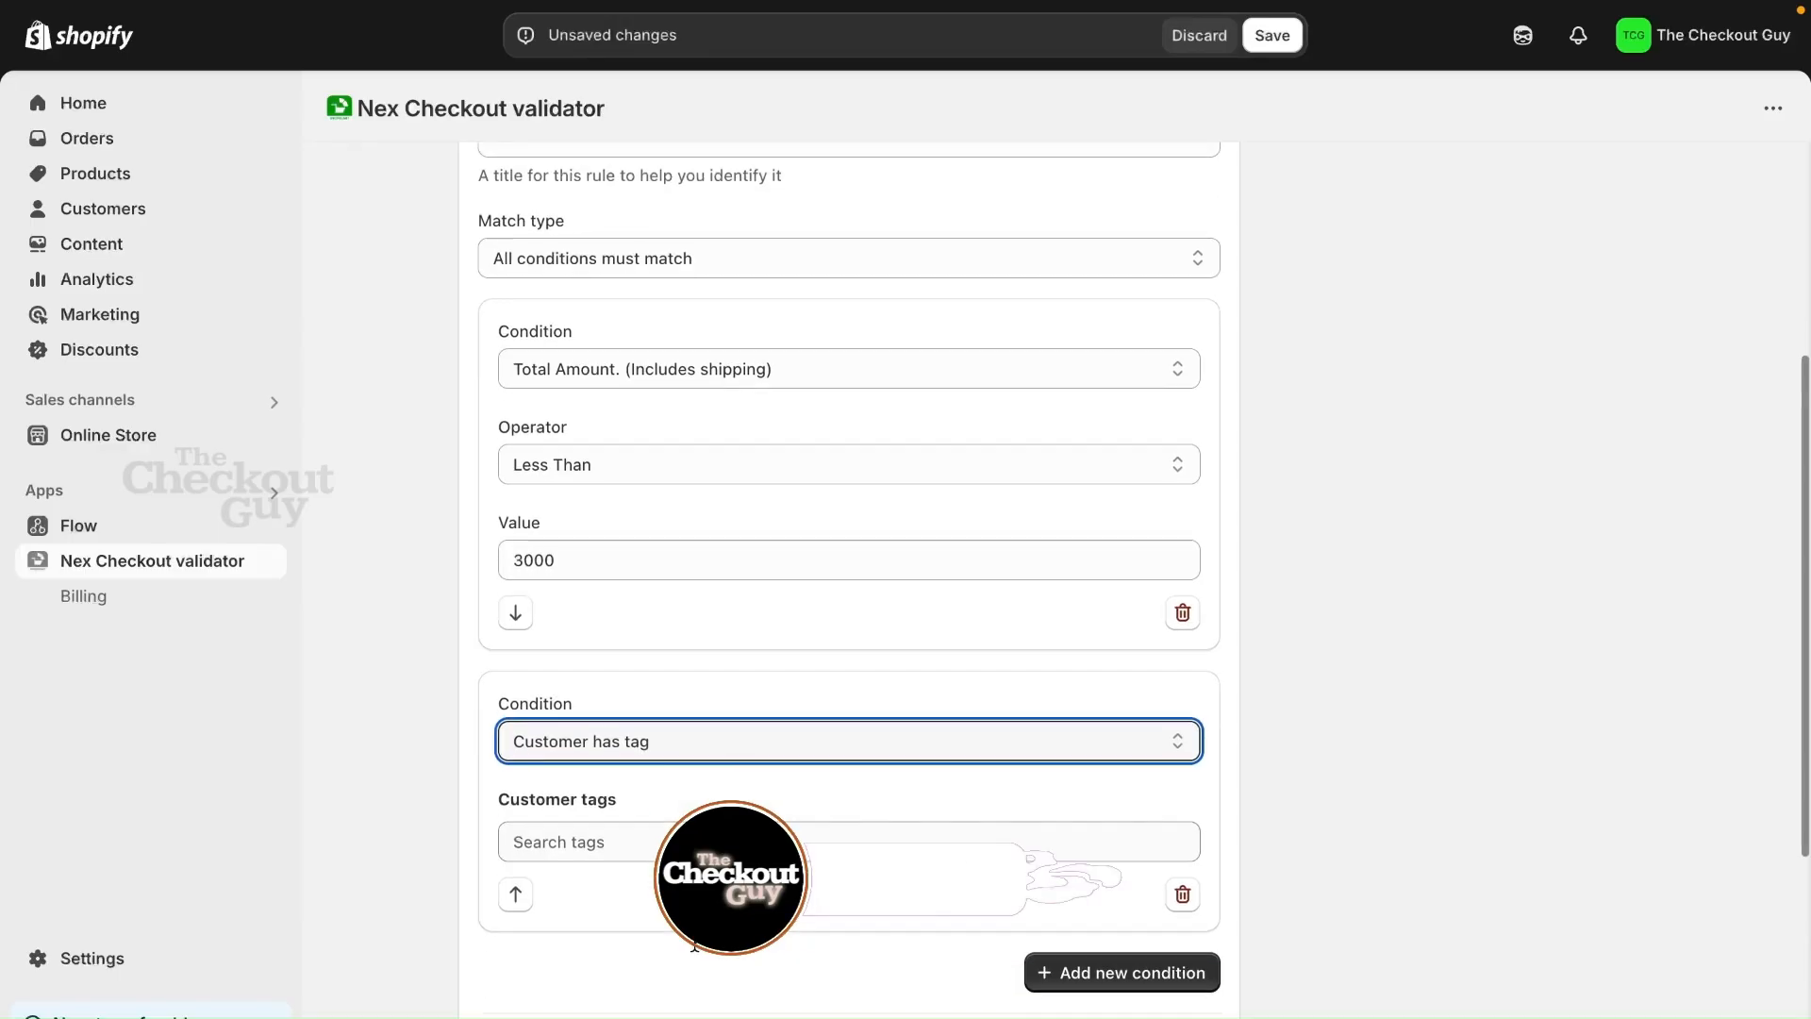
left_click(699, 842)
type("b")
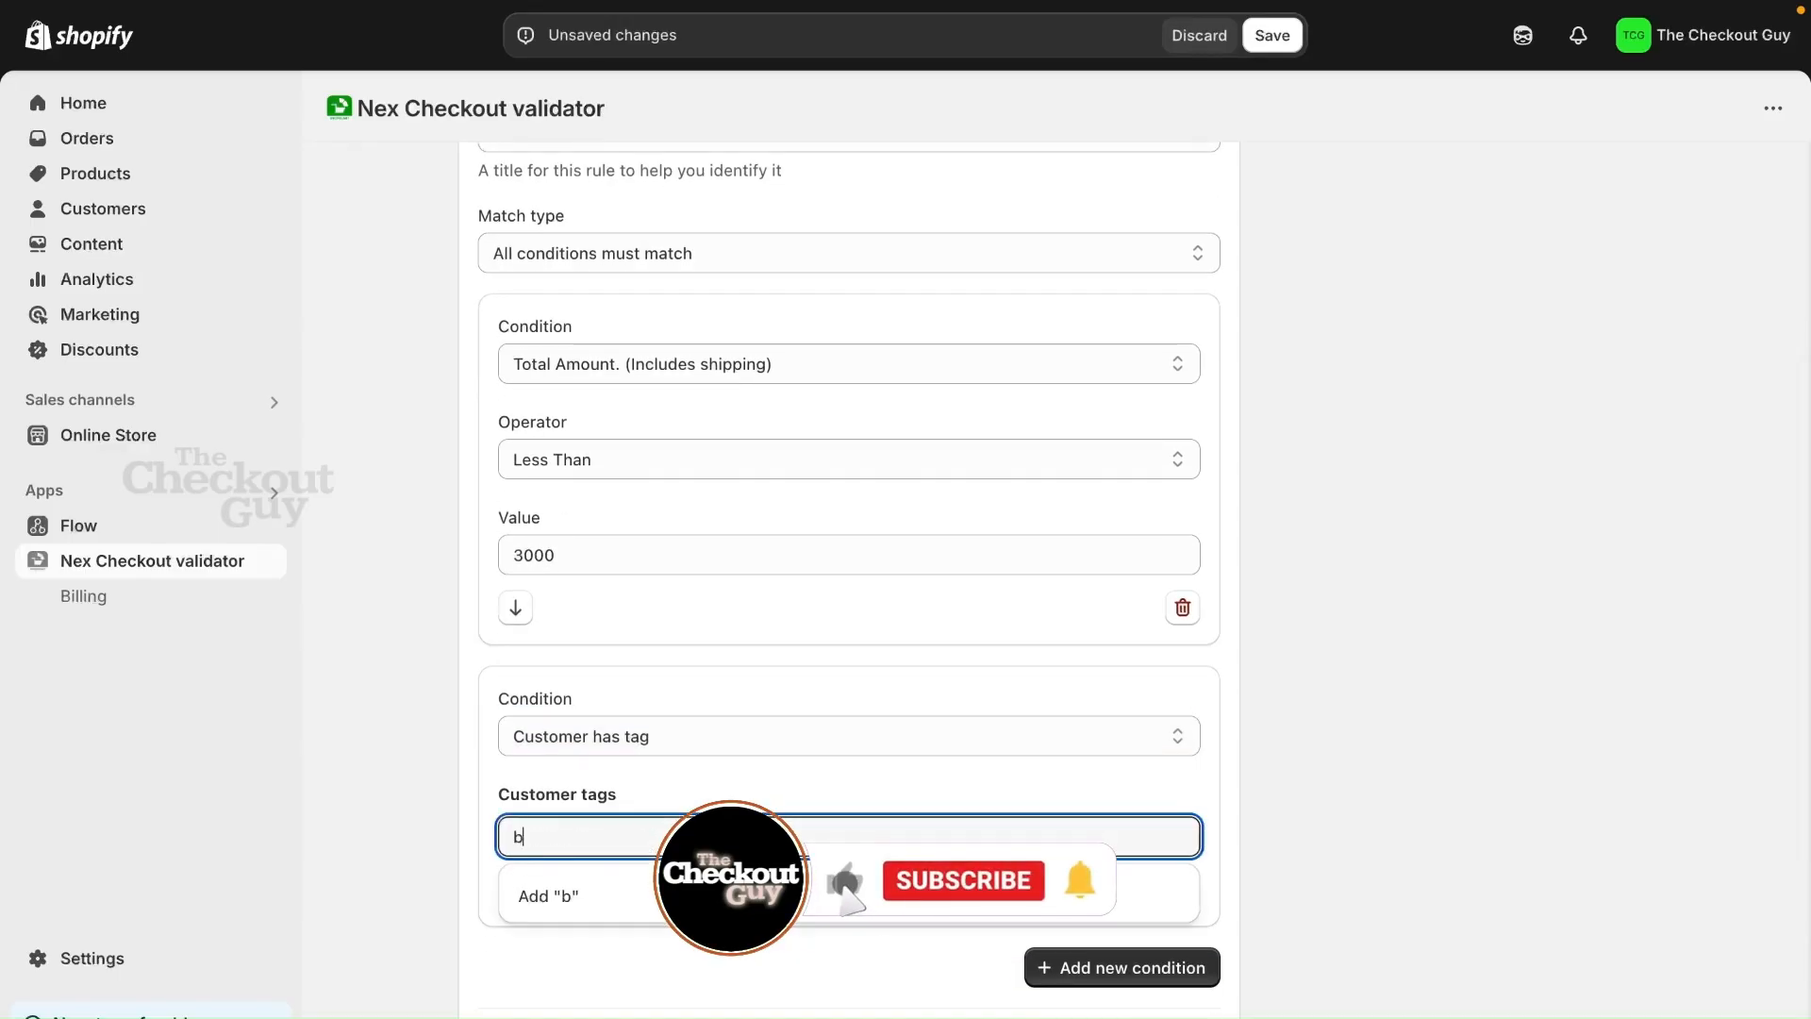
type("2b")
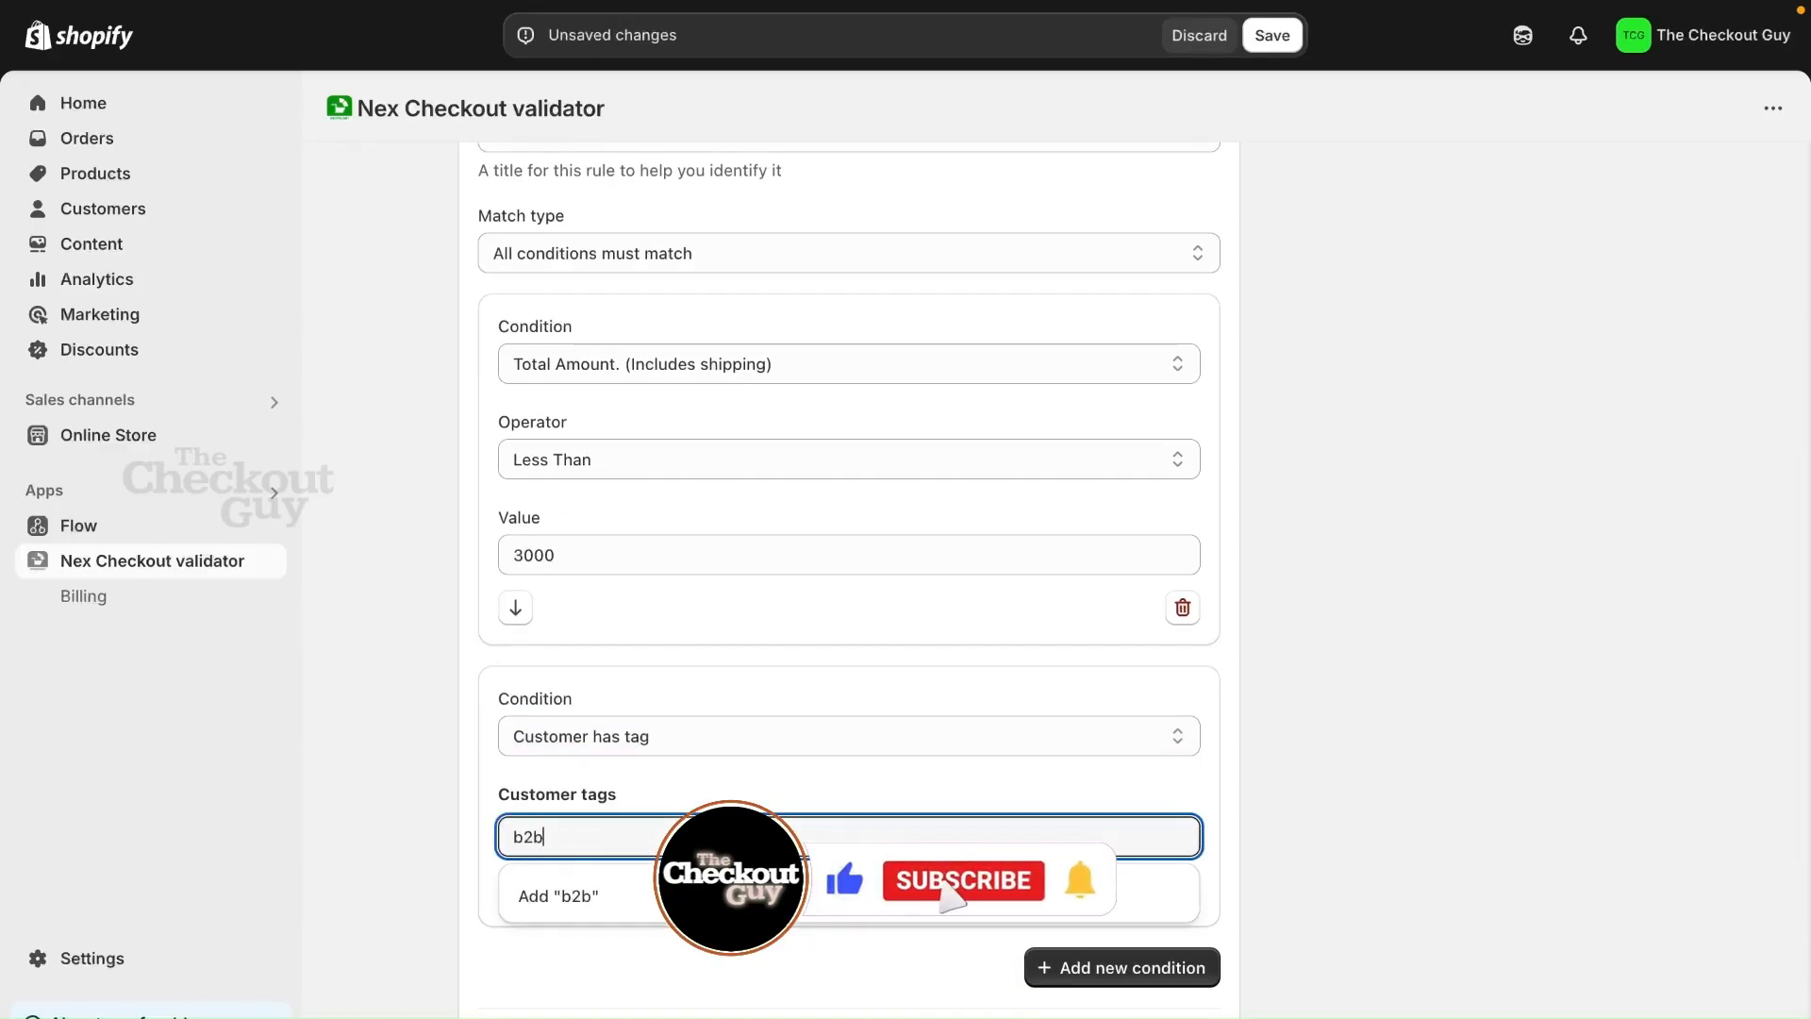
left_click(639, 898)
Add an action to the rule that shows an error message on the checkout page
scroll(1244, 793, "down", 2)
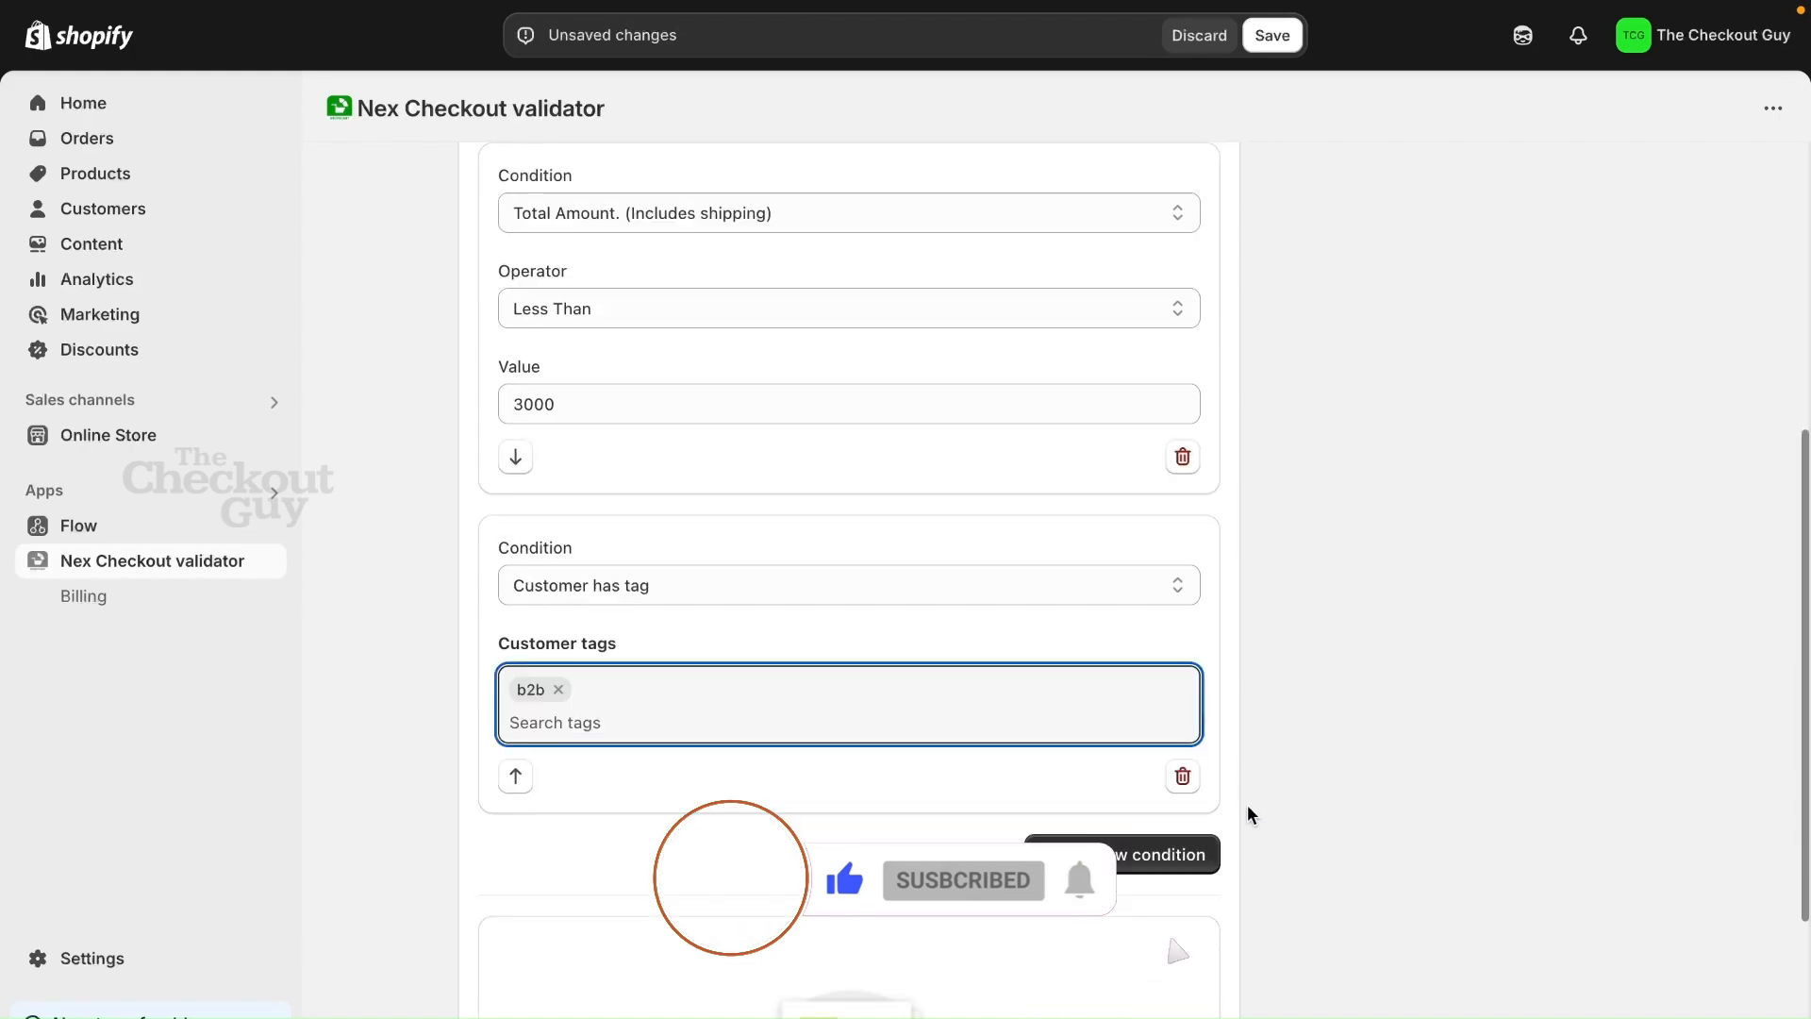
scroll(1247, 813, "down", 3)
scroll(1247, 813, "down", 1)
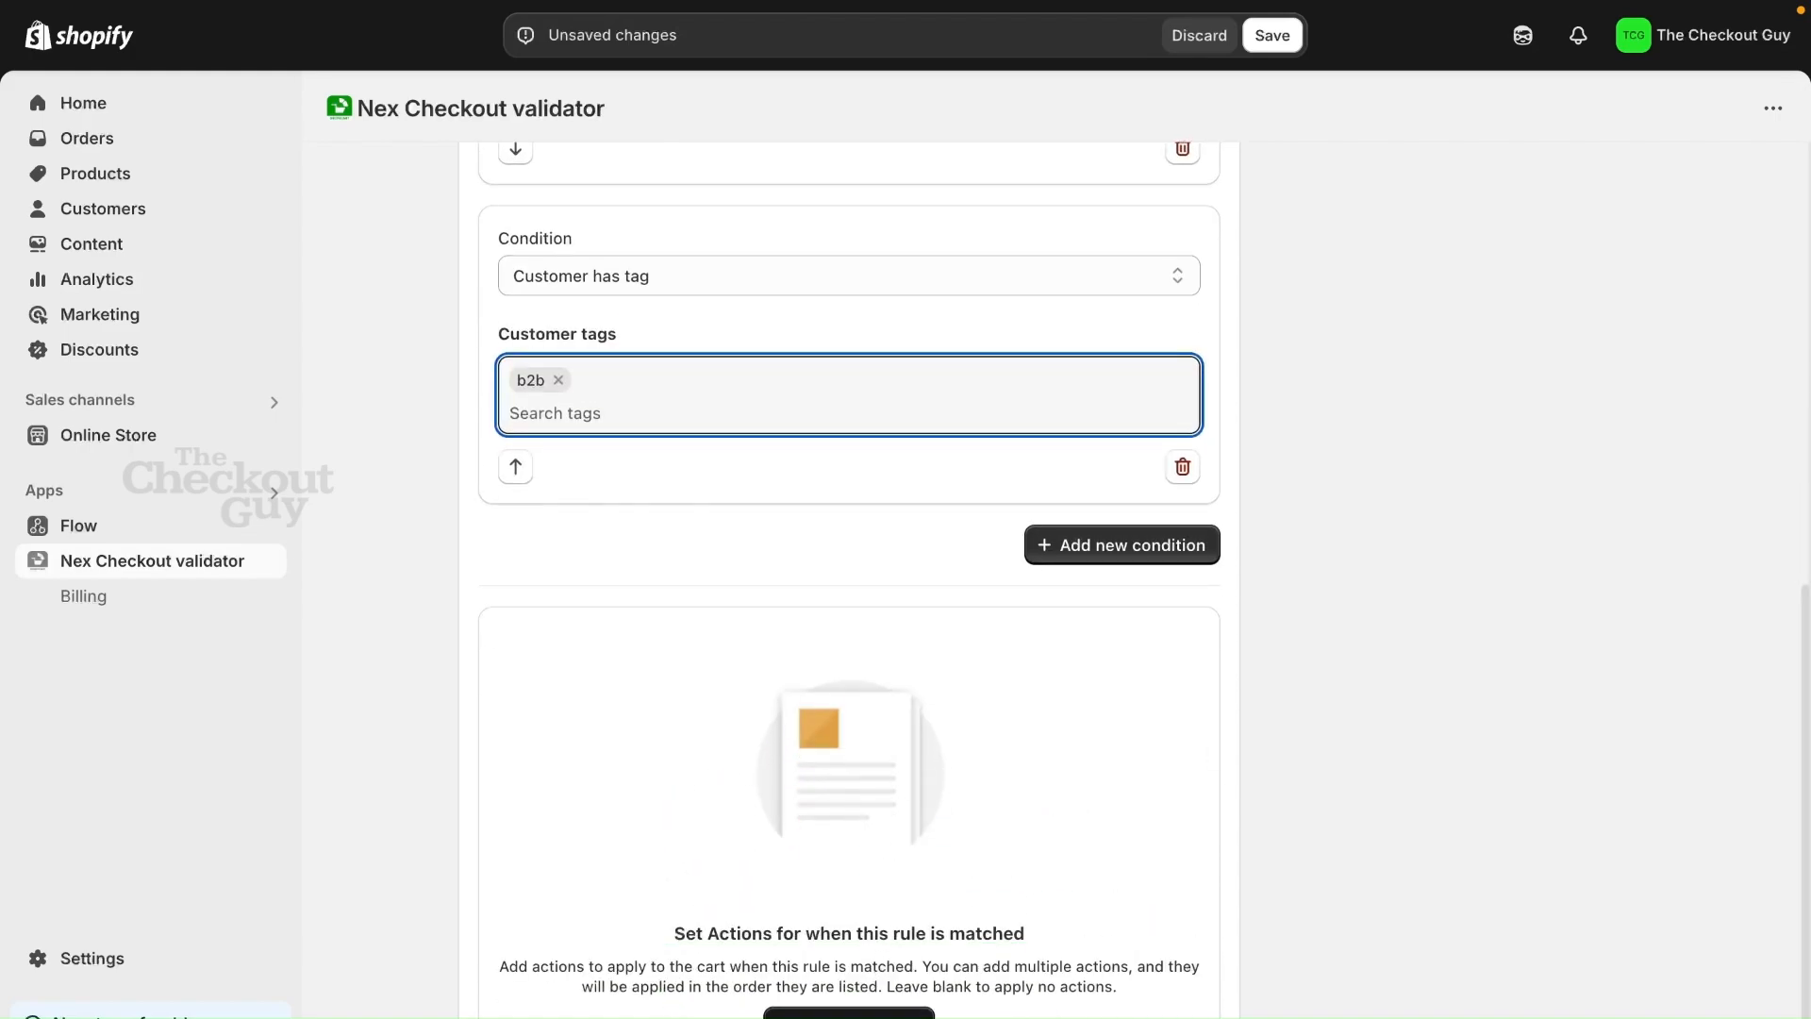
left_click(849, 1011)
left_click(752, 830)
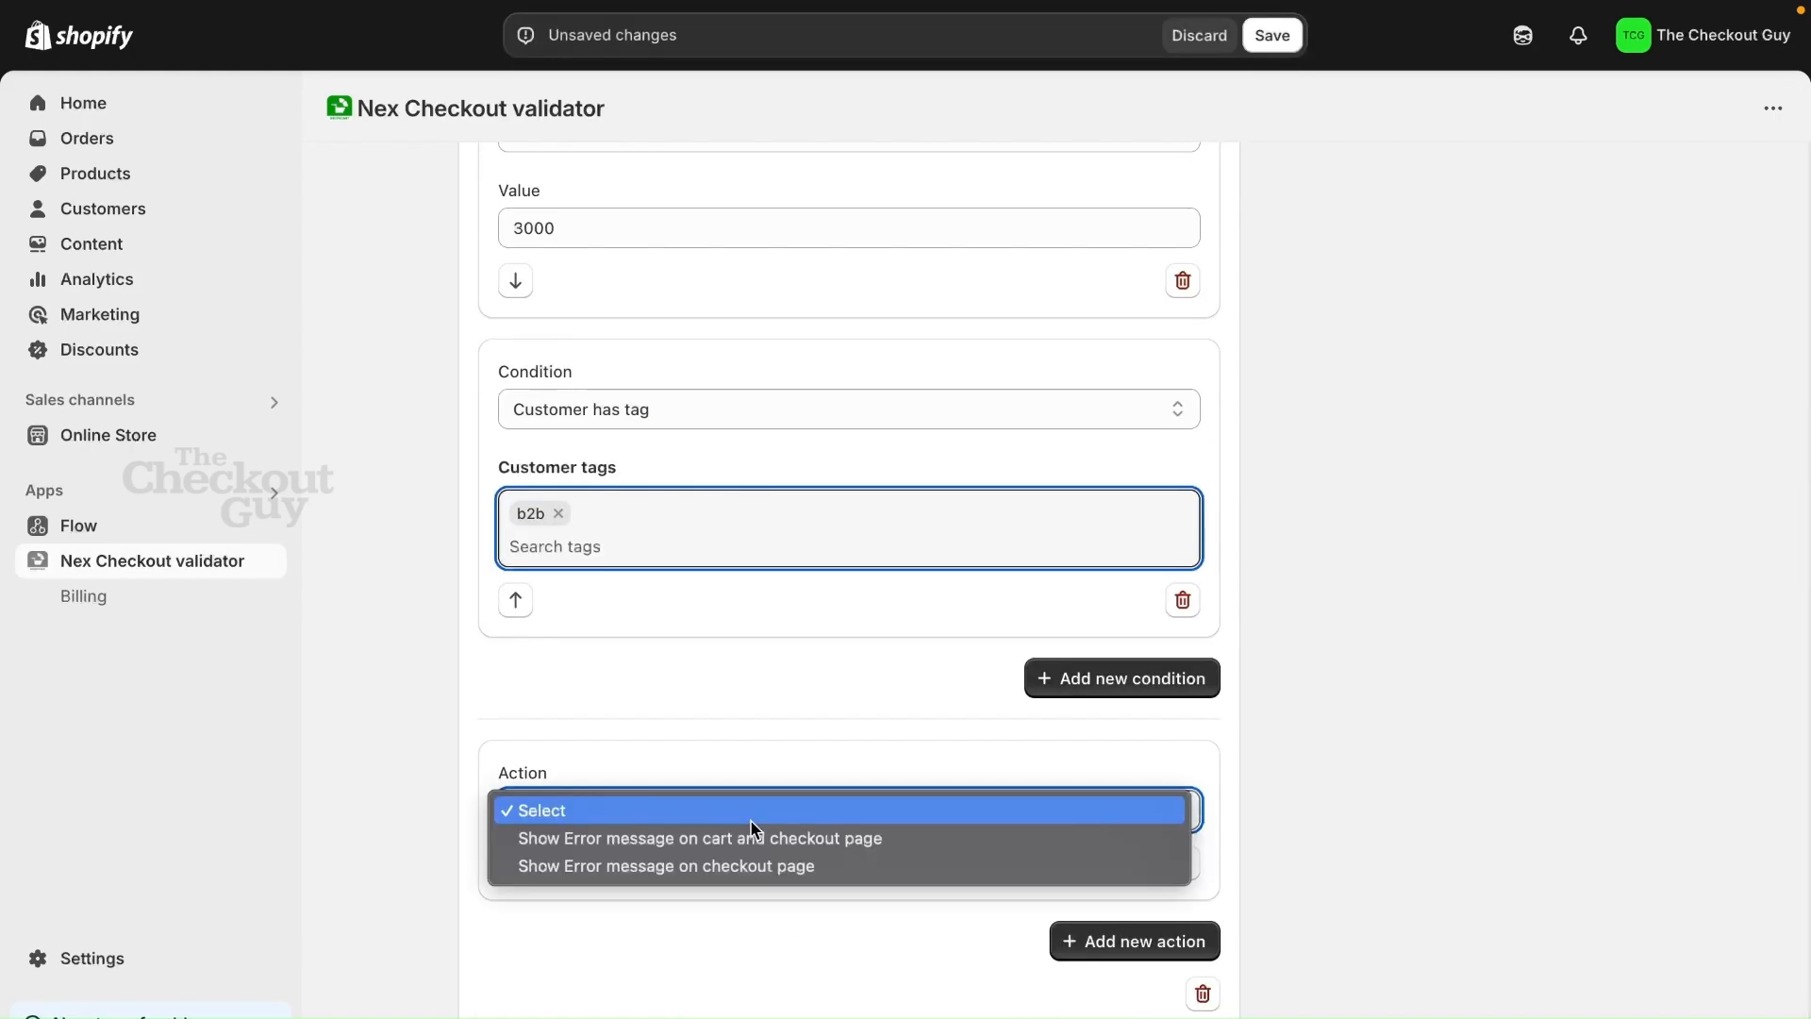
left_click(757, 868)
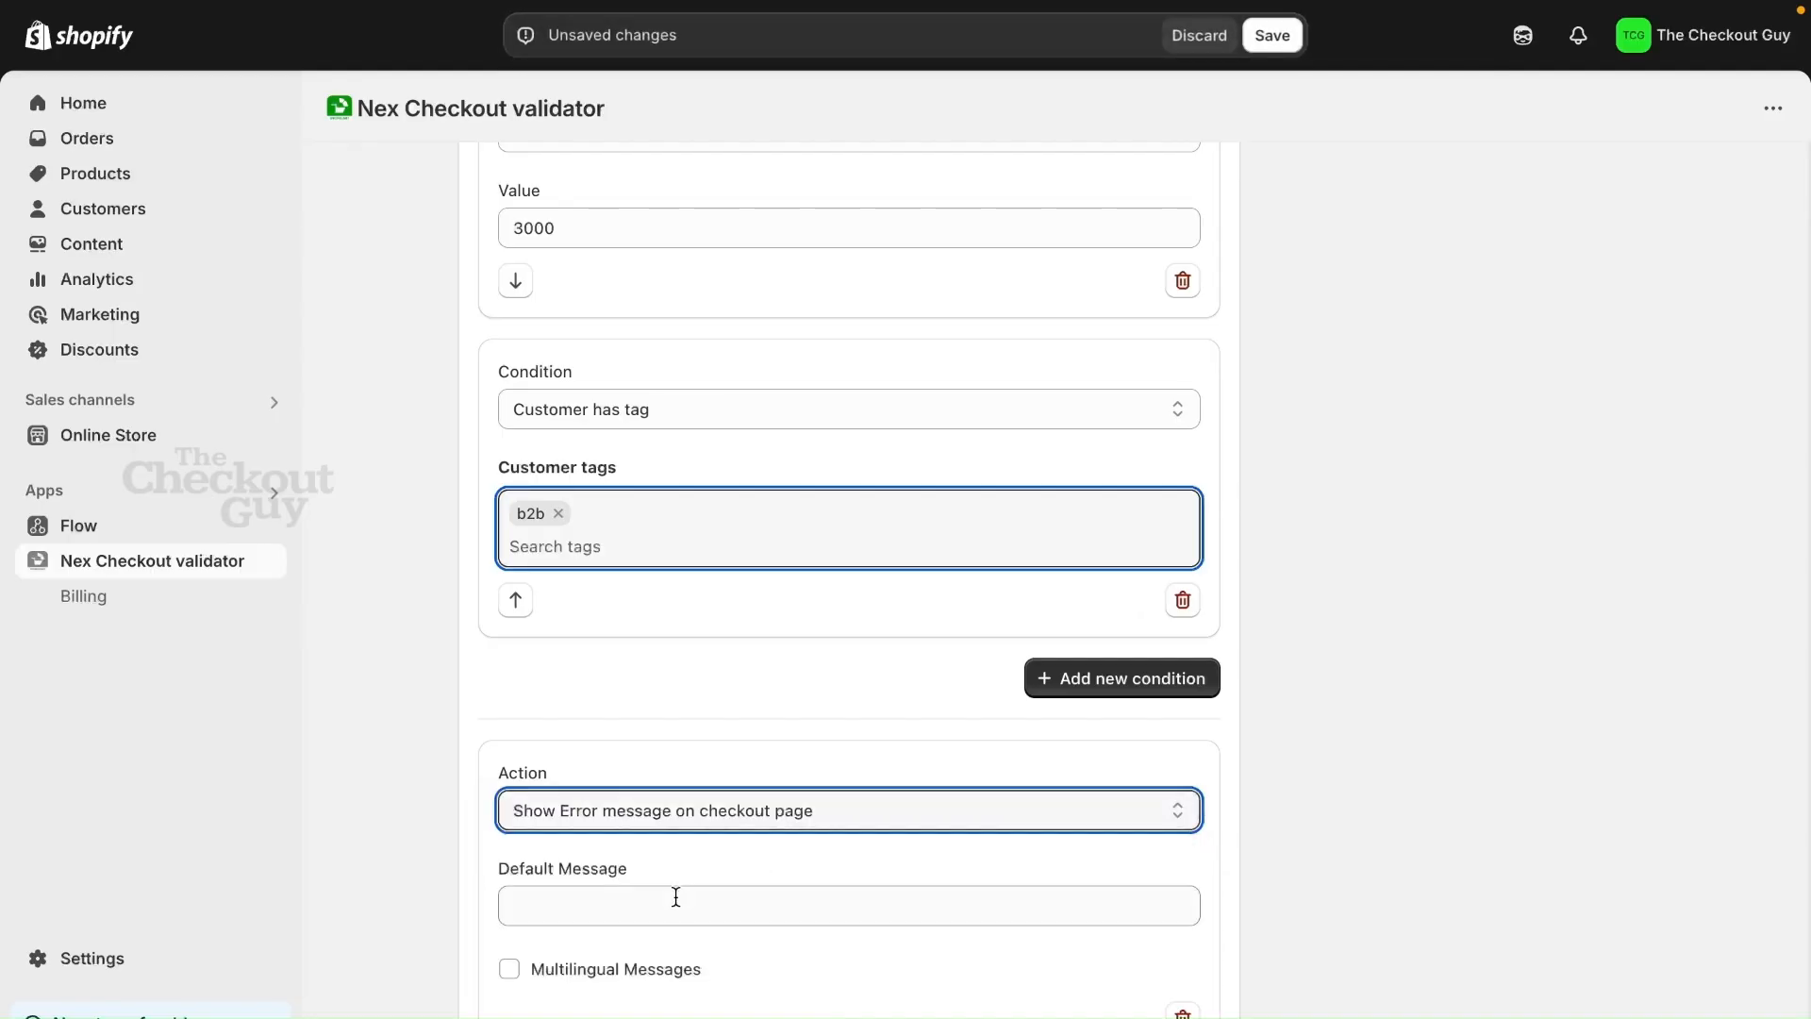
Enter "You need to purchase at-least for 3000" as the default message of the error action
left_click(676, 897)
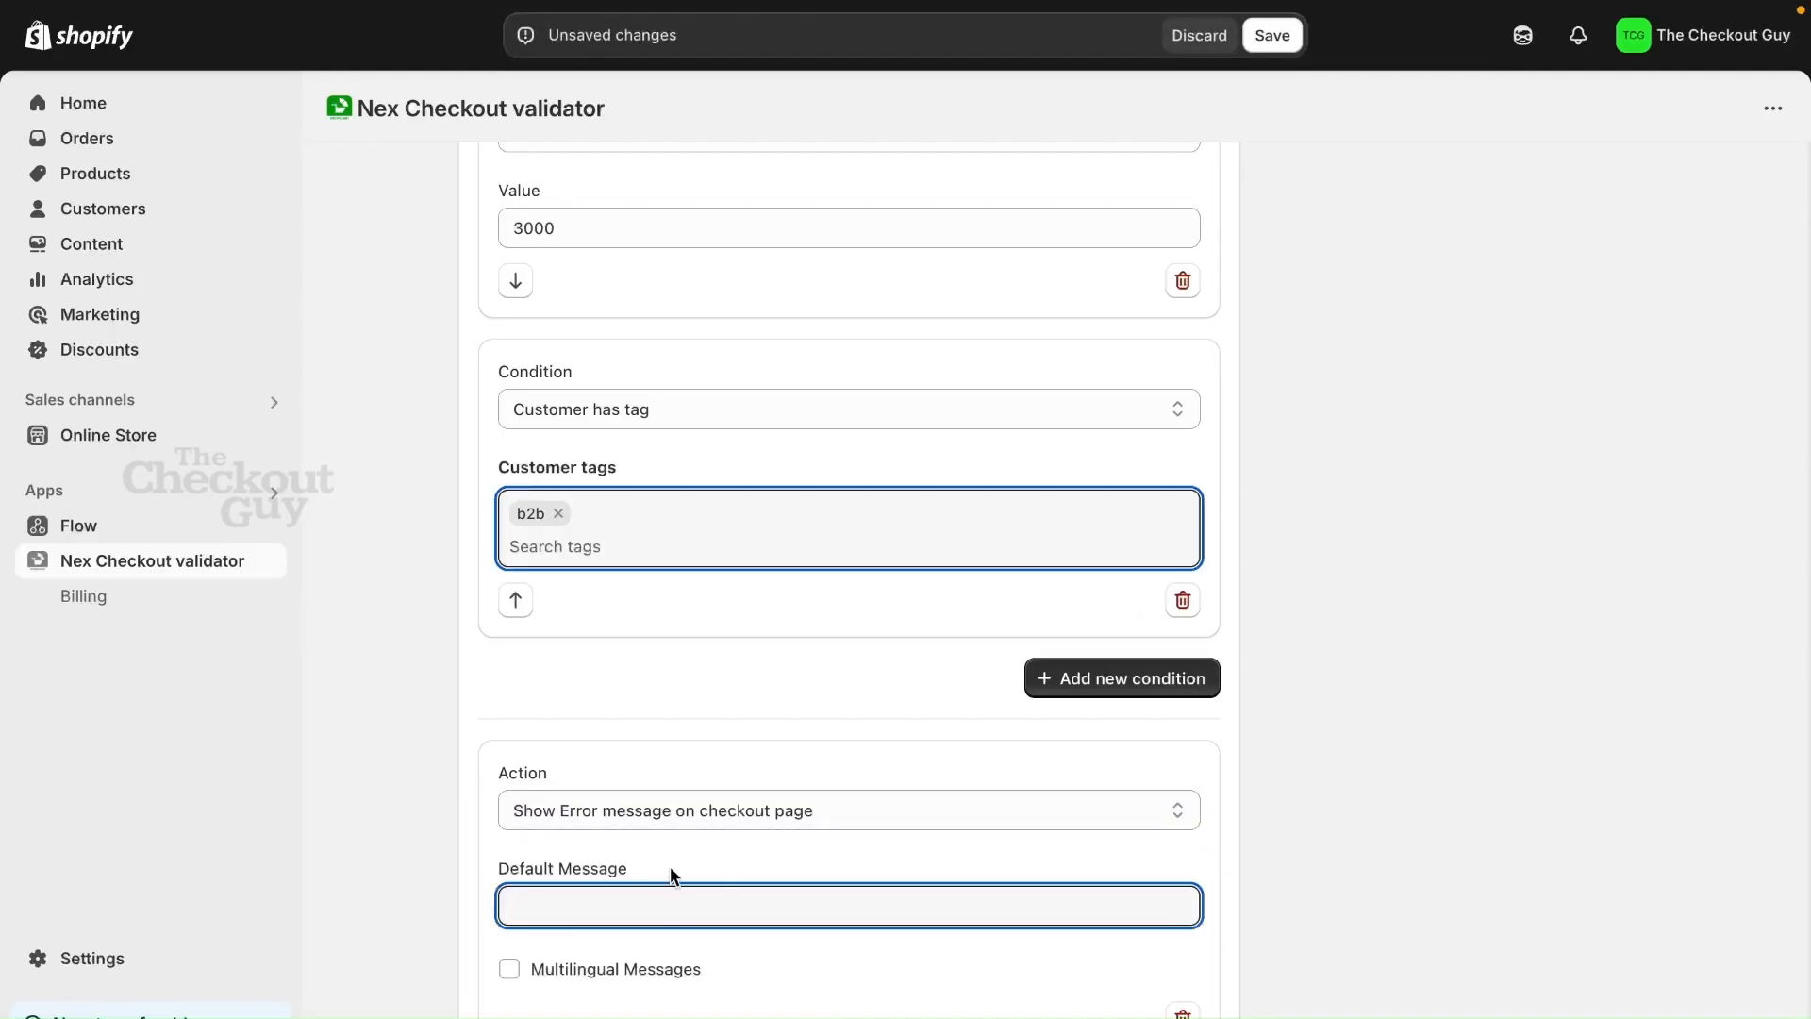
type("Y")
type("ou need to pu")
type("rchs")
type("ase at-least")
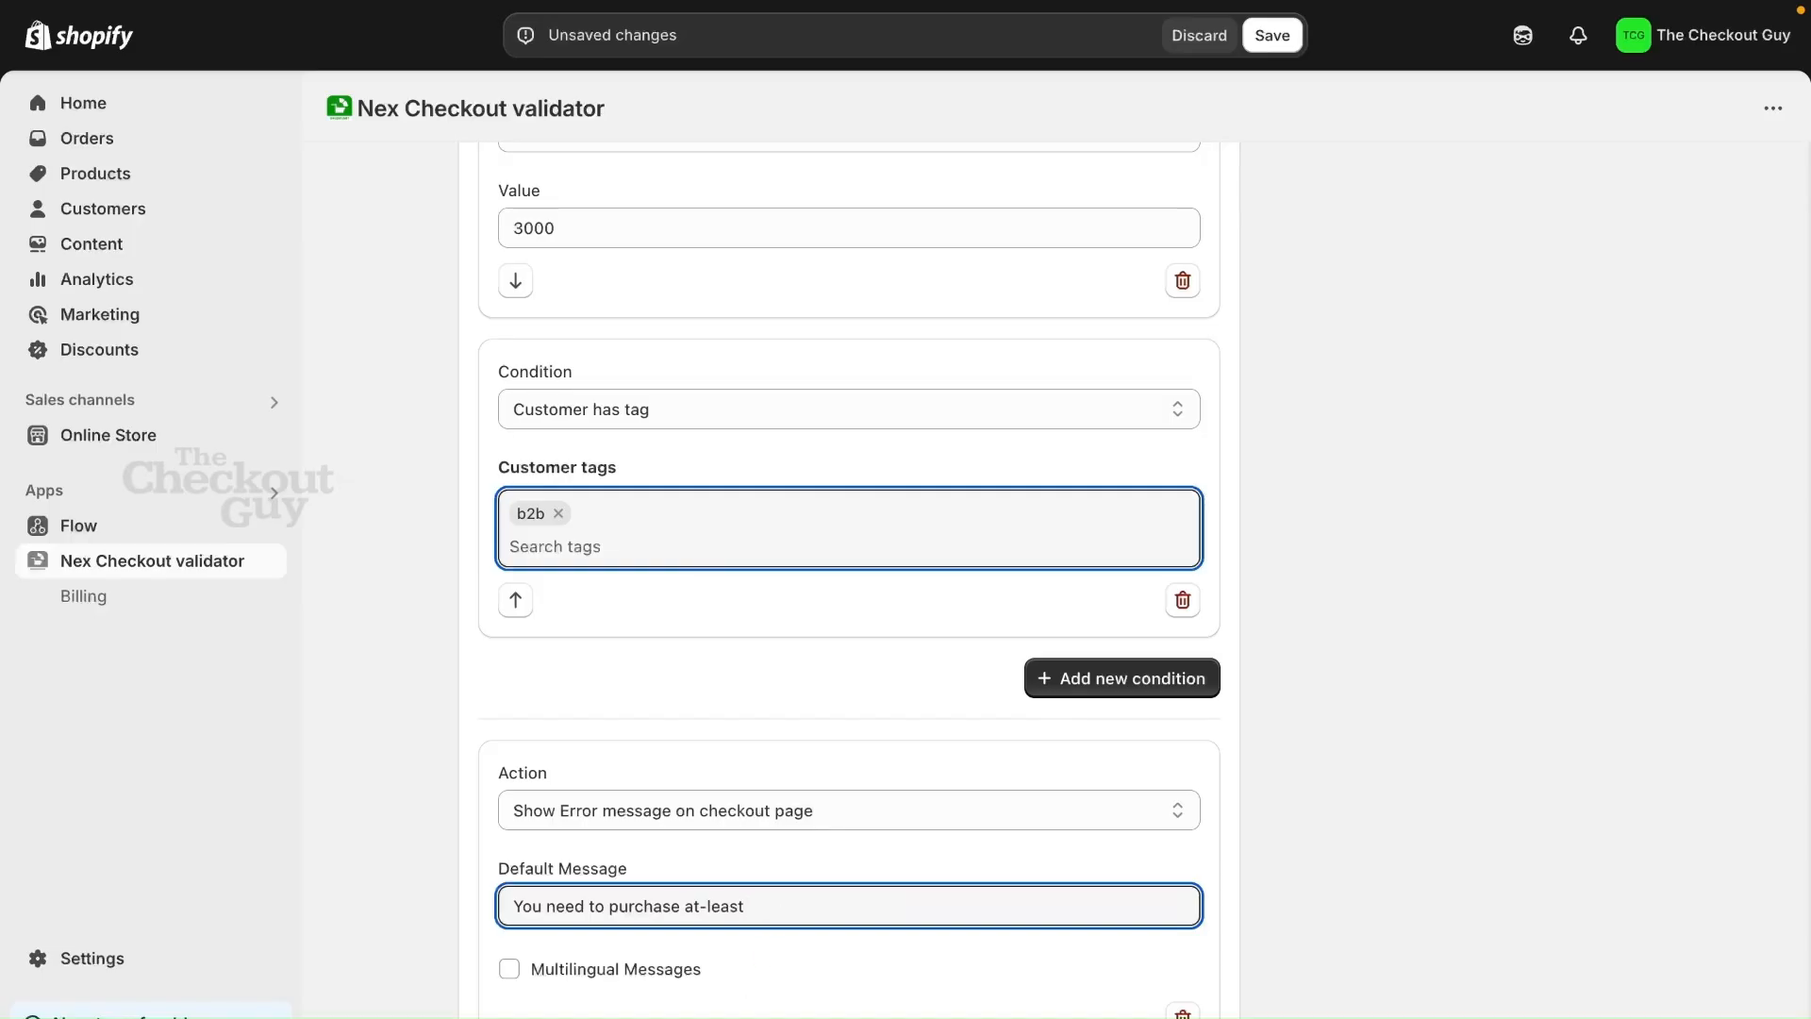
type(" for 3000")
Set the cart validation's status to Active and save it
scroll(1266, 538, "up", 3)
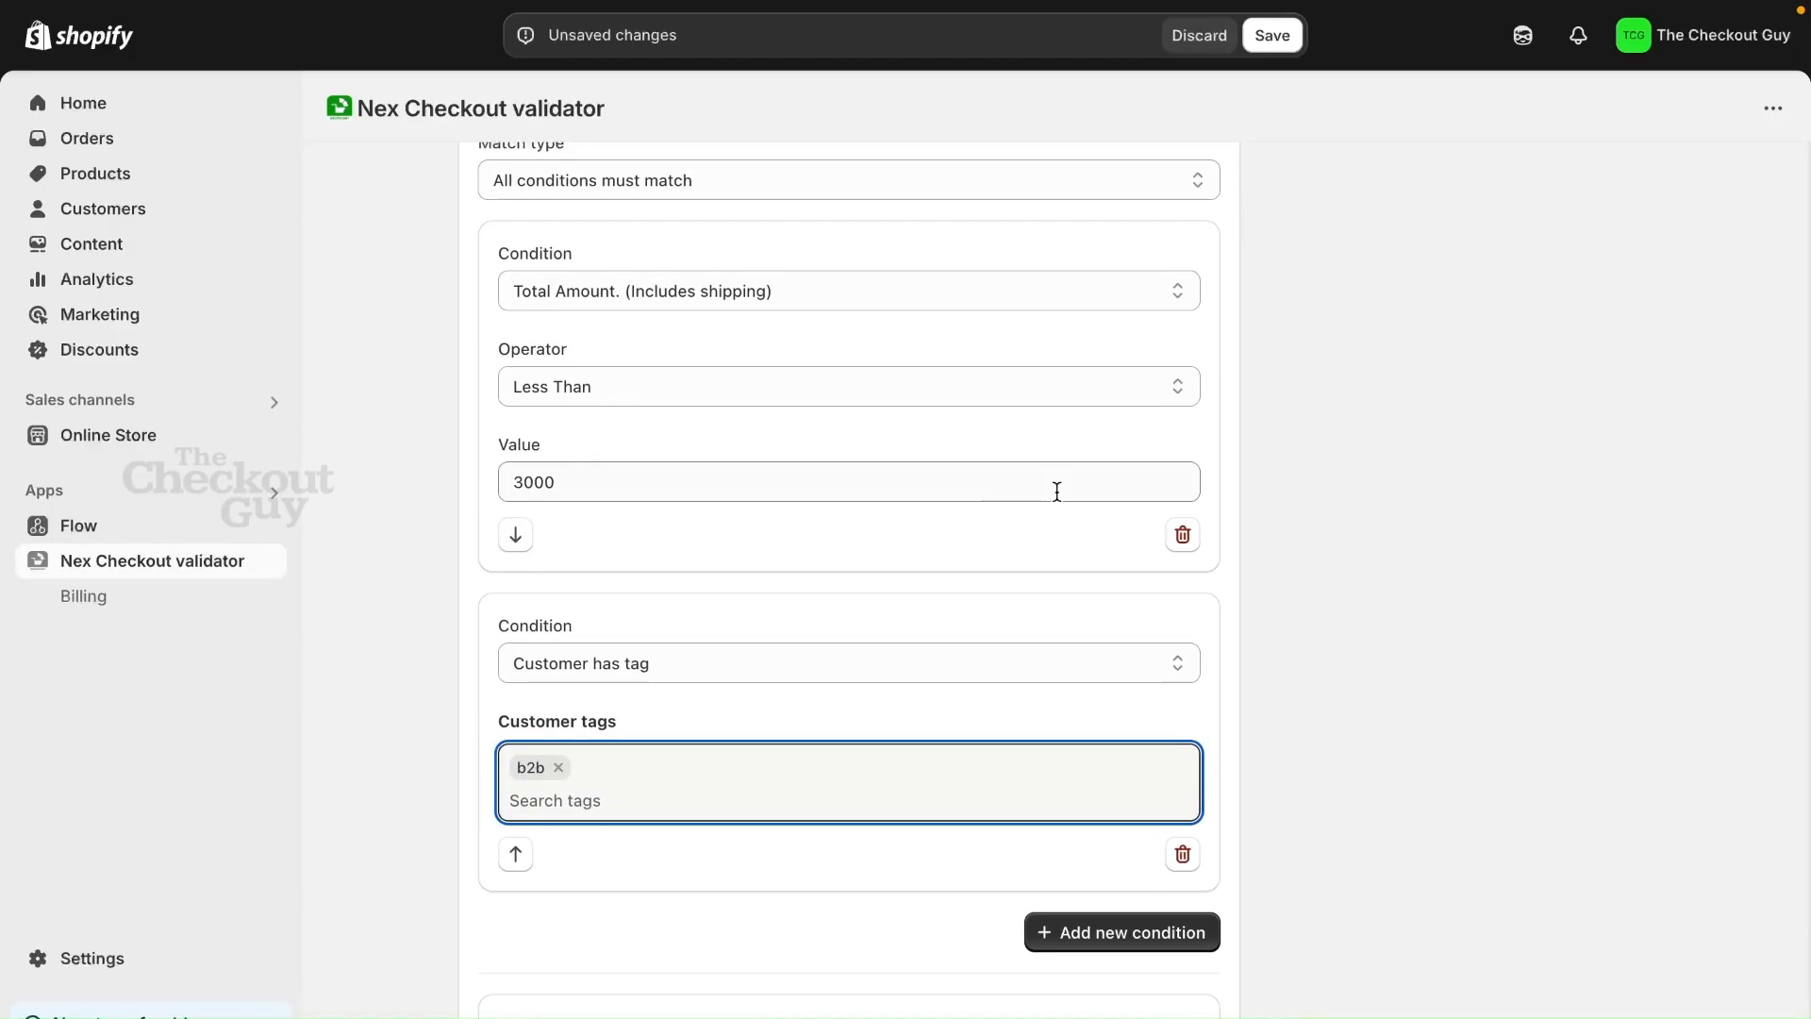
scroll(1056, 491, "down", 1)
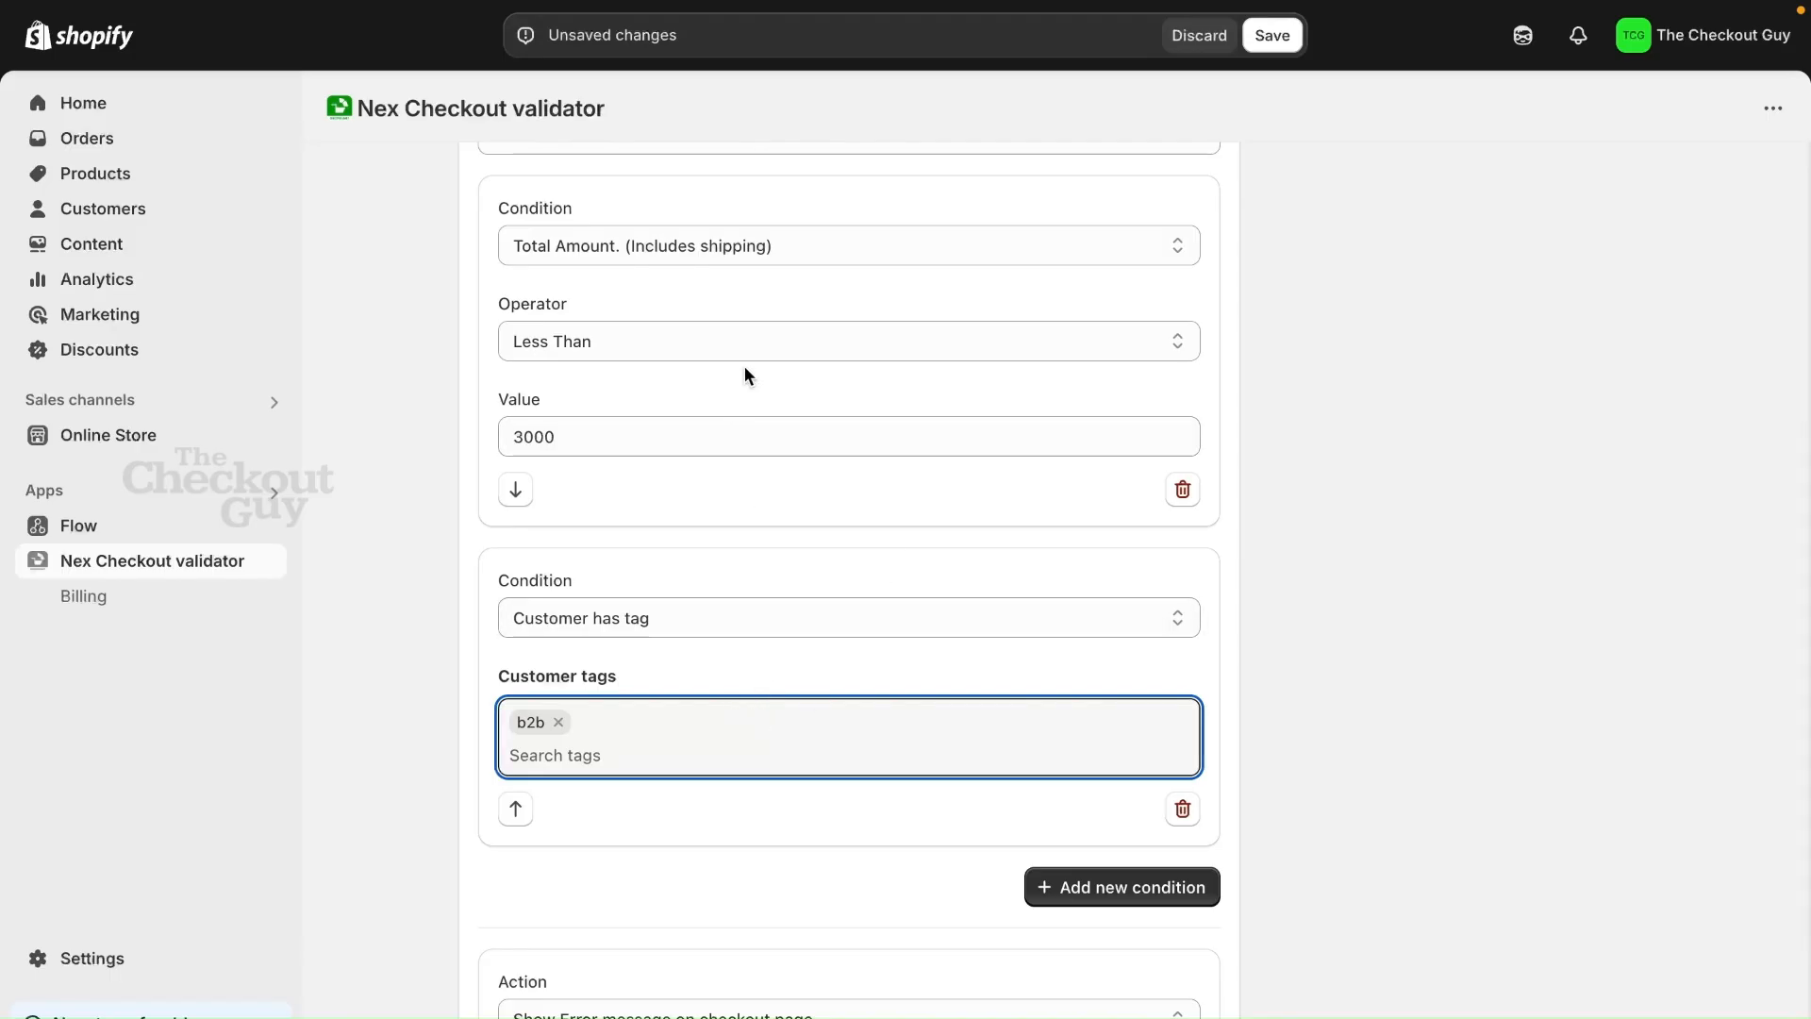
scroll(715, 406, "down", 1)
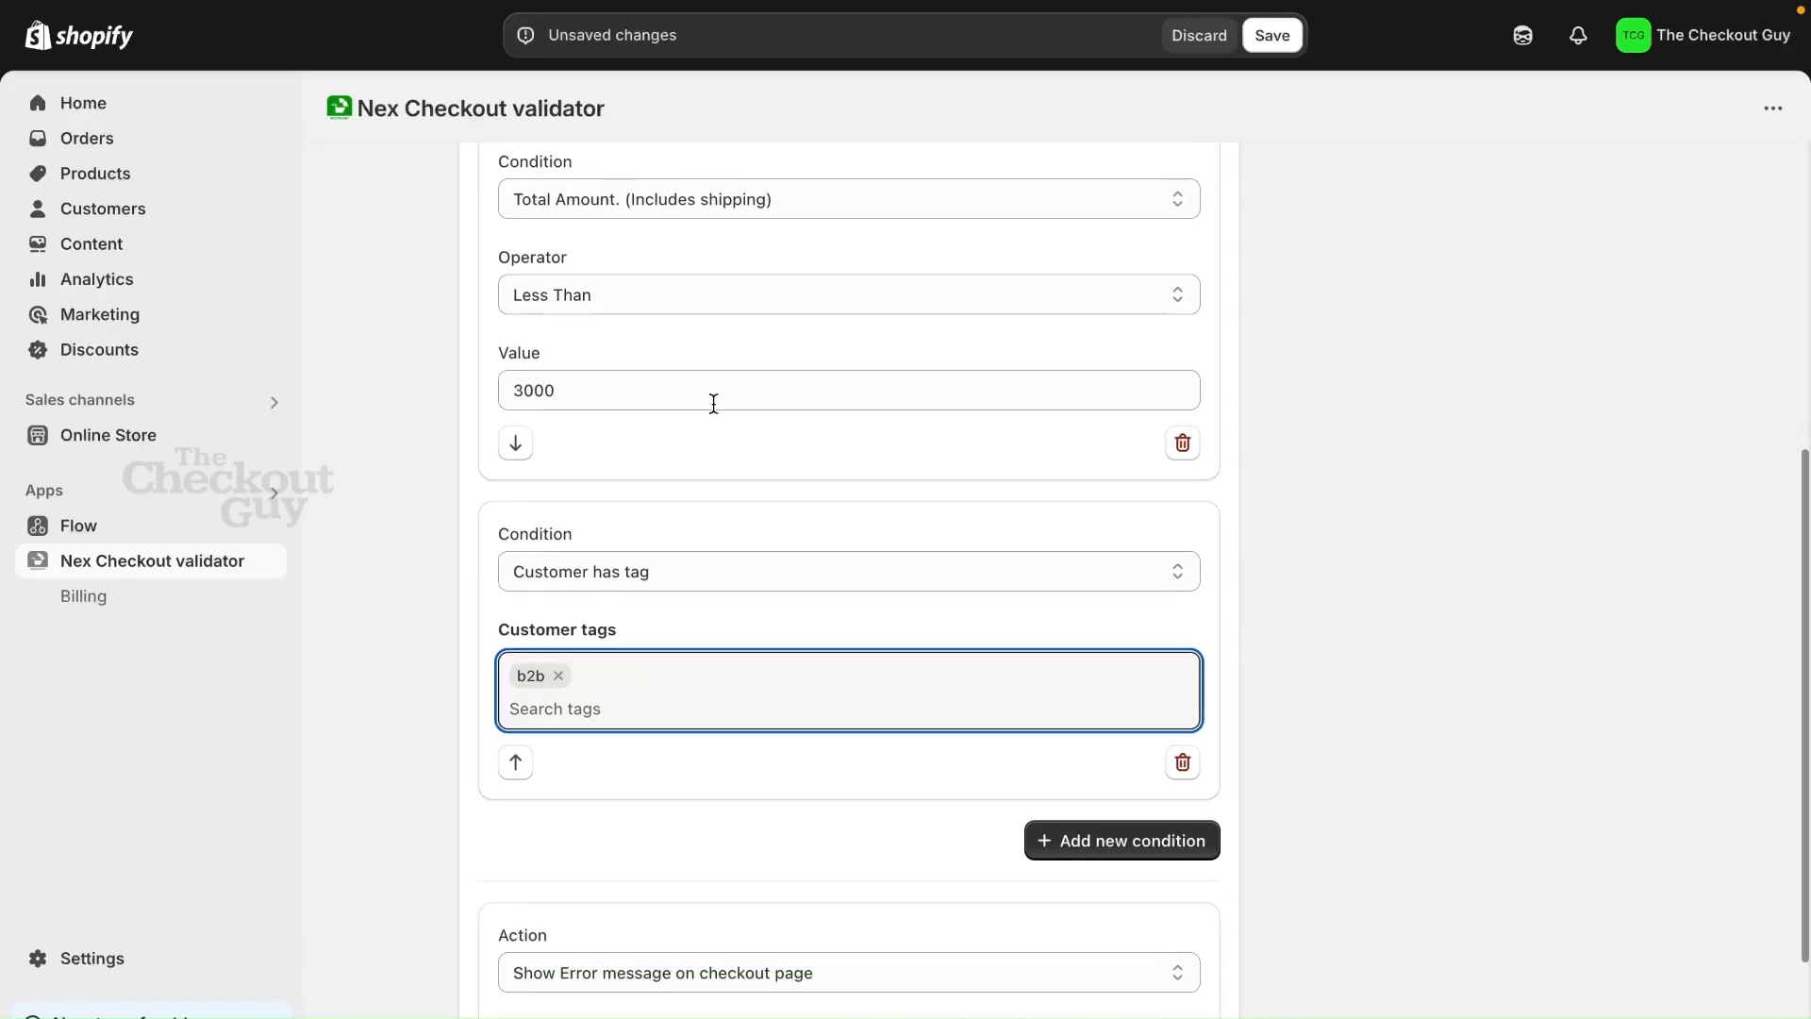
scroll(670, 410, "down", 3)
left_click(1339, 316)
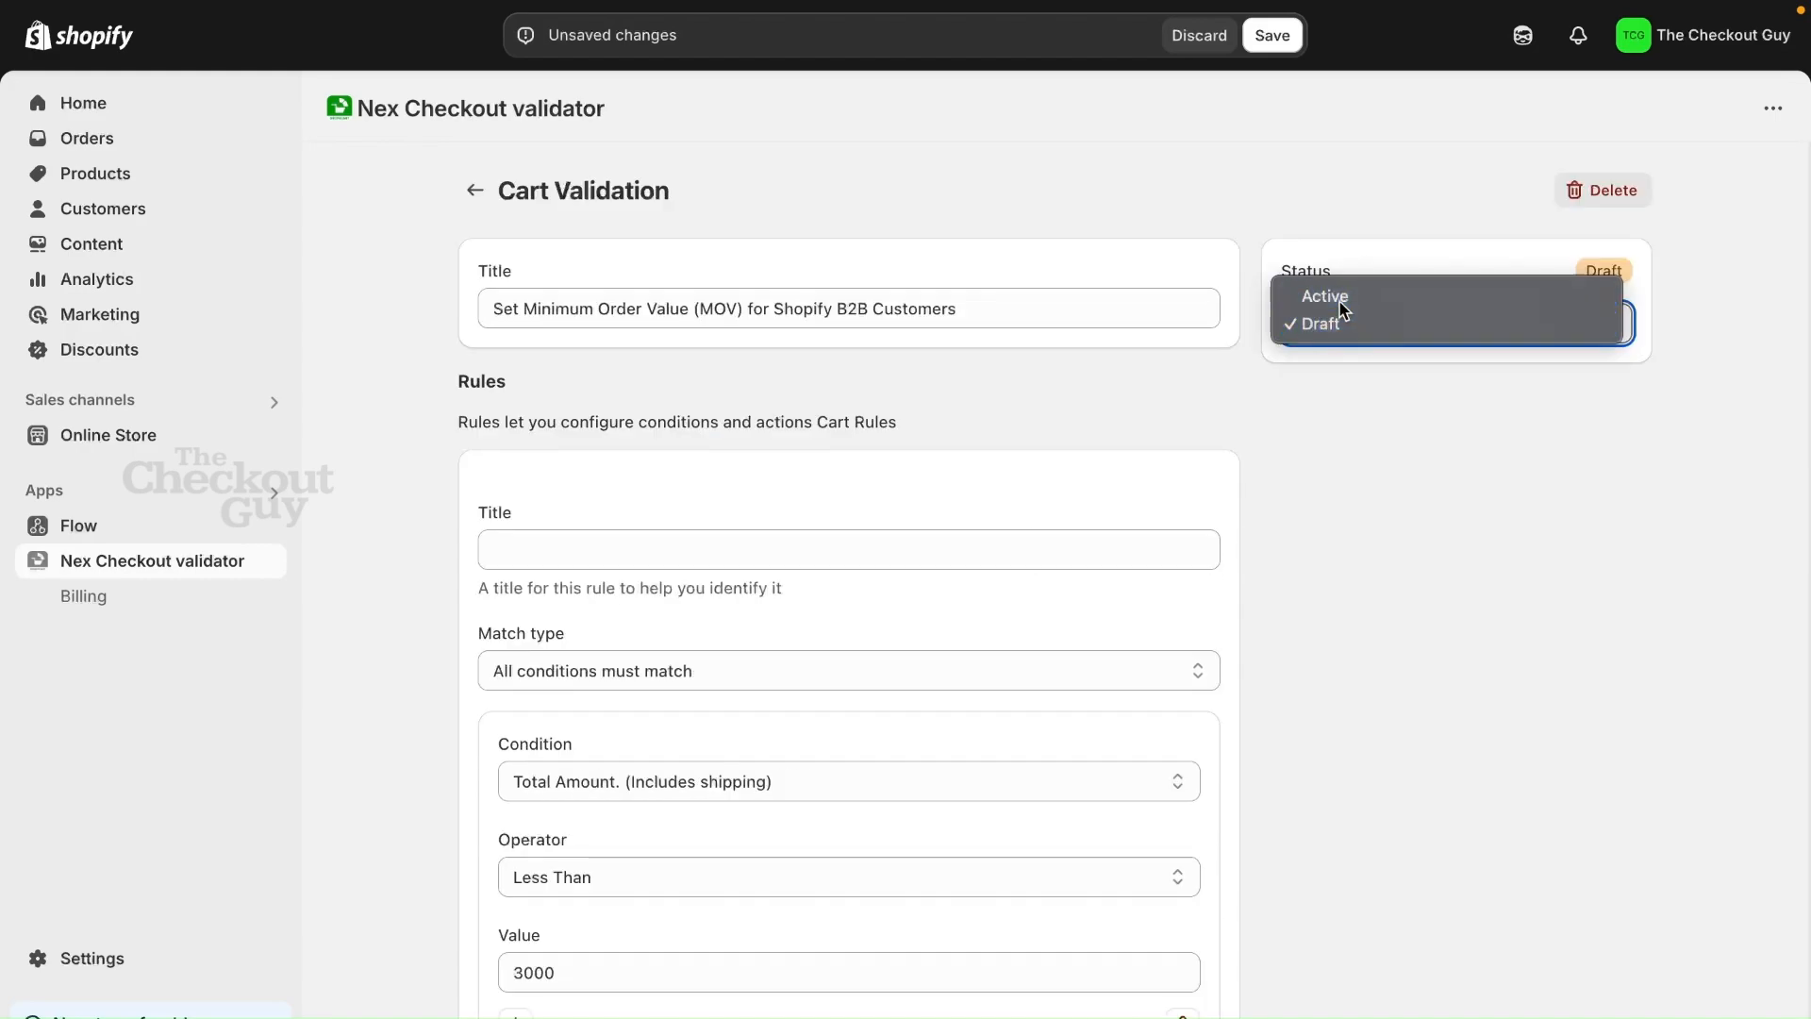
left_click(1340, 302)
left_click(1276, 38)
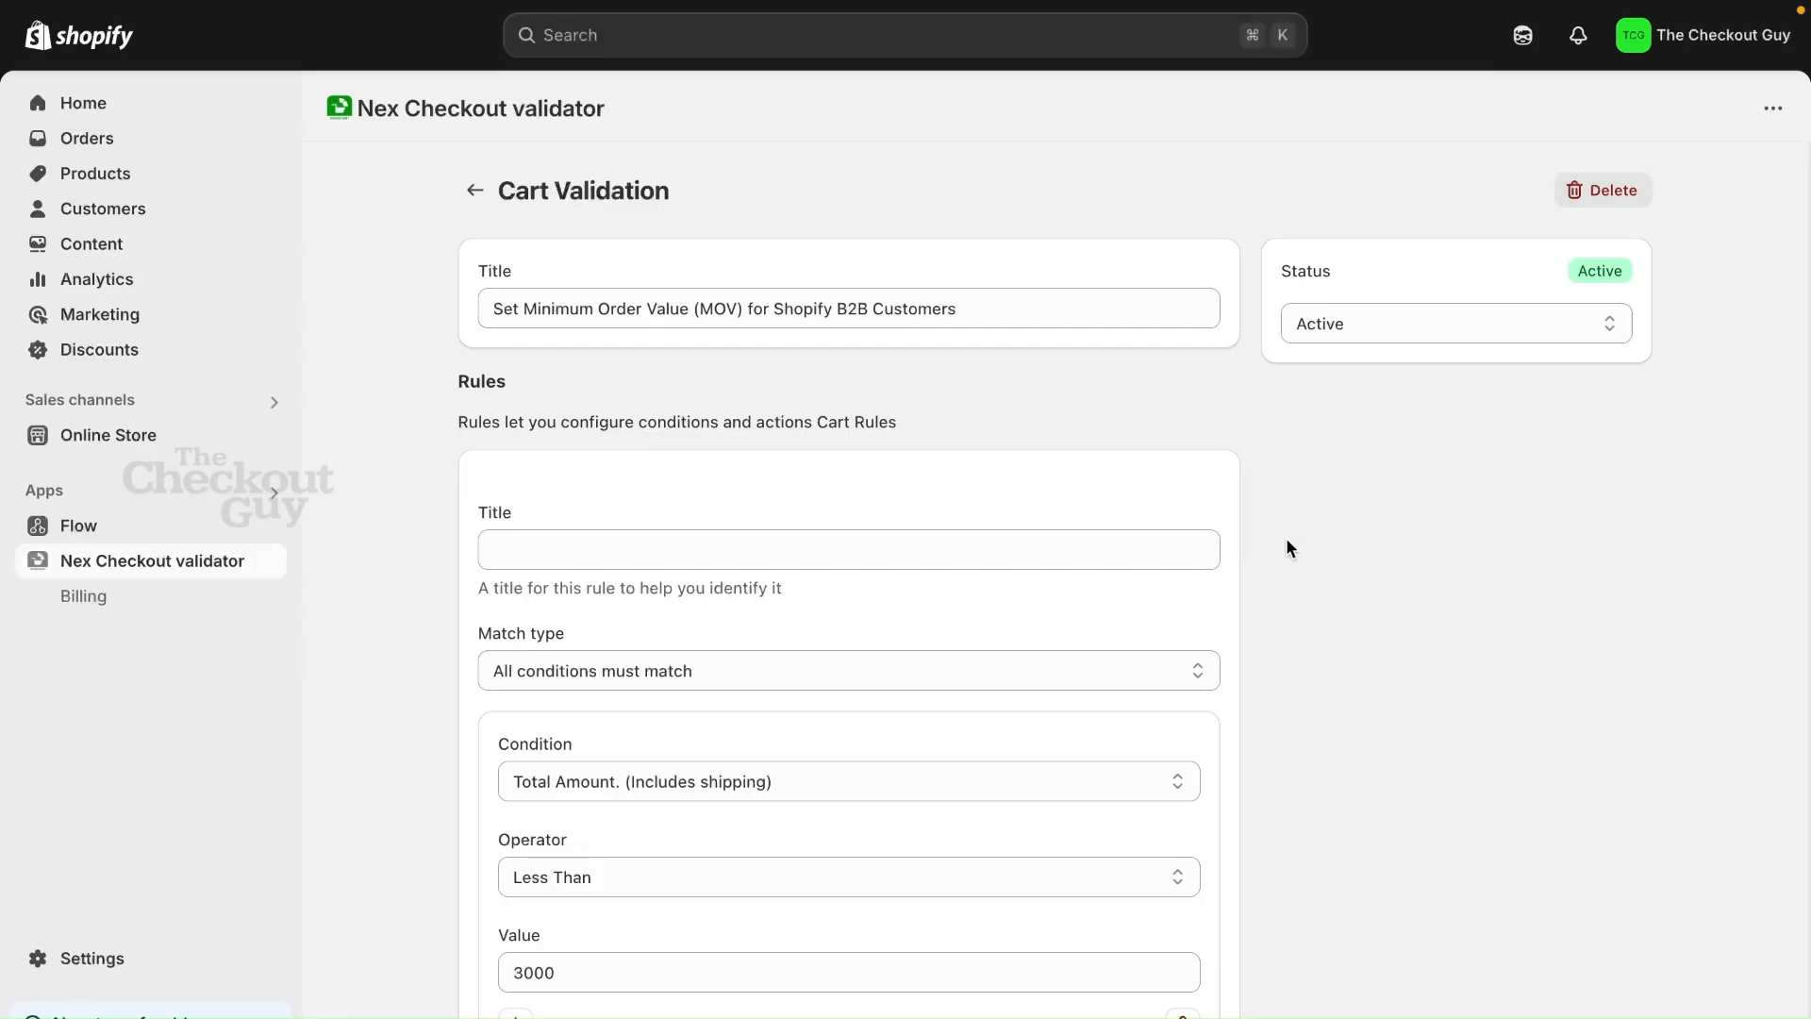
Review the saved rule's conditions and open the first customer's record in the store's customer list
scroll(1288, 541, "down", 5)
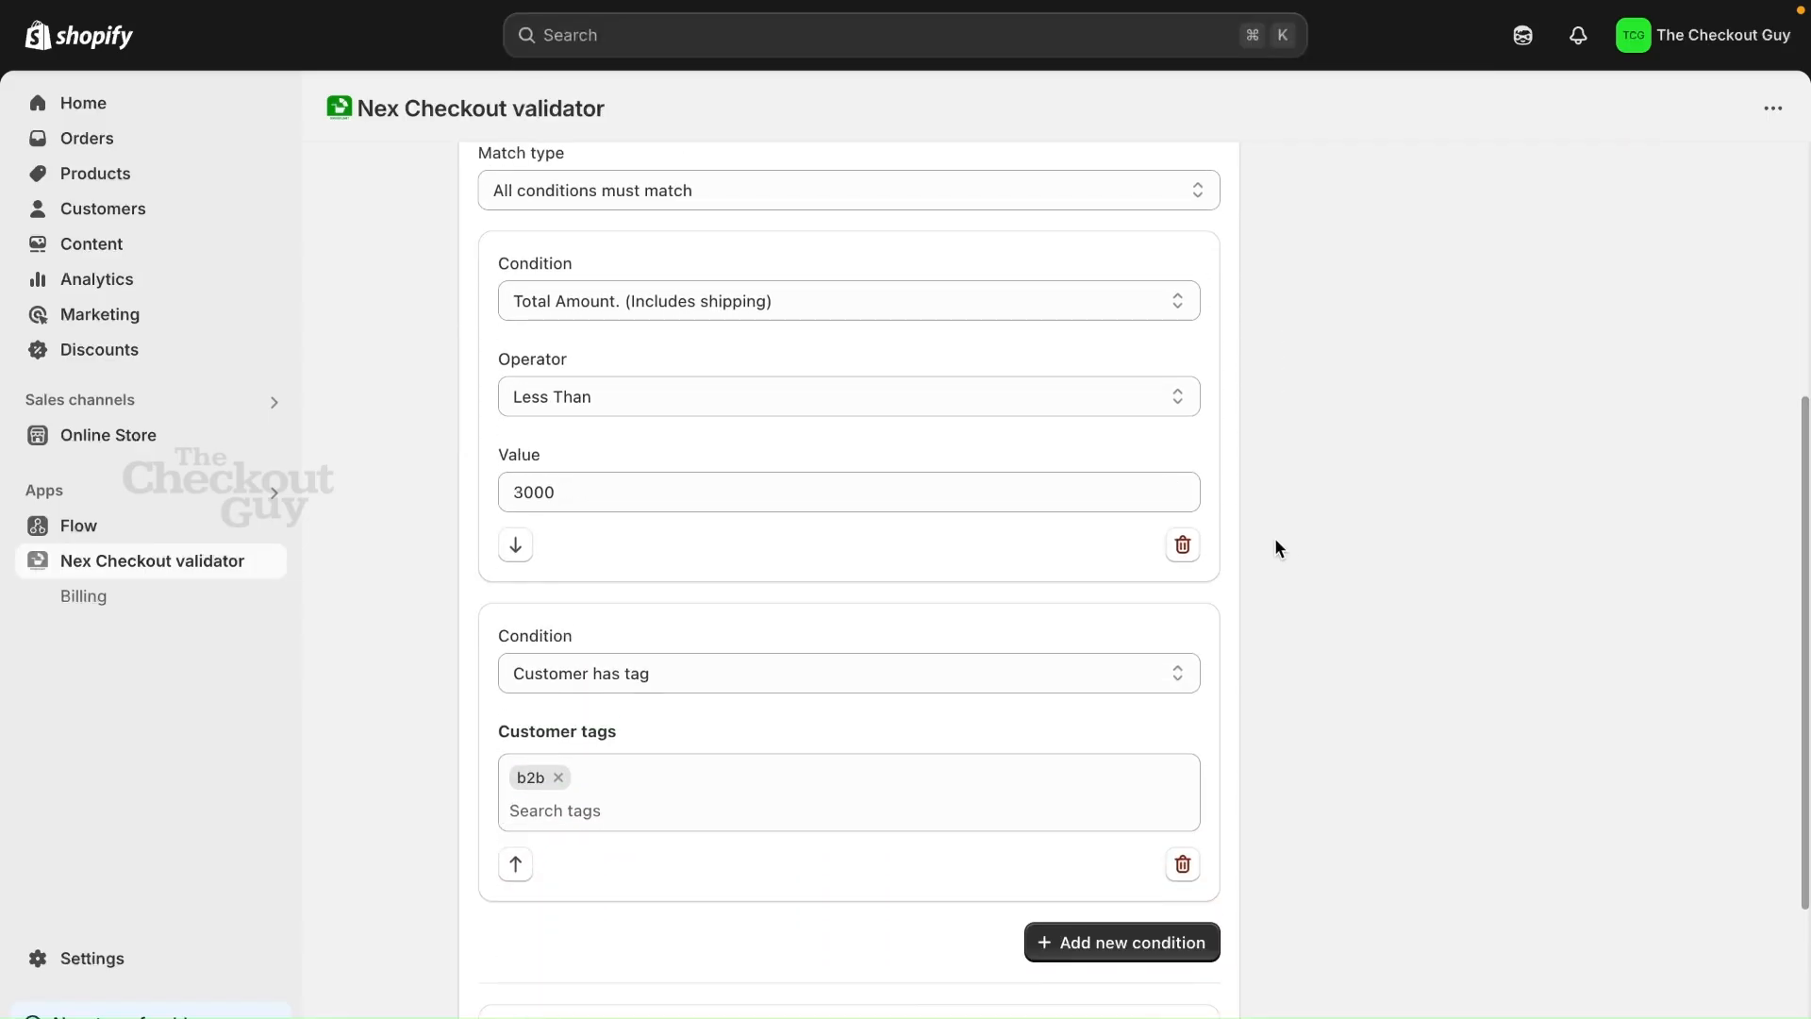
scroll(1215, 515, "down", 1)
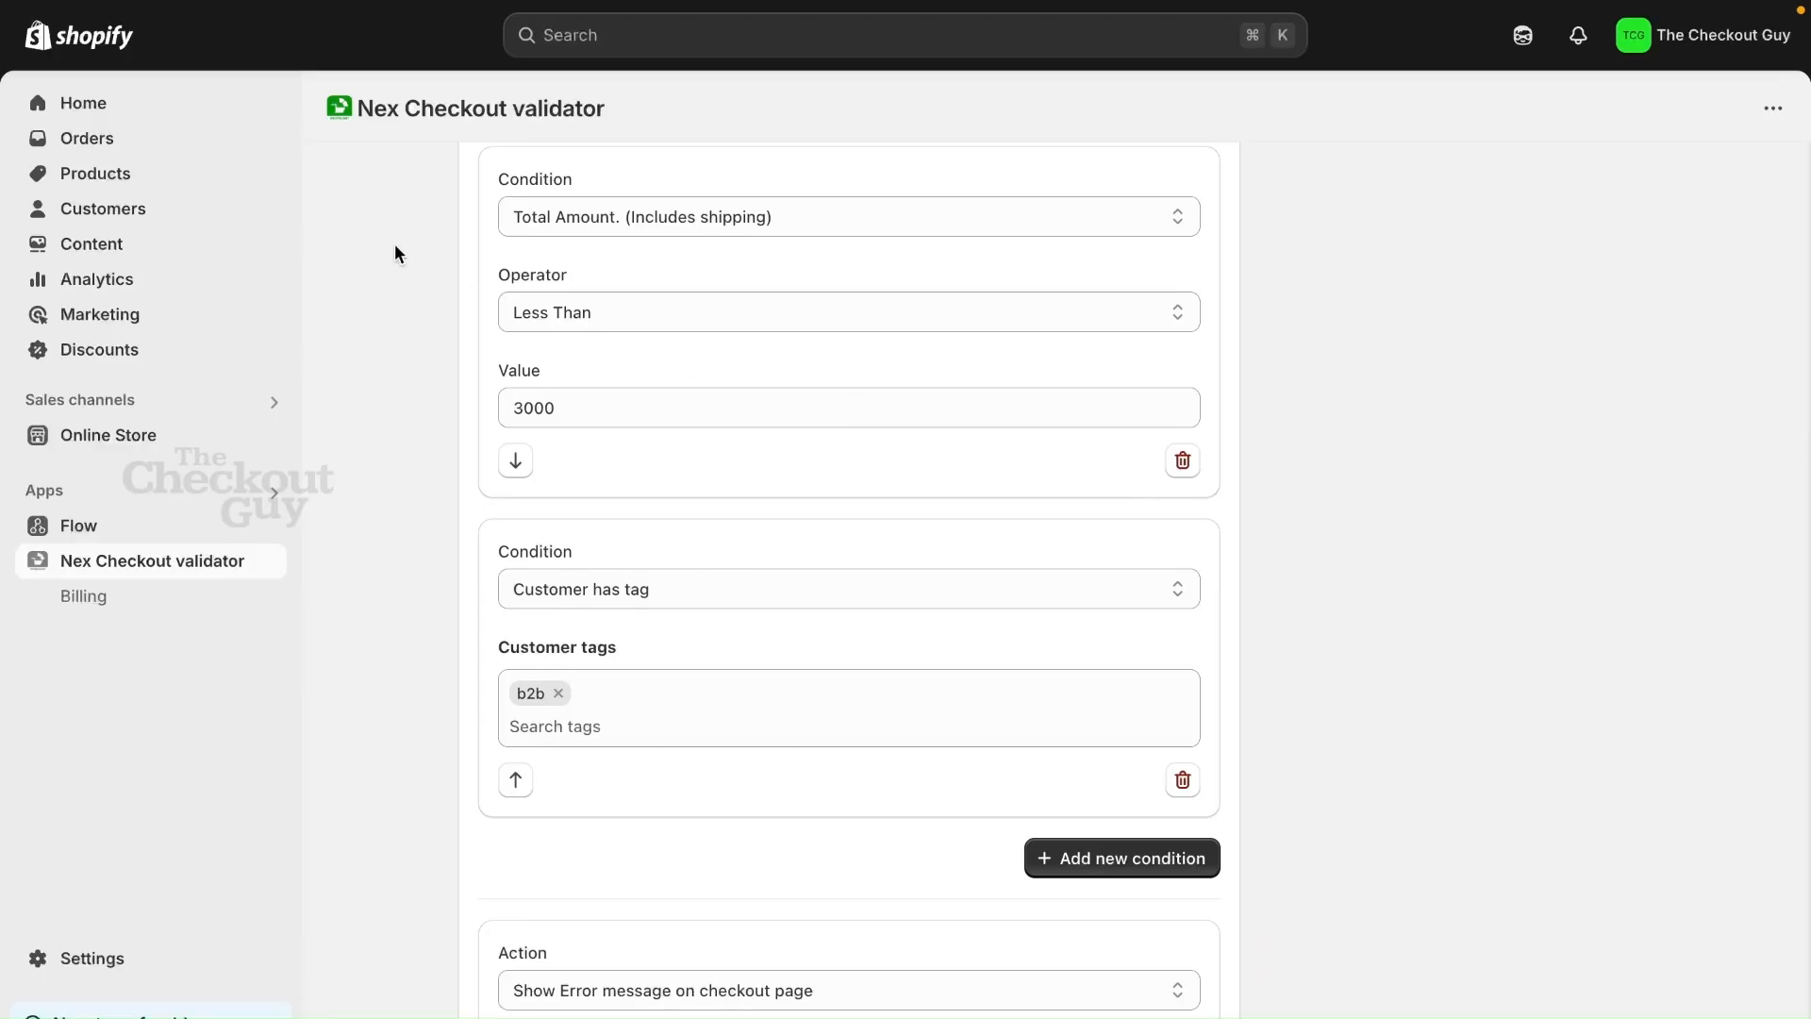
left_click(144, 202)
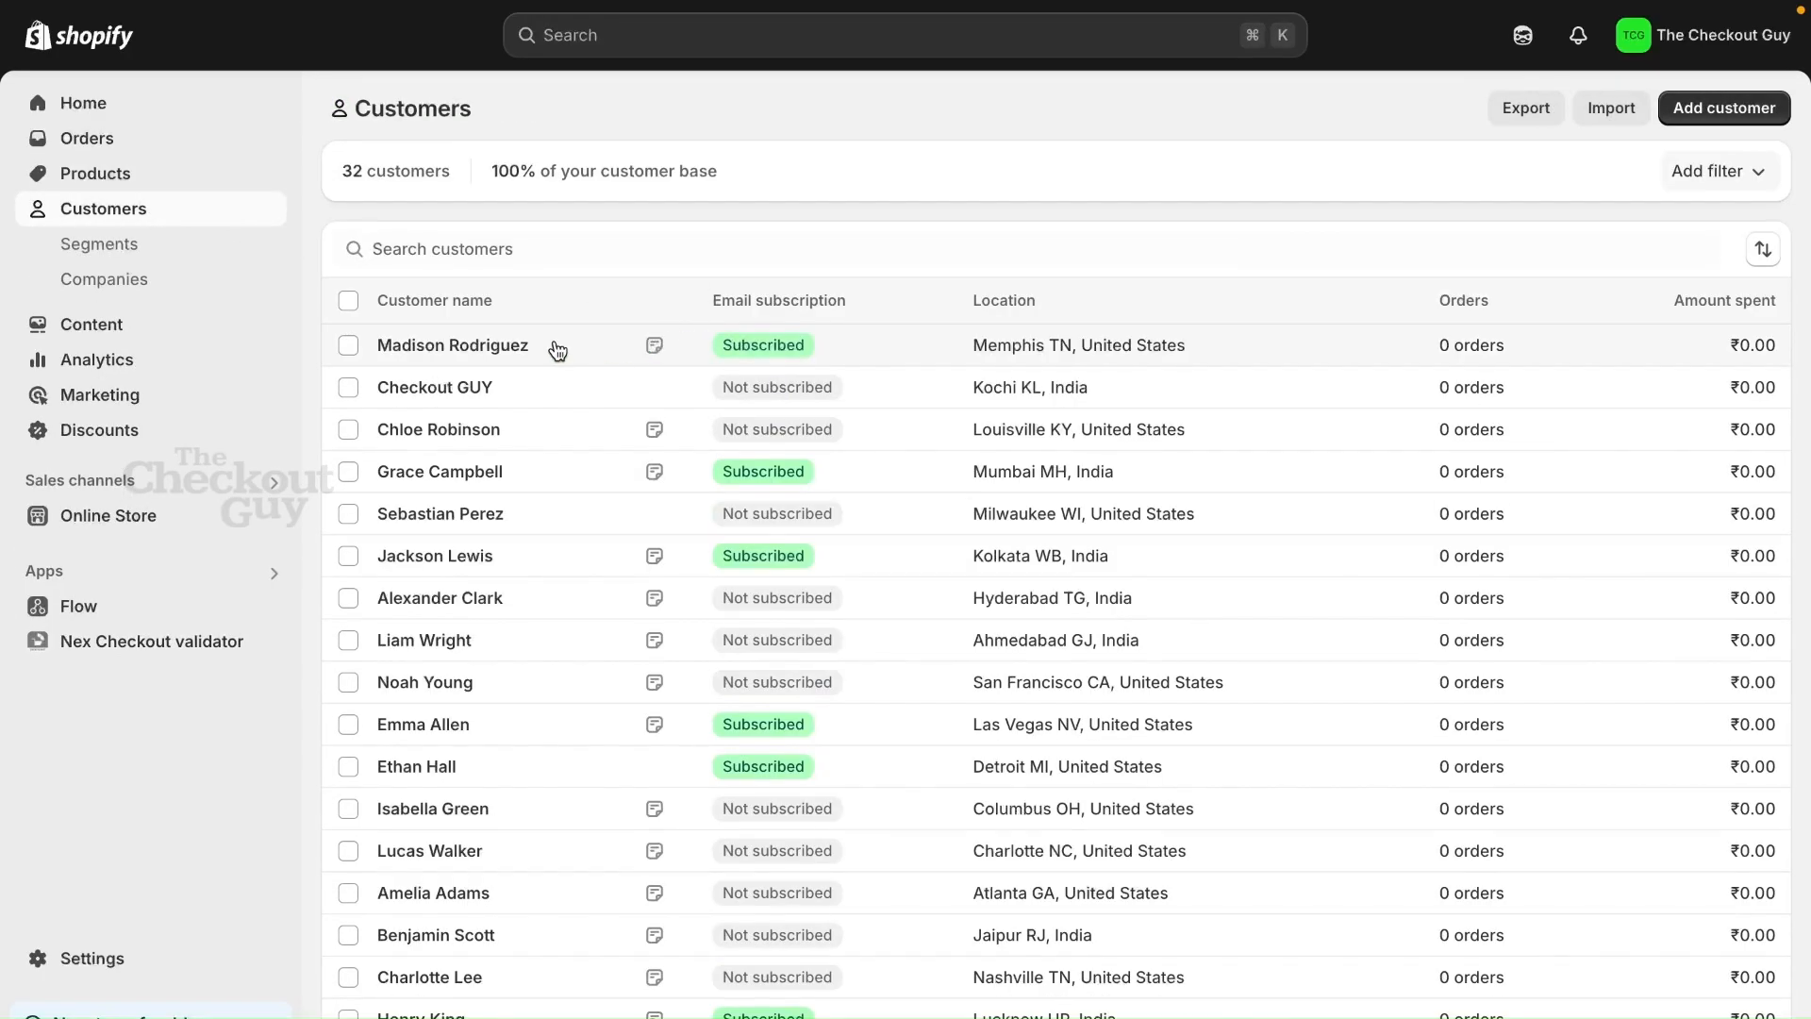
left_click(557, 347)
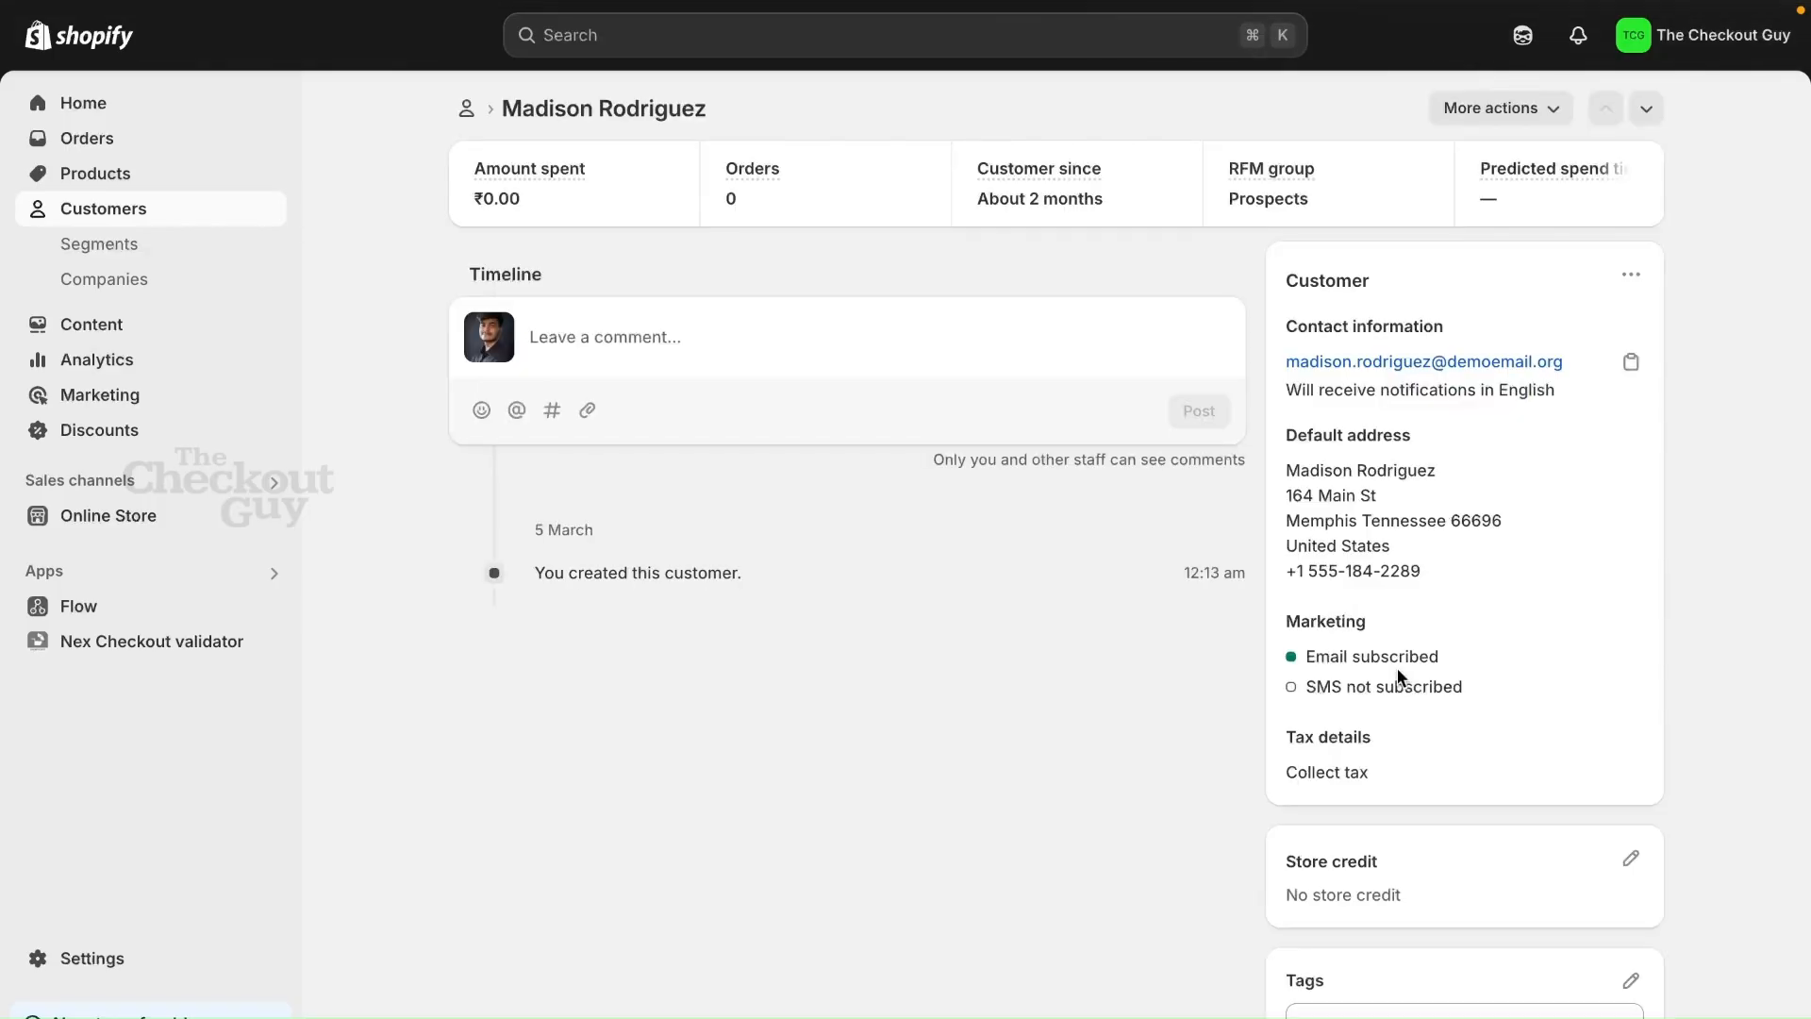
Add the tag "b2b" to the customer and save the record
scroll(1396, 668, "down", 2)
left_click(1358, 949)
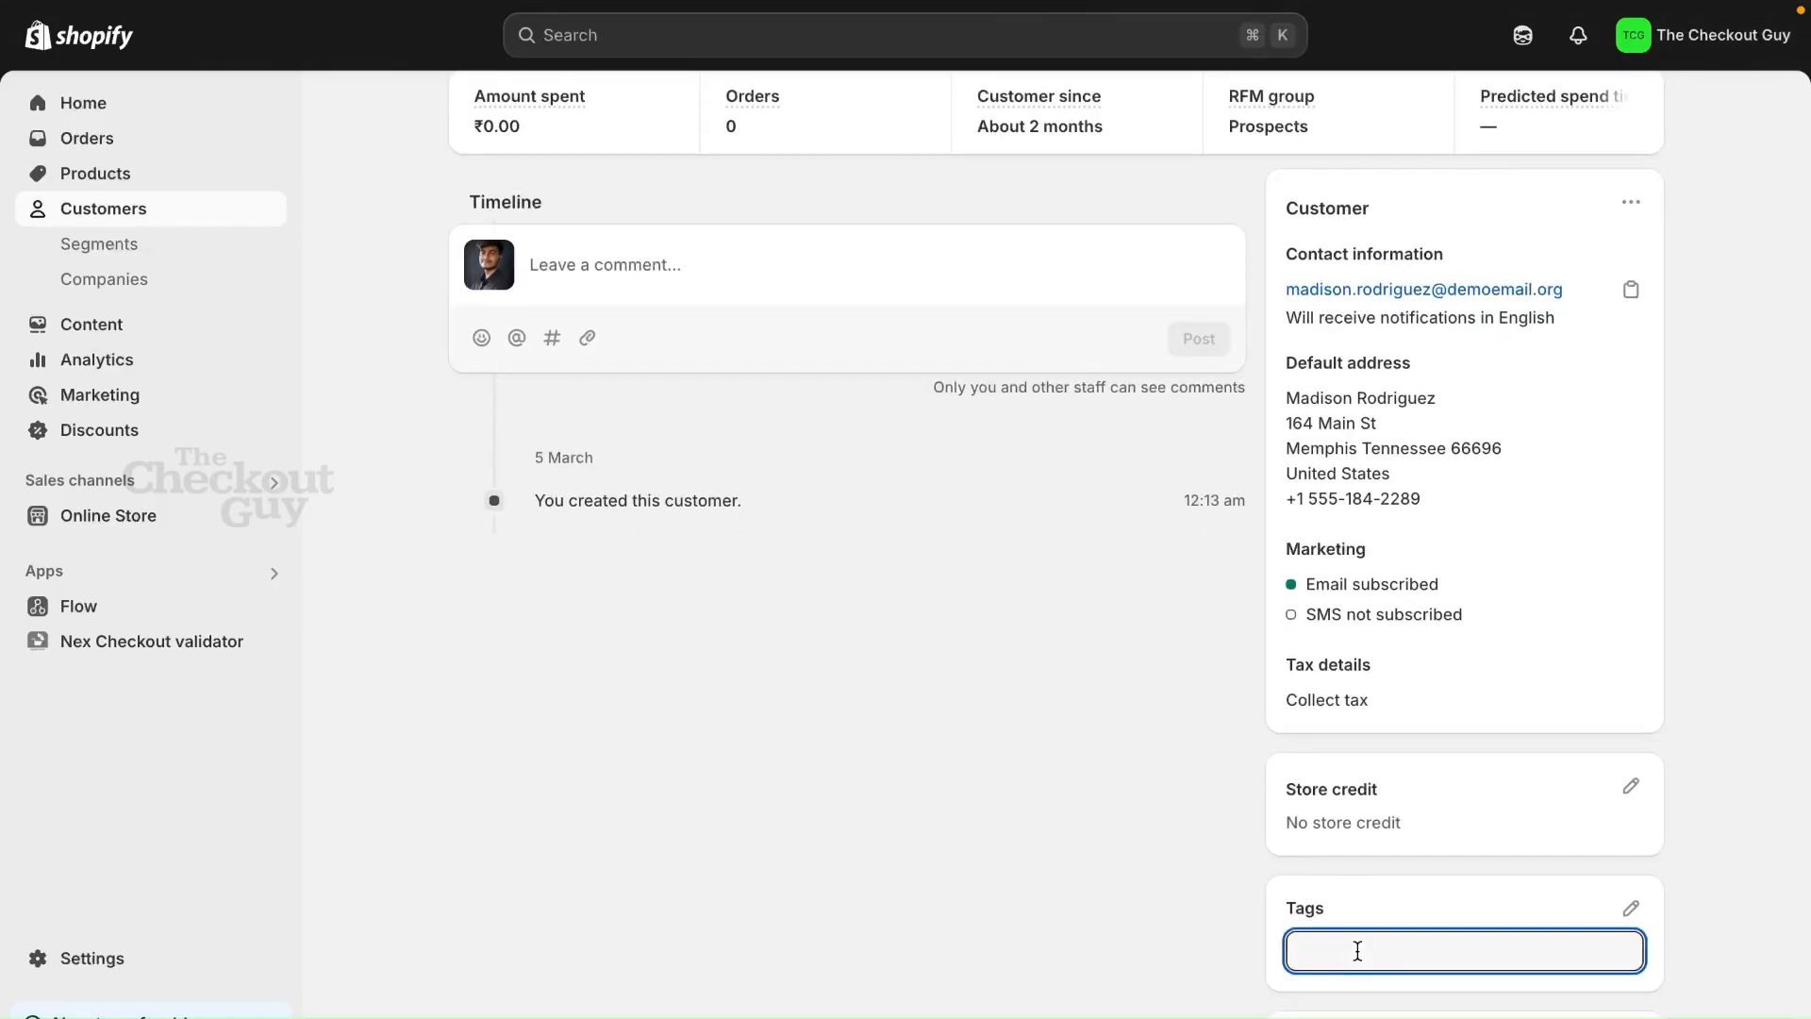
type("b2b")
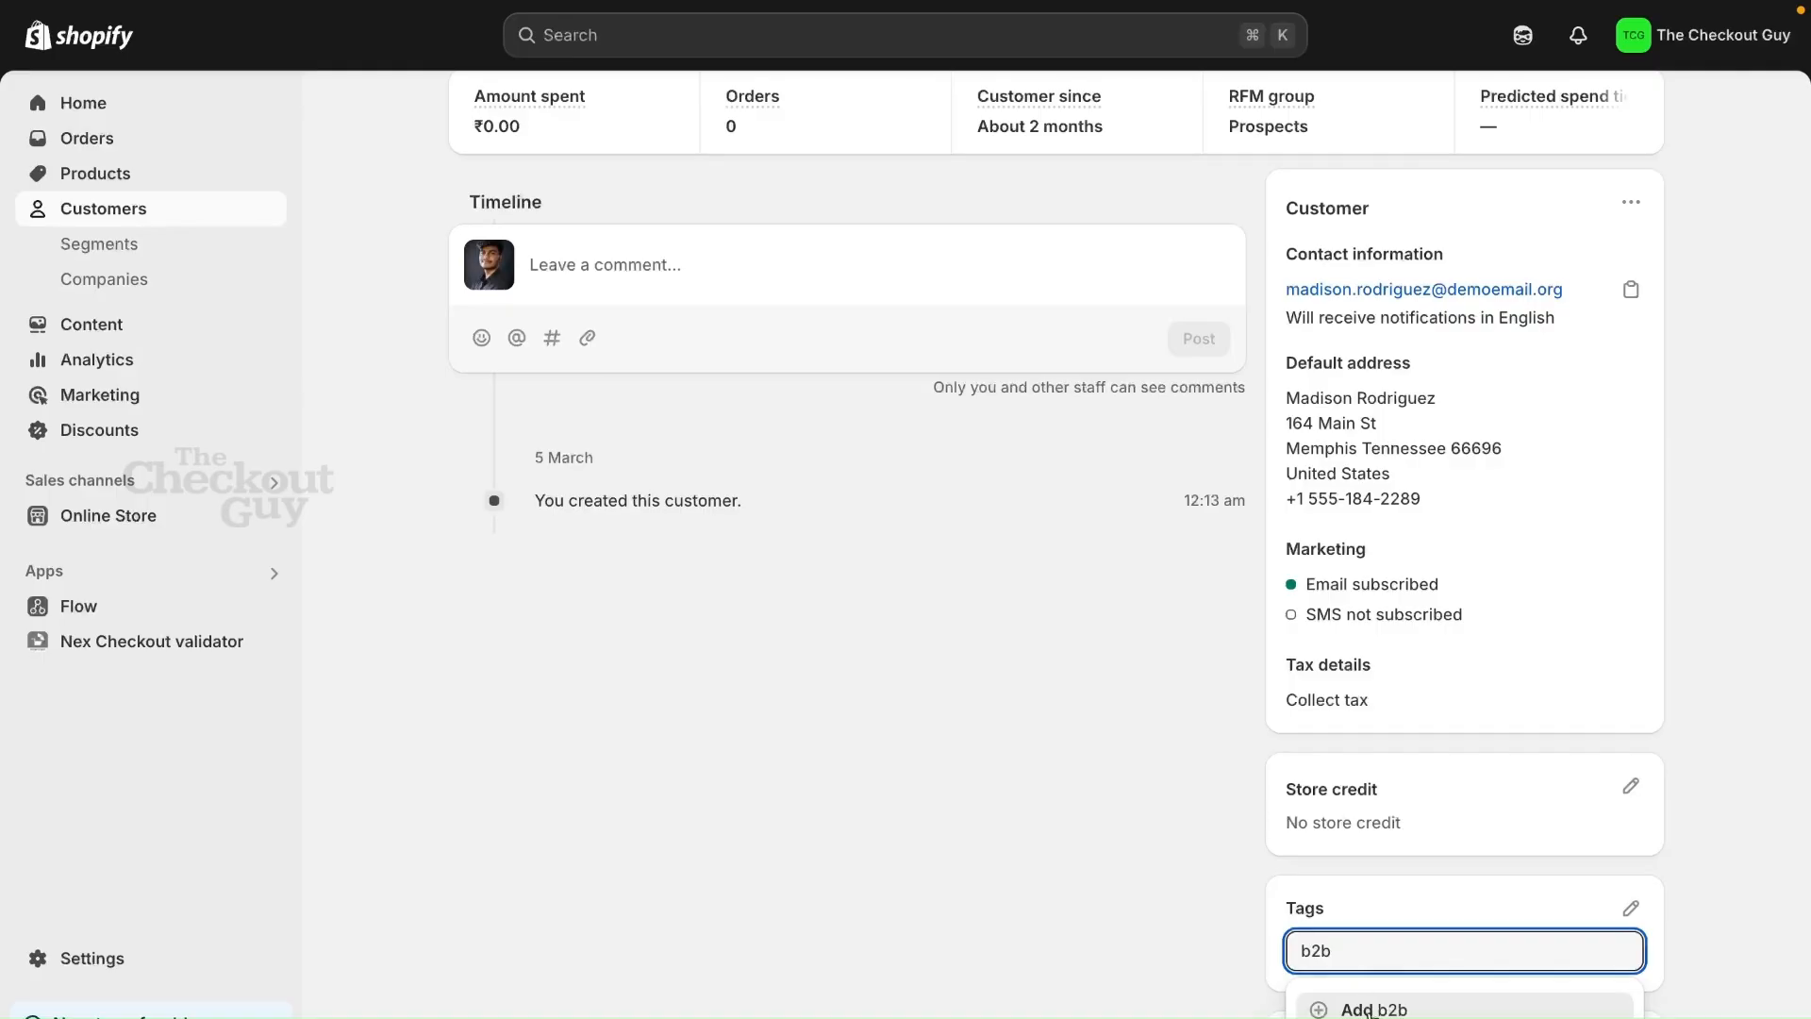
left_click(1400, 1010)
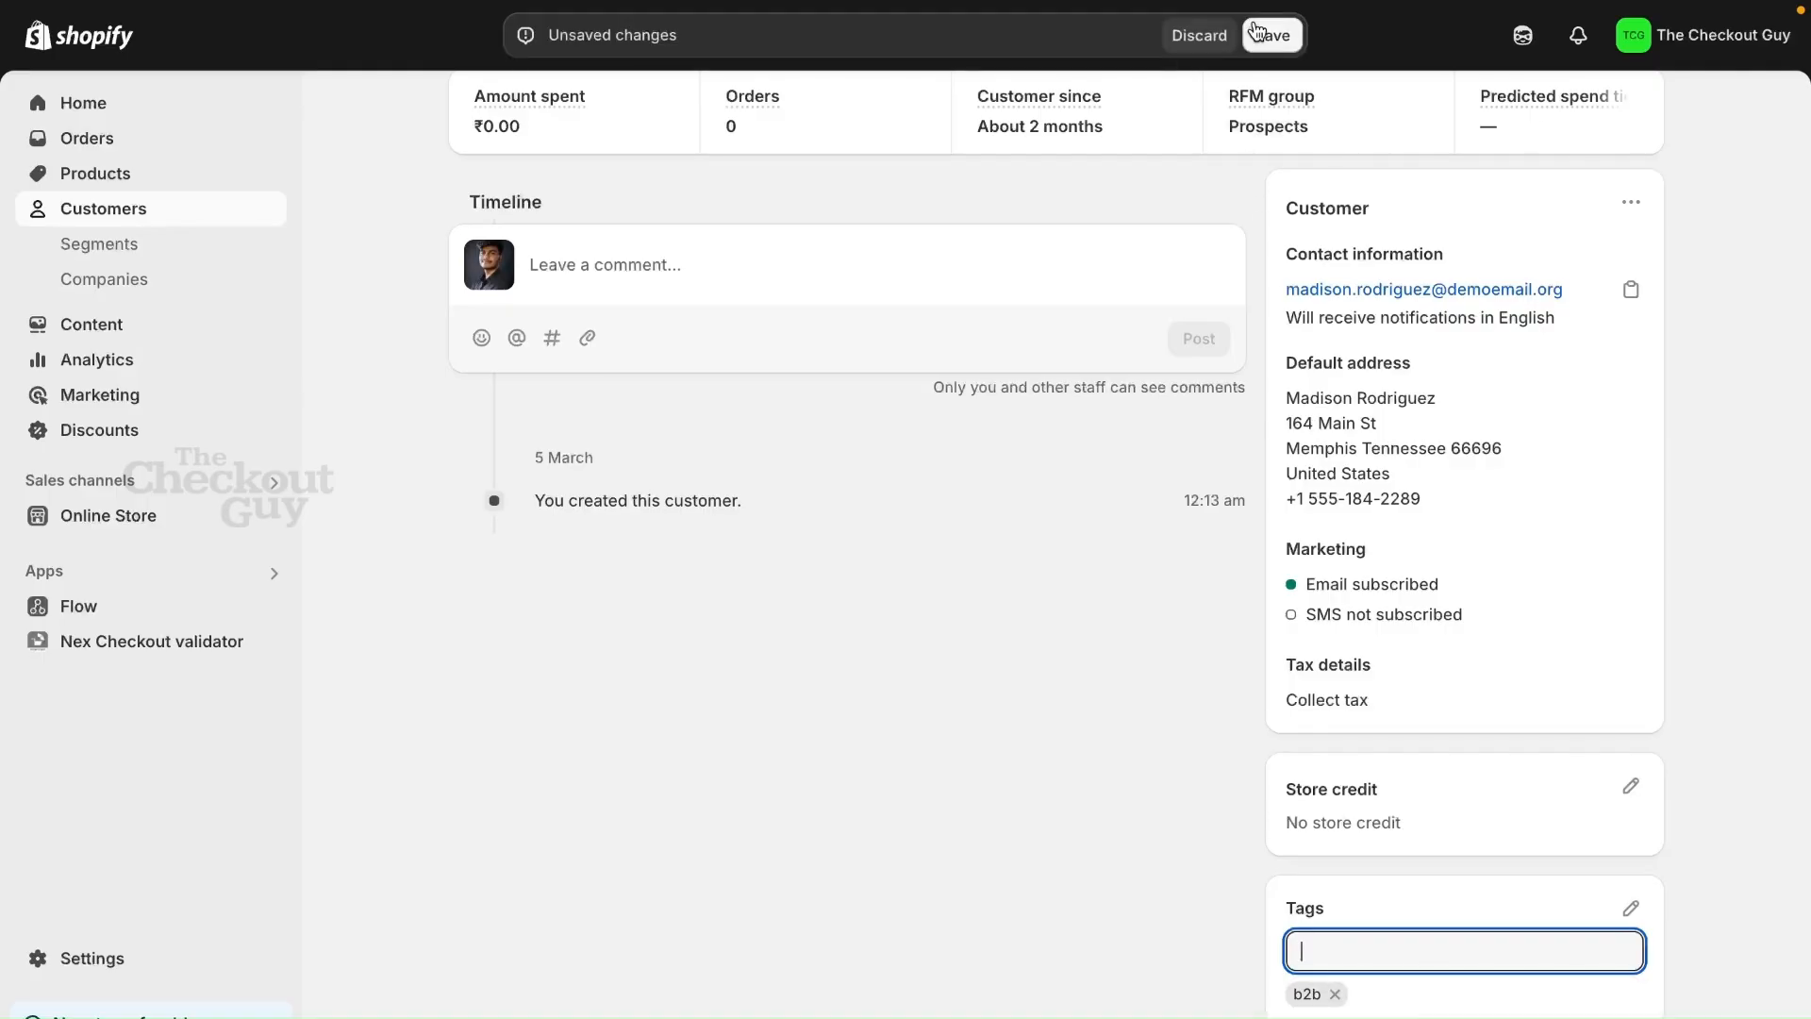
left_click(1261, 30)
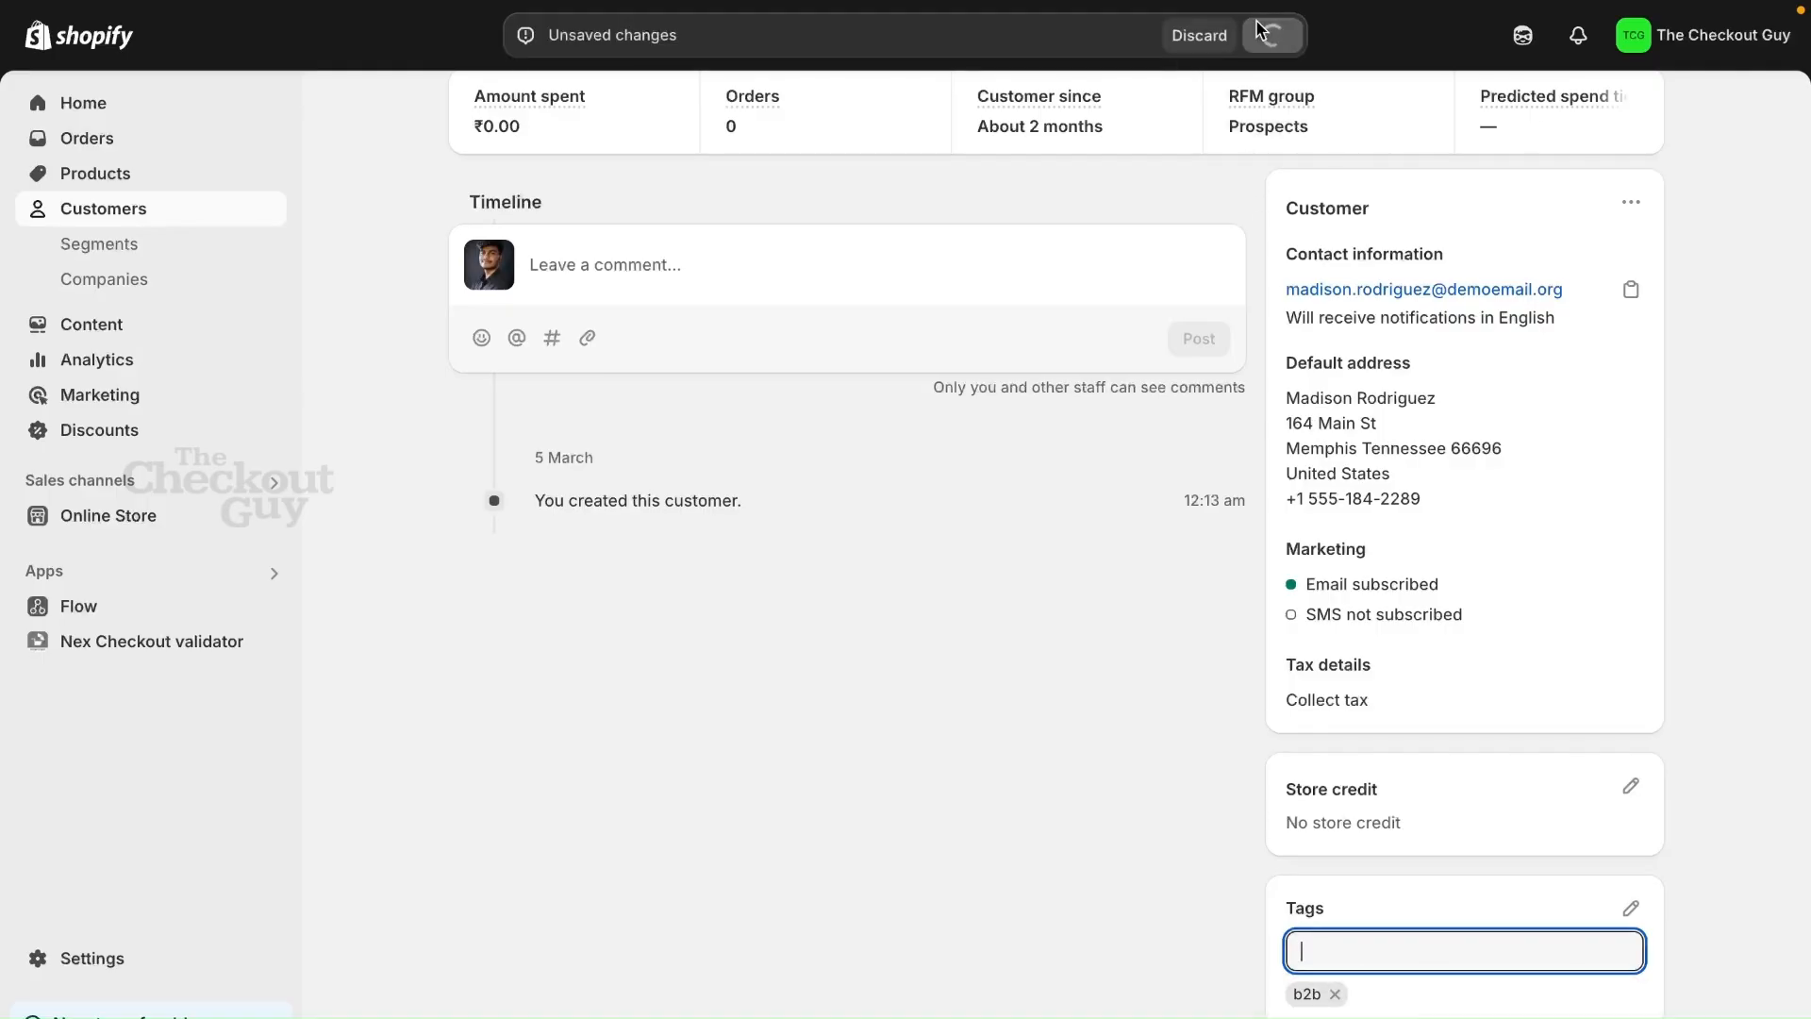
Copy the customer's e-mail address and proceed to checkout from the online store's cart
left_click(1629, 292)
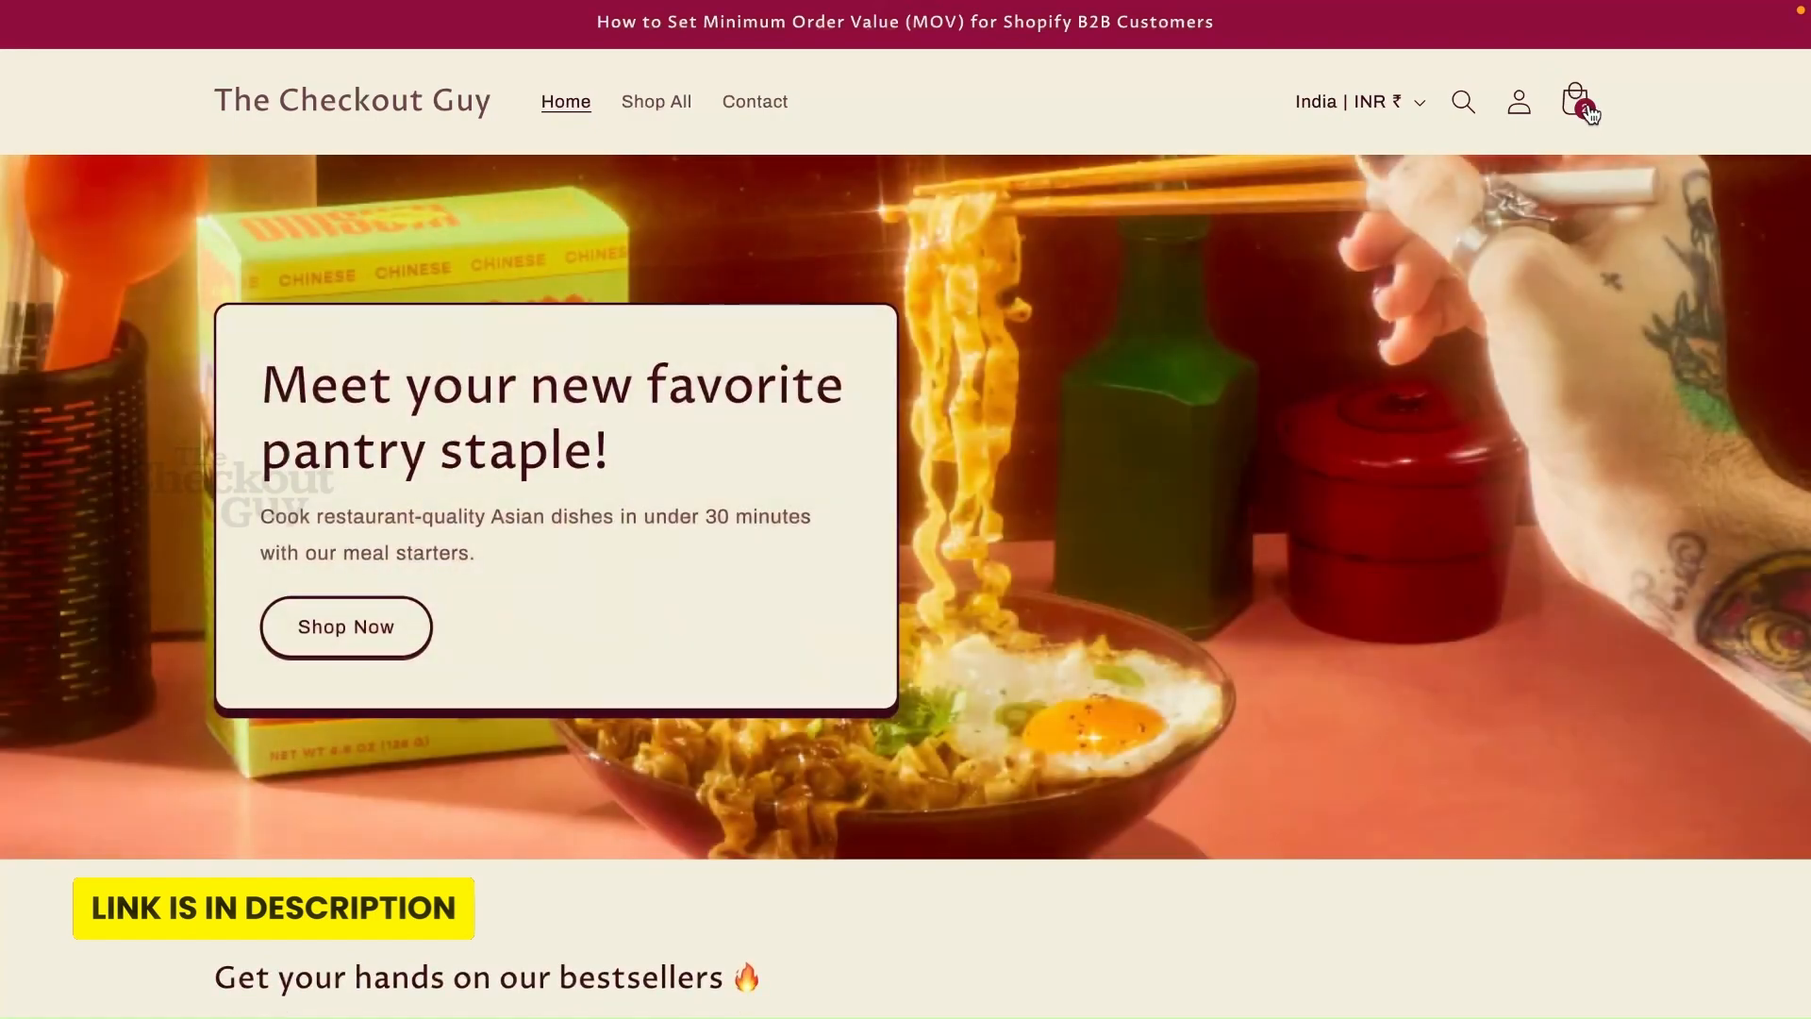
left_click(1588, 110)
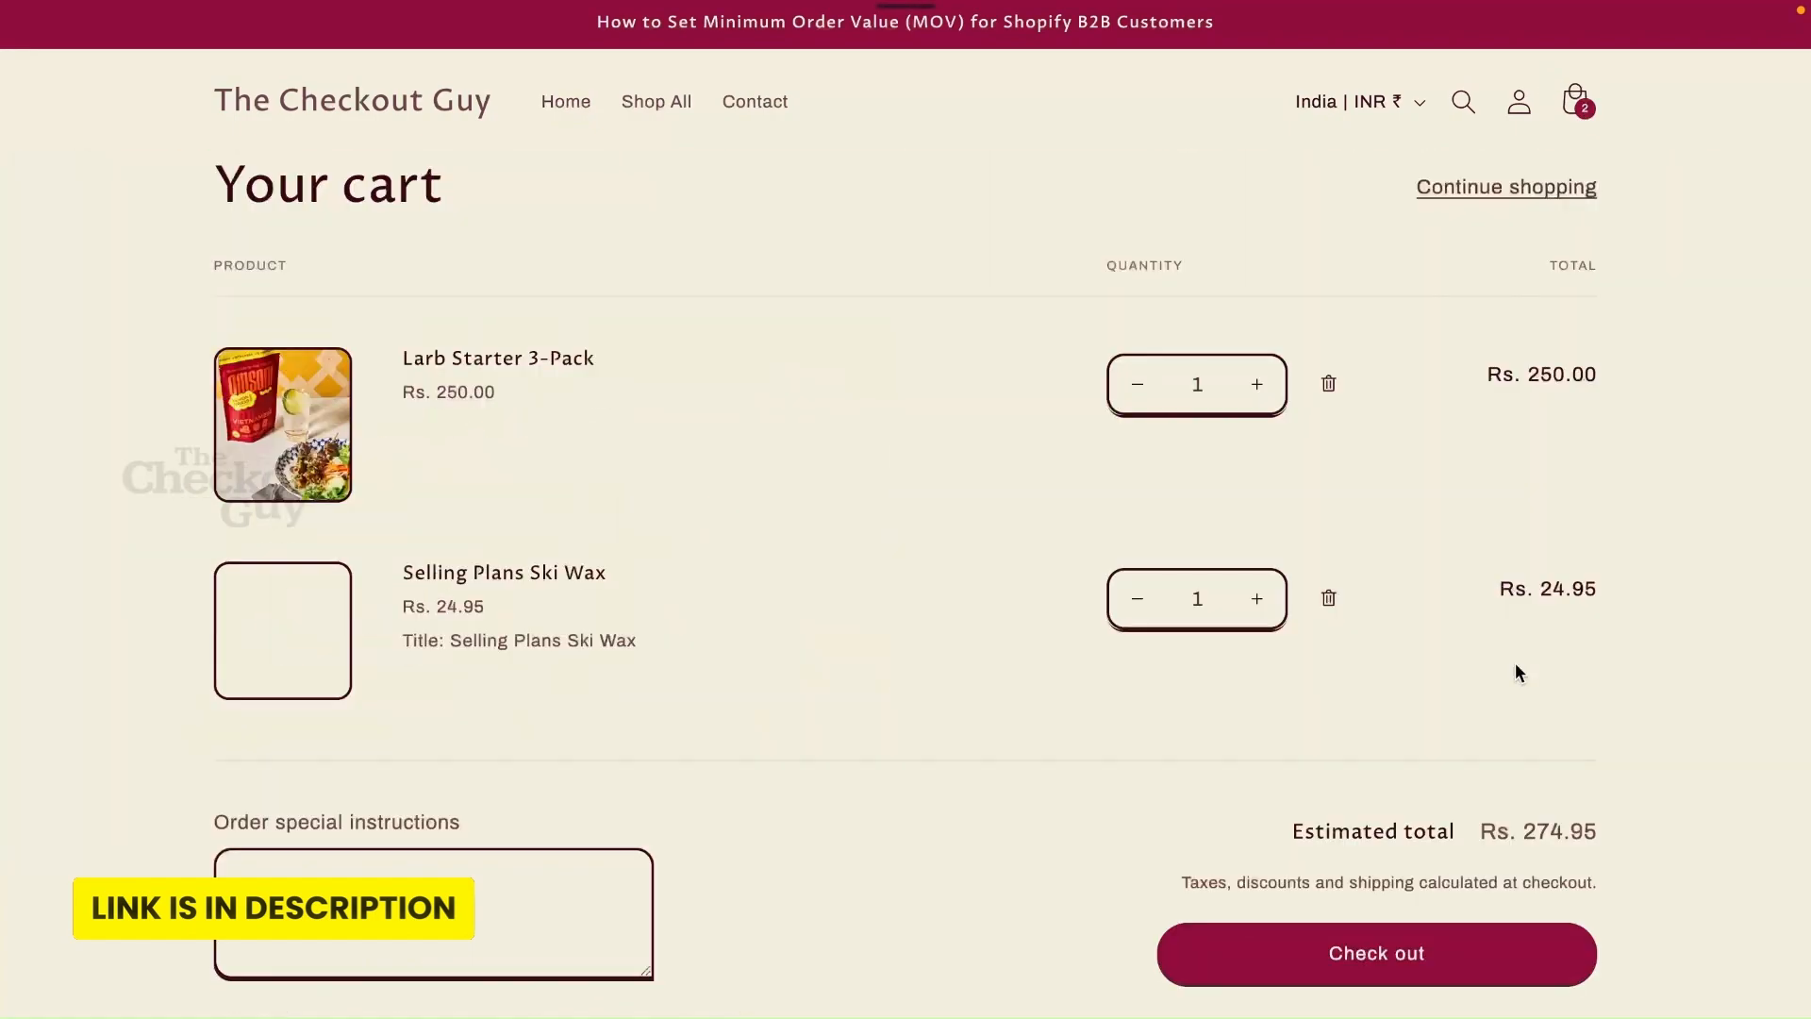
left_click(1393, 933)
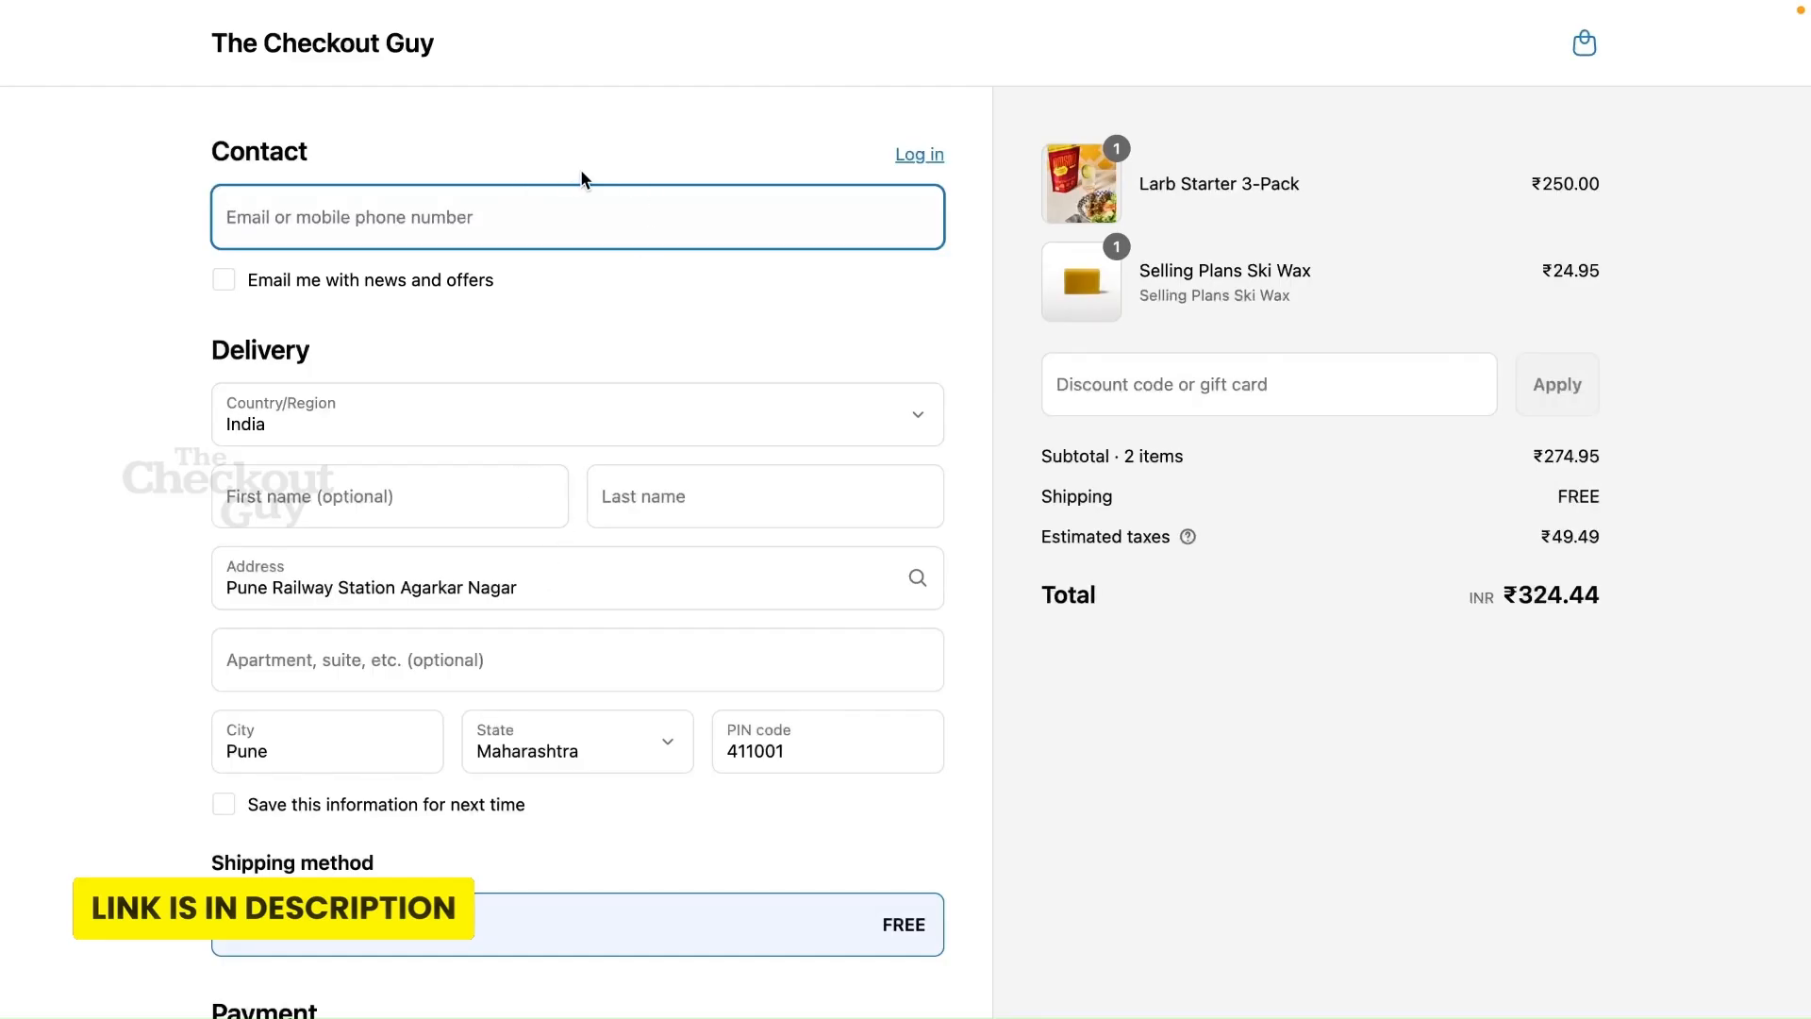
Enter the b2b-tagged customer's copied e-mail as the checkout contact and highlight the validation message
key("super+v")
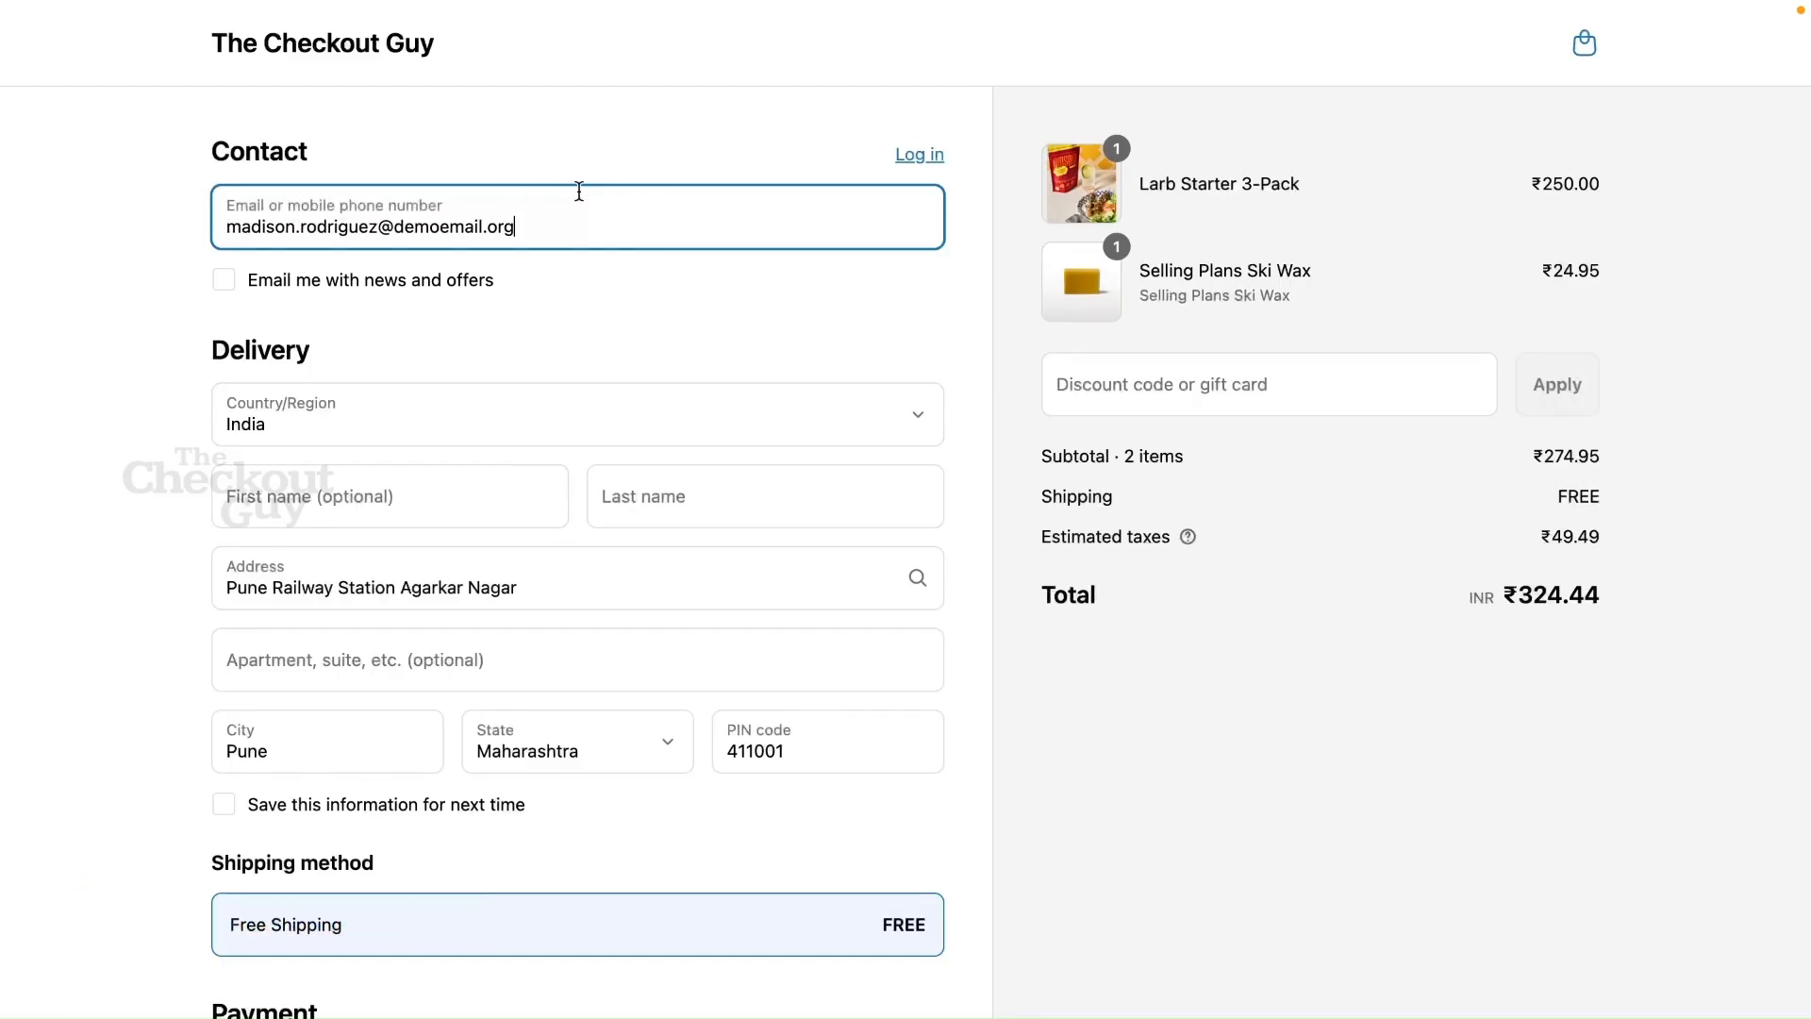
left_click(572, 303)
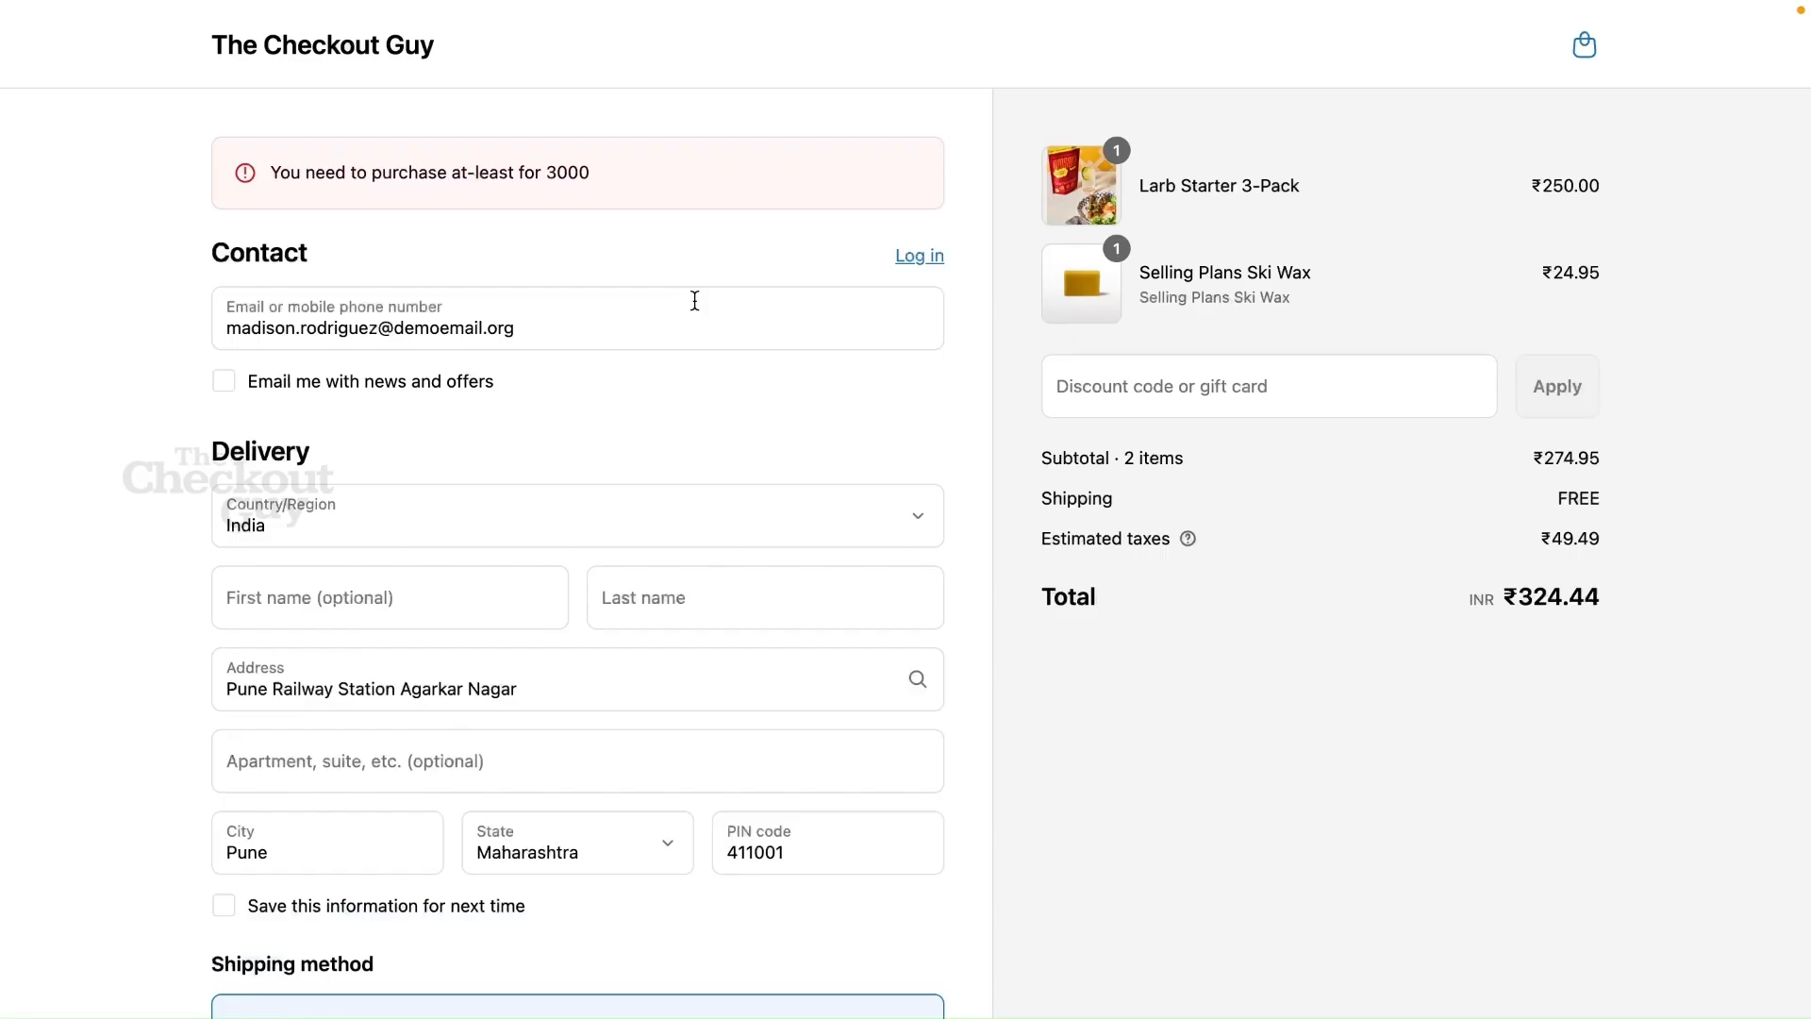
triple_click(477, 174)
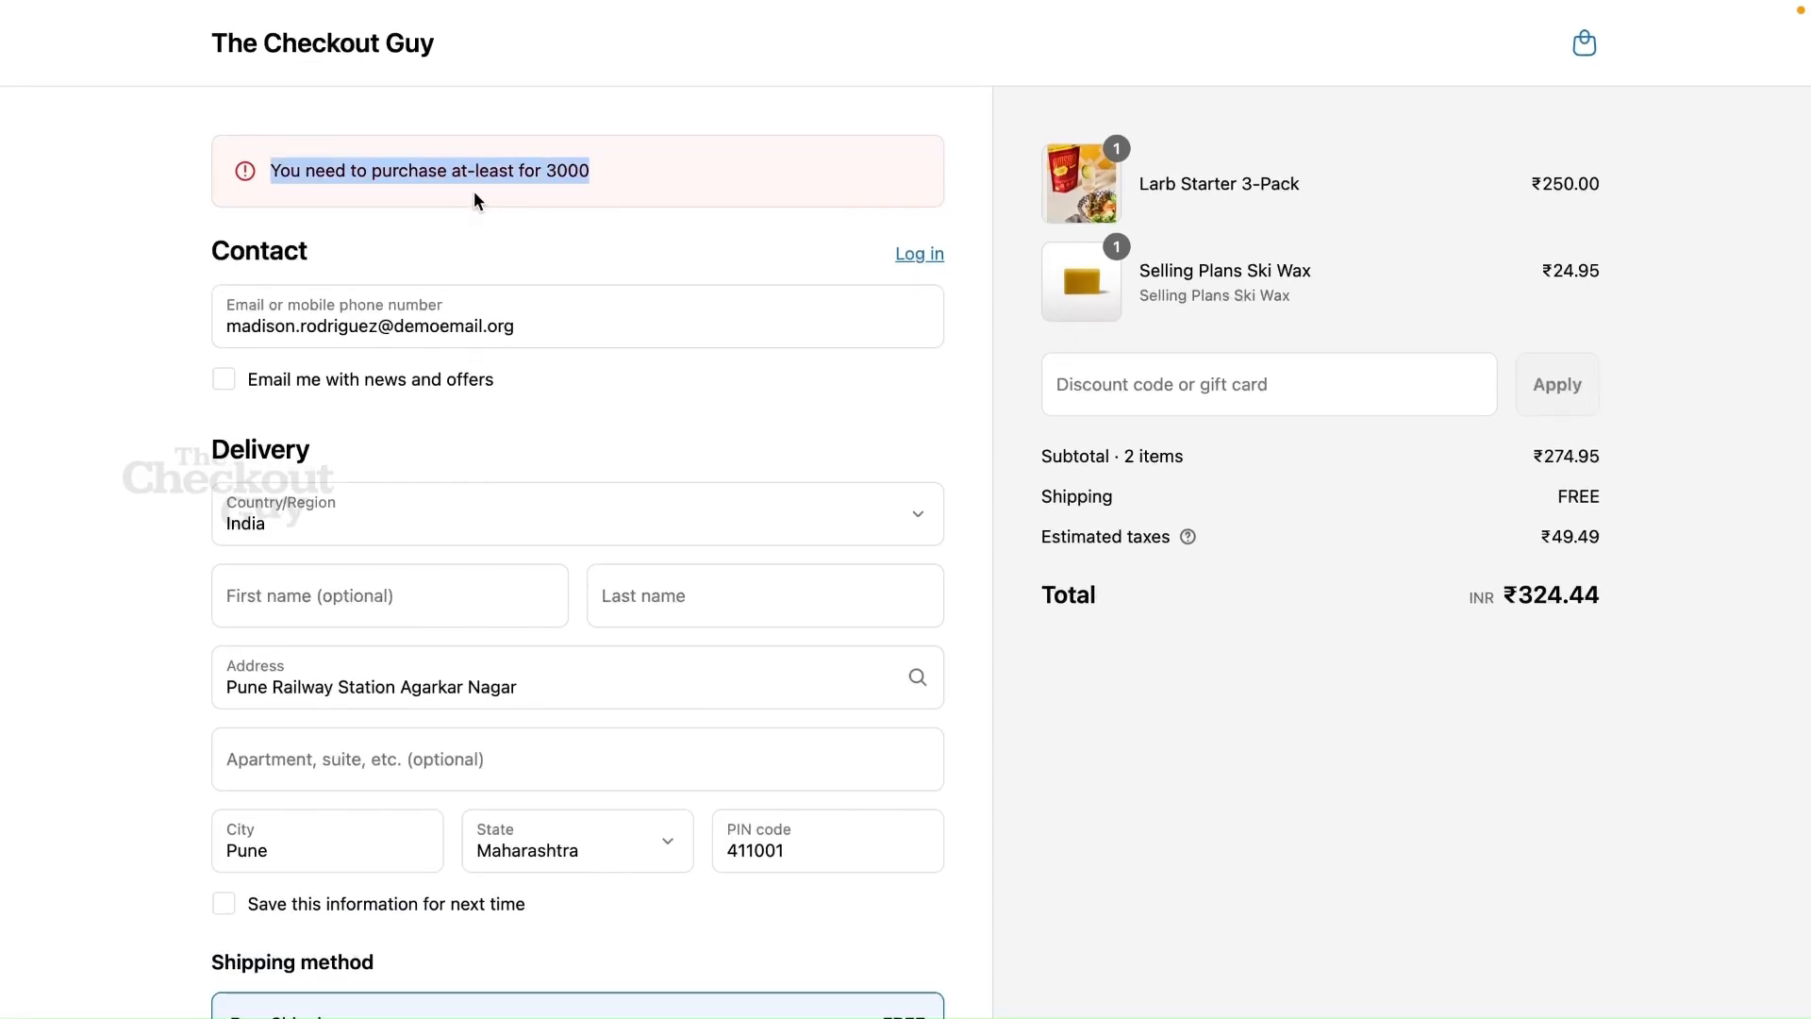
triple_click(446, 169)
Replace the checkout contact with another customer's saved autofill details and correct the delivery address's postal code
left_click(526, 321)
triple_click(526, 322)
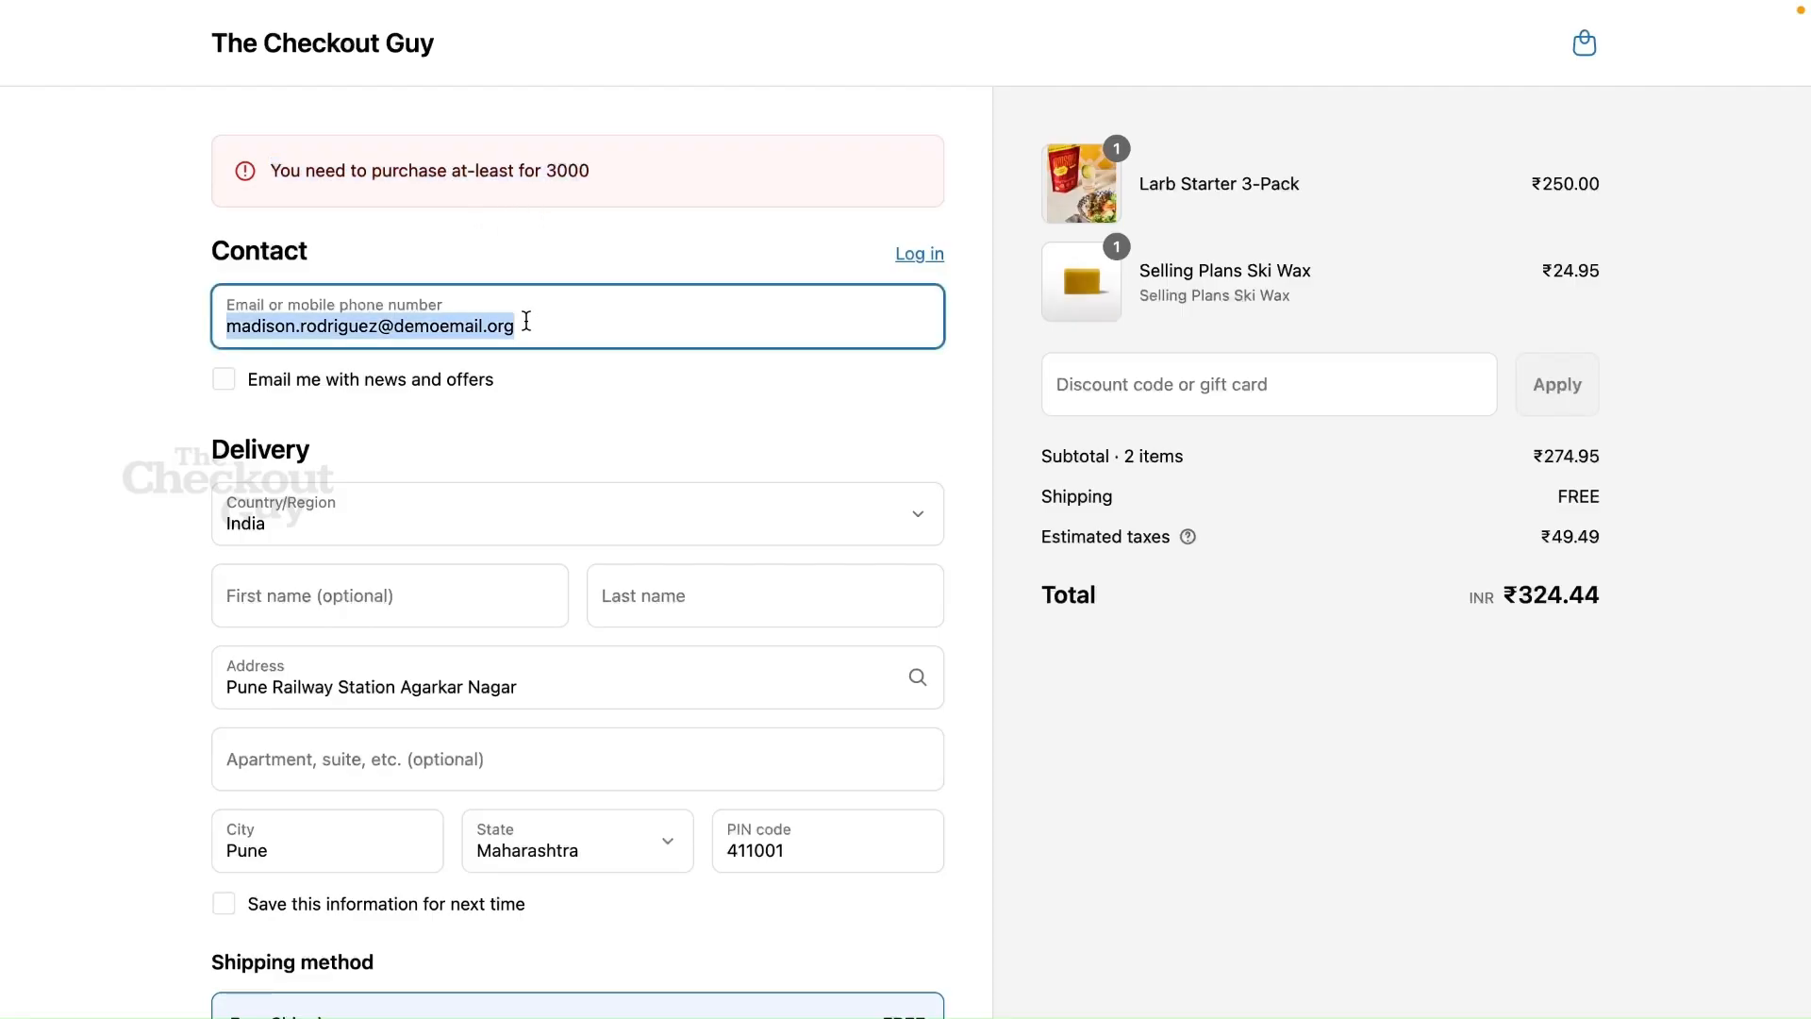
type("chec")
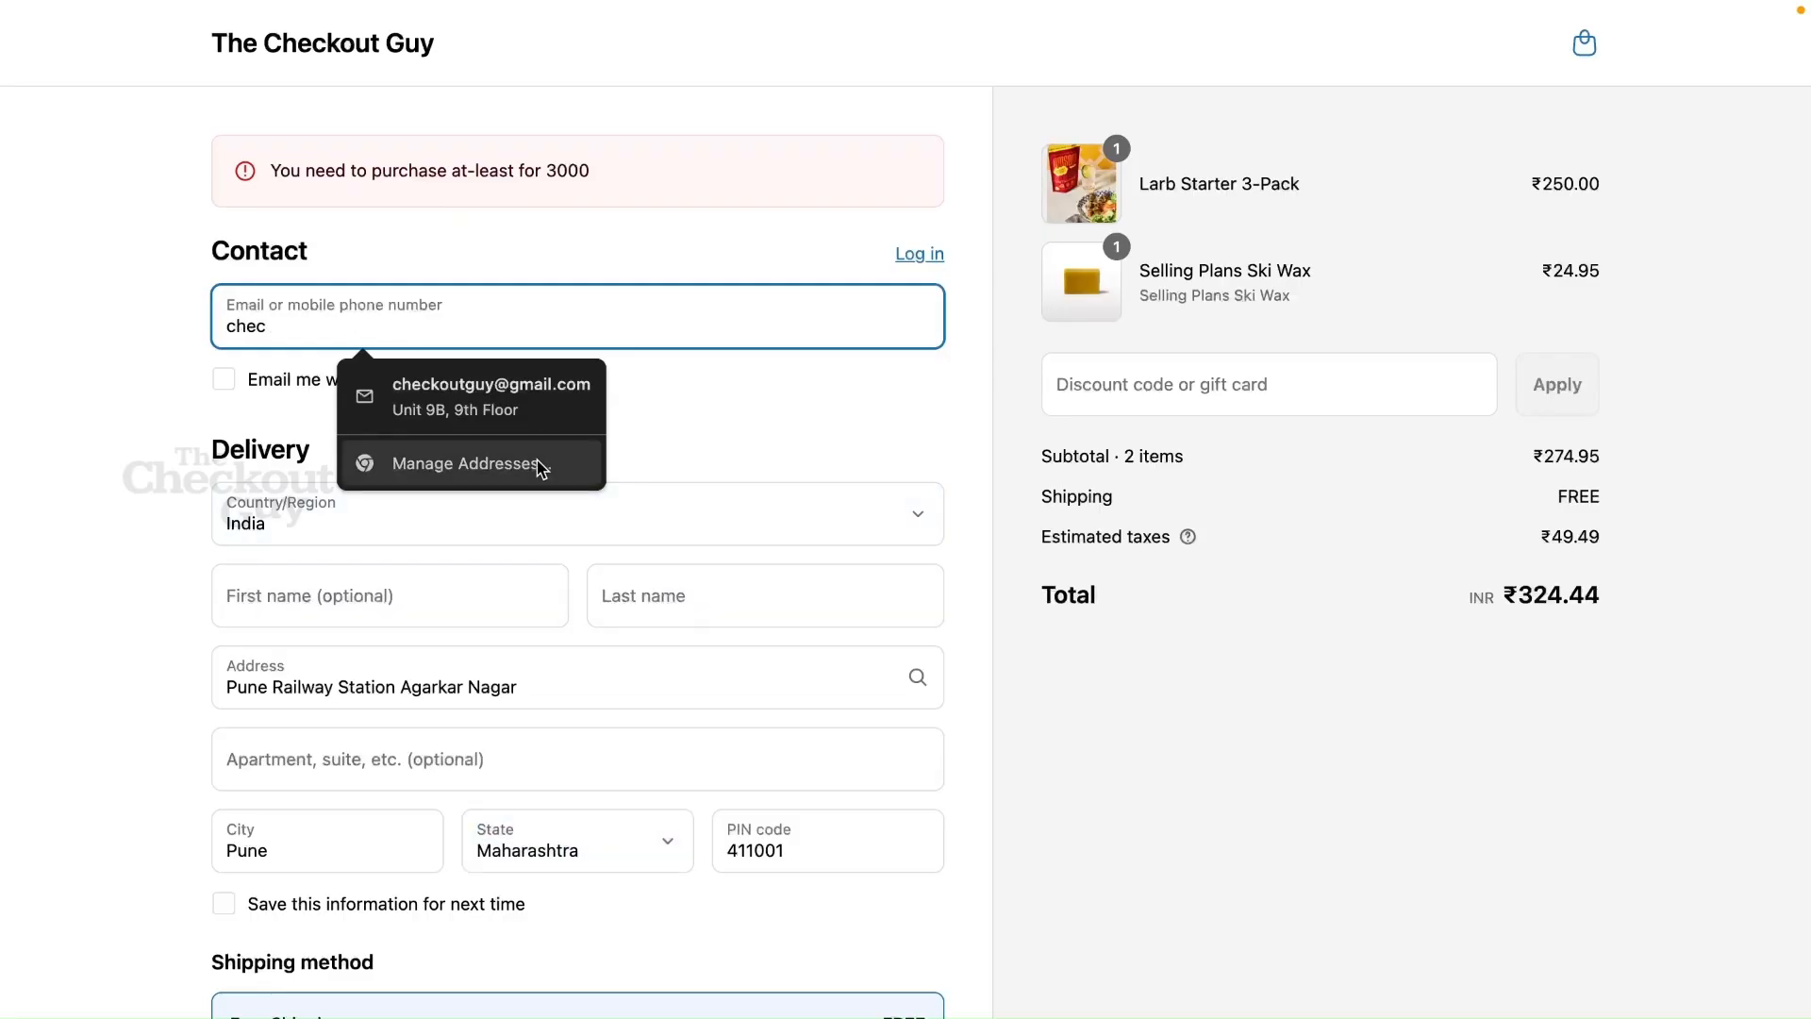
left_click(525, 407)
left_click(526, 407)
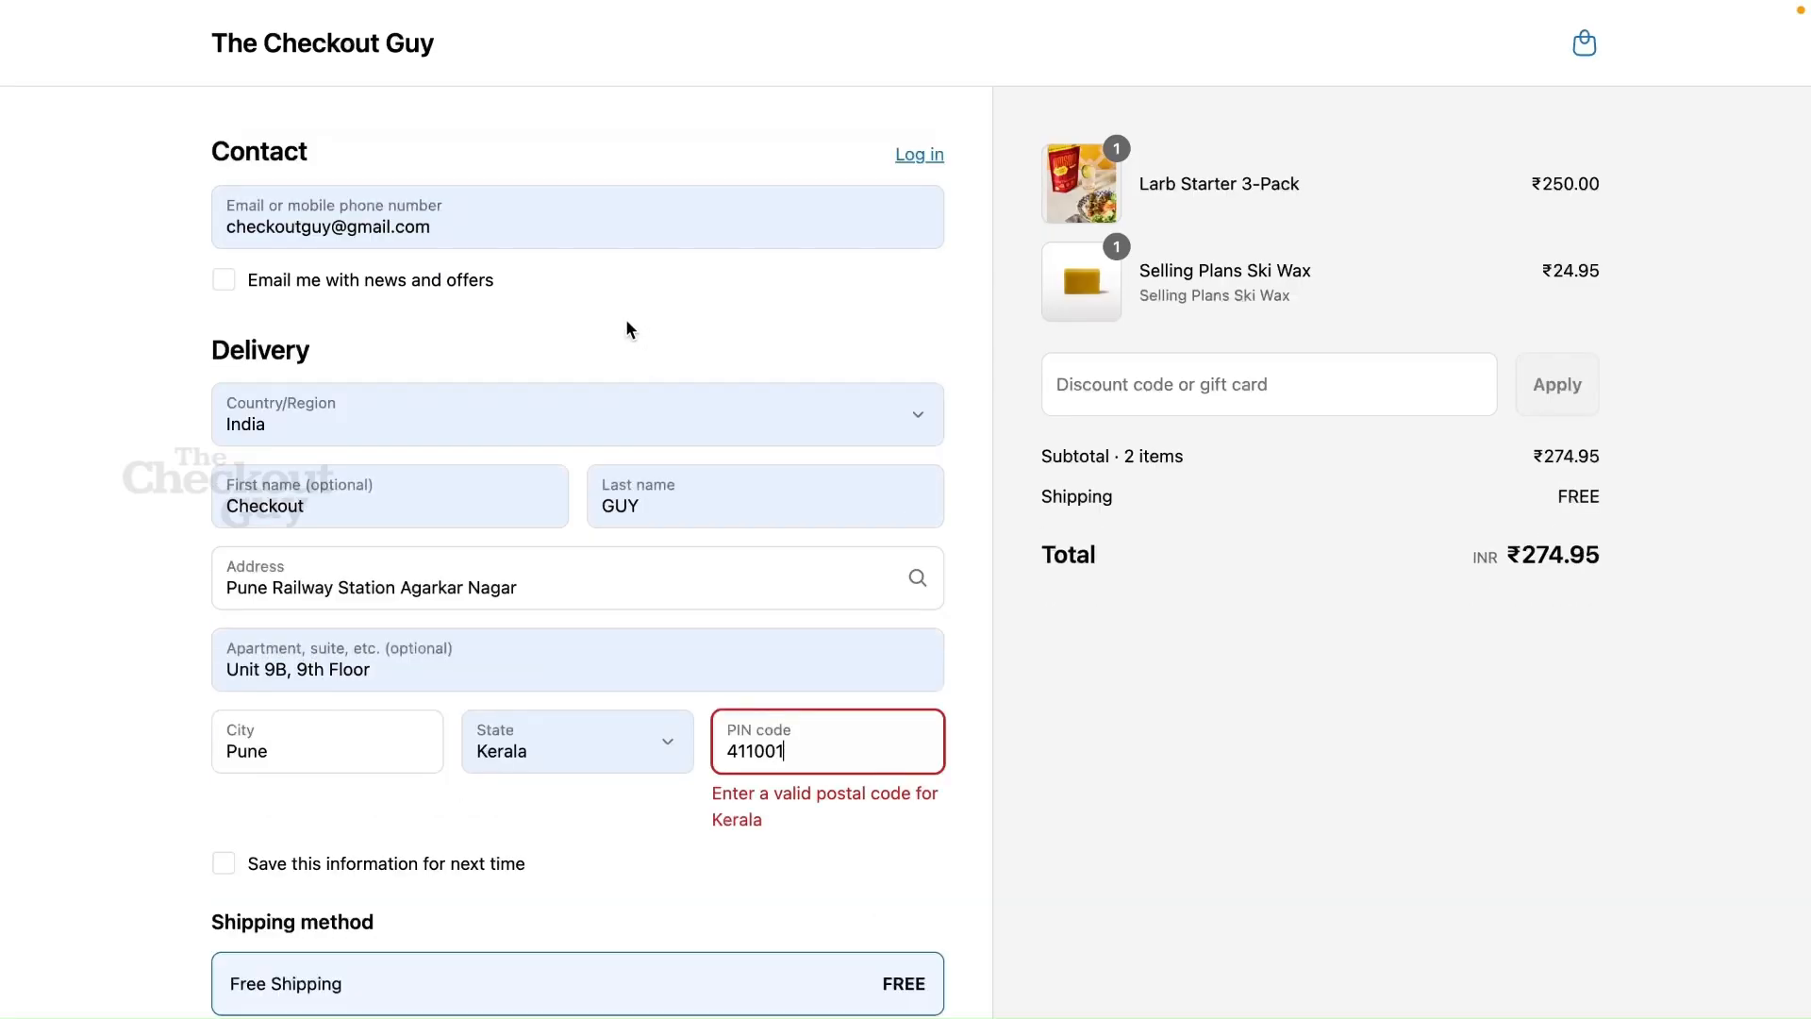
double_click(776, 752)
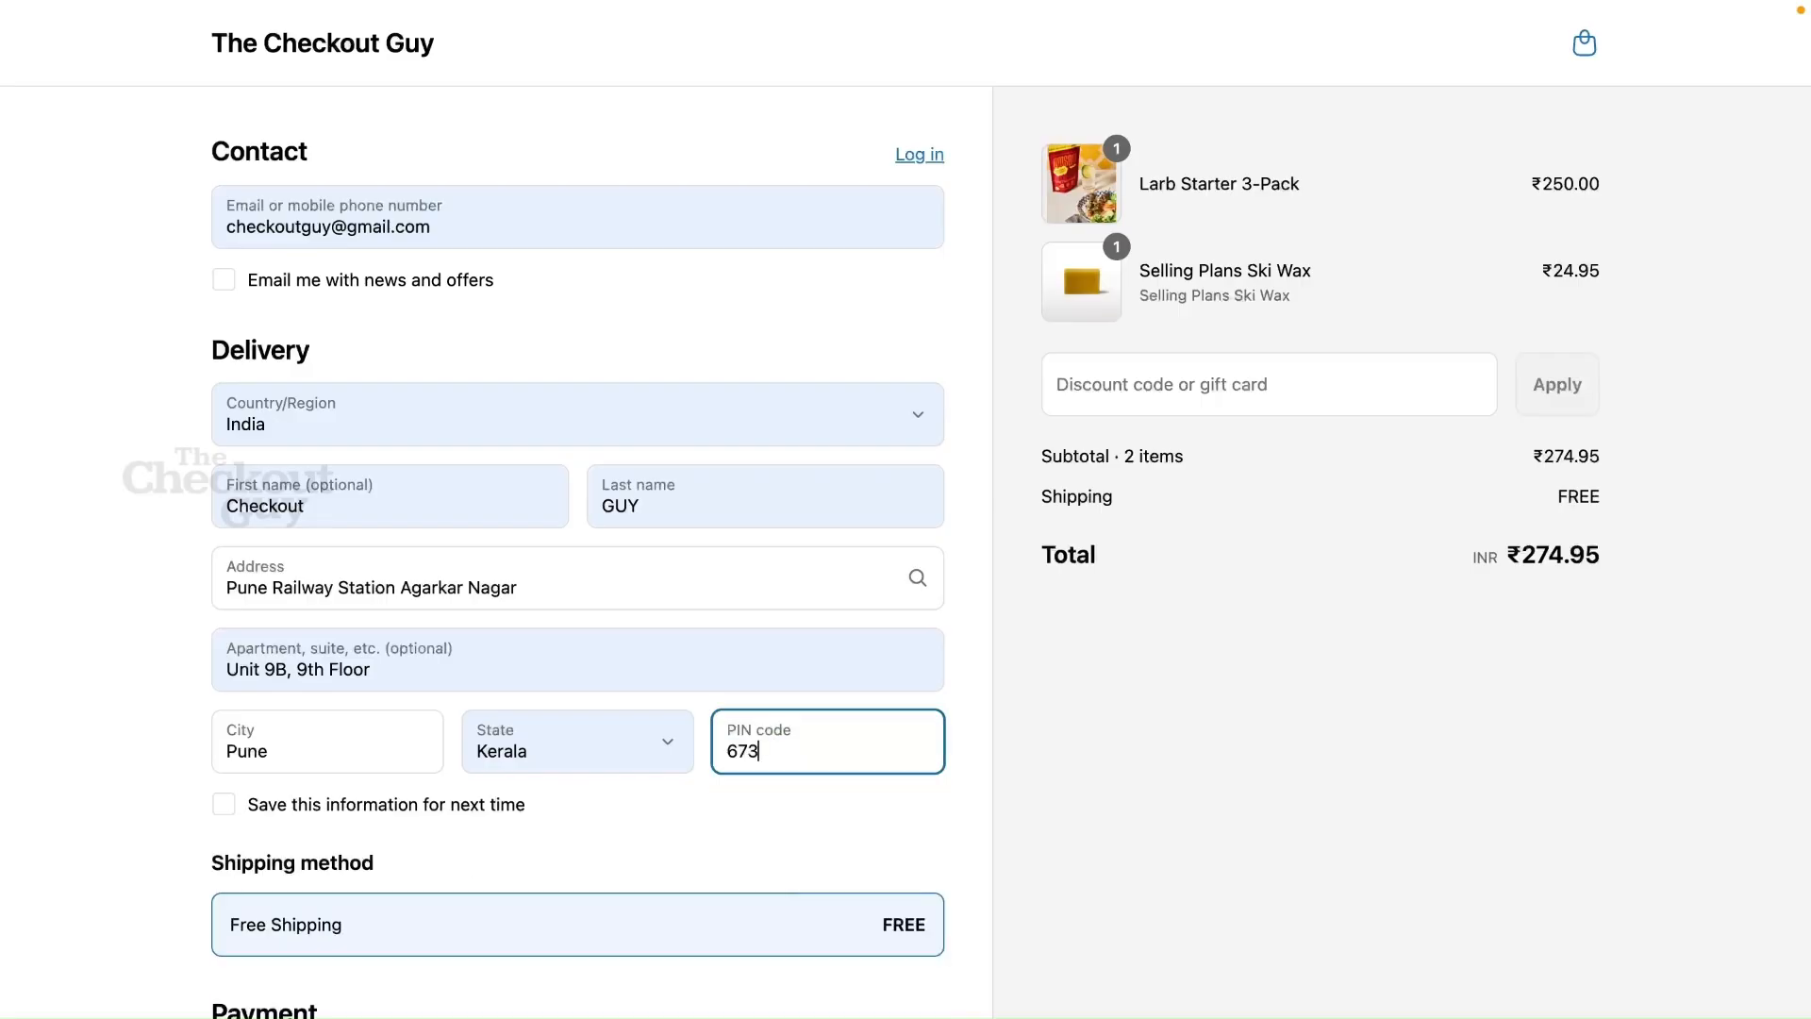
left_click(989, 717)
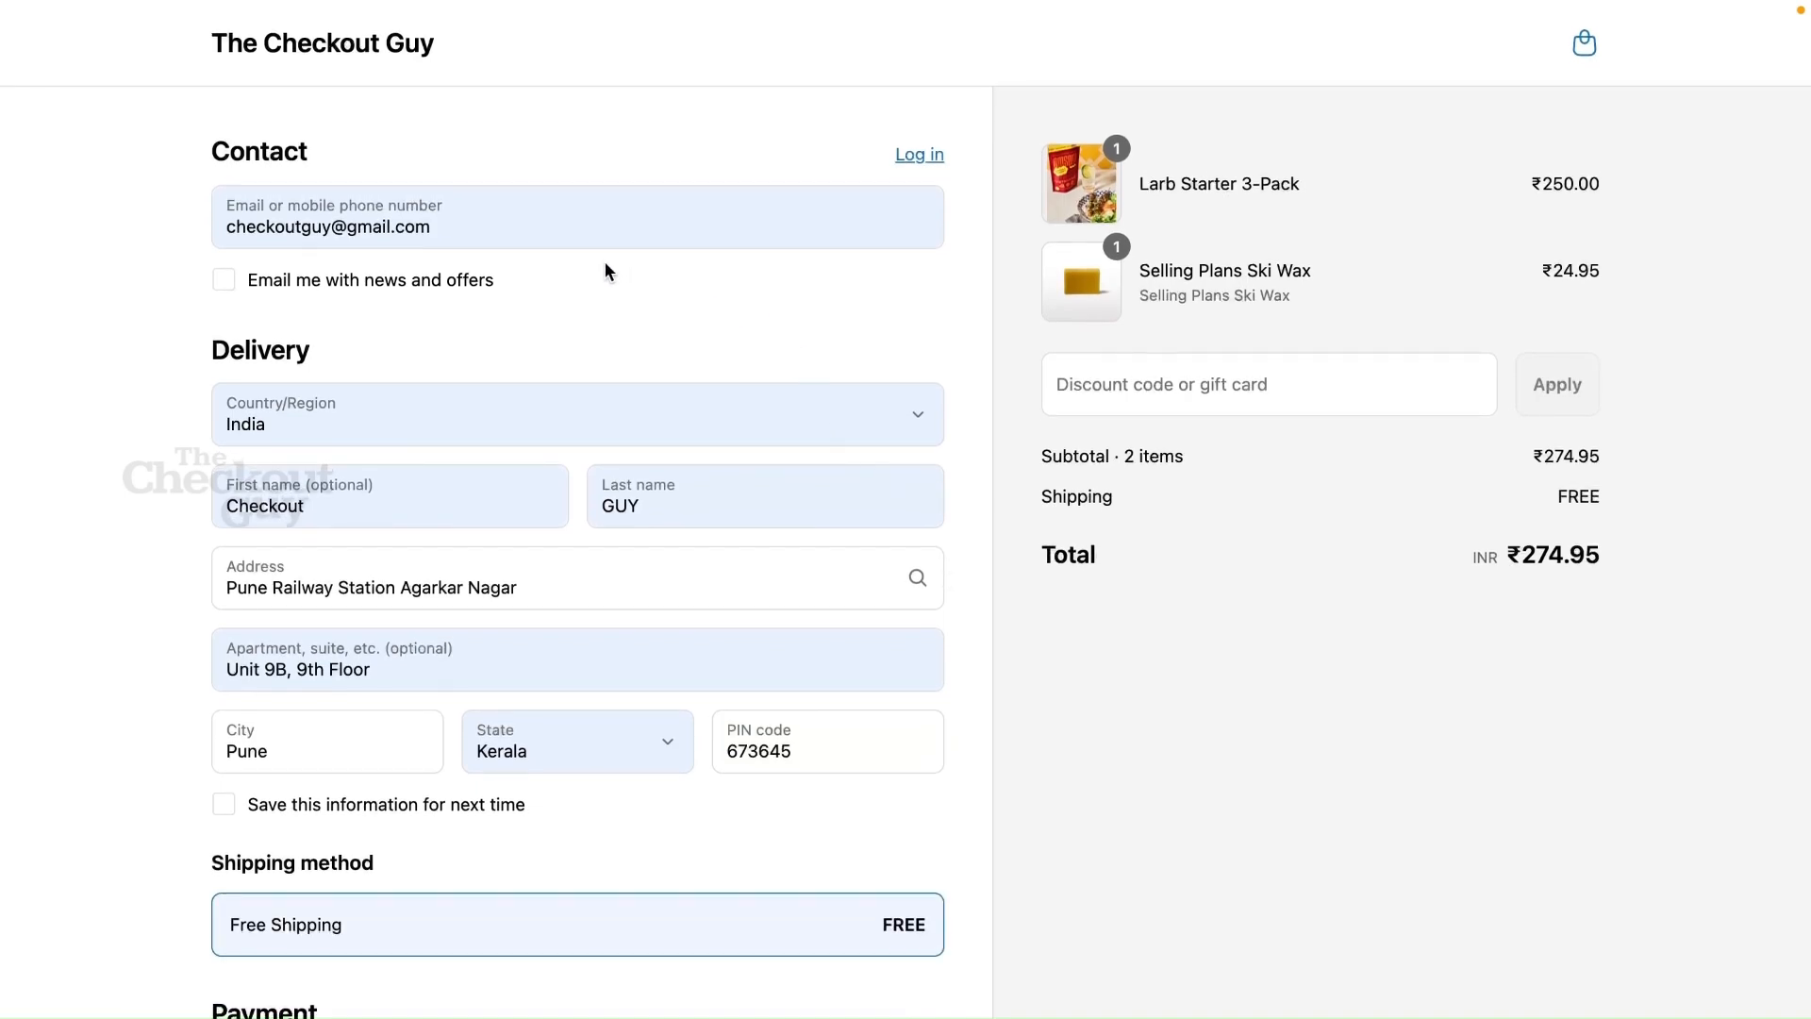
Change the contact e-mail back to the b2b-tagged customer's address to retest the cart validation
left_click(566, 239)
double_click(565, 237)
key("super+v")
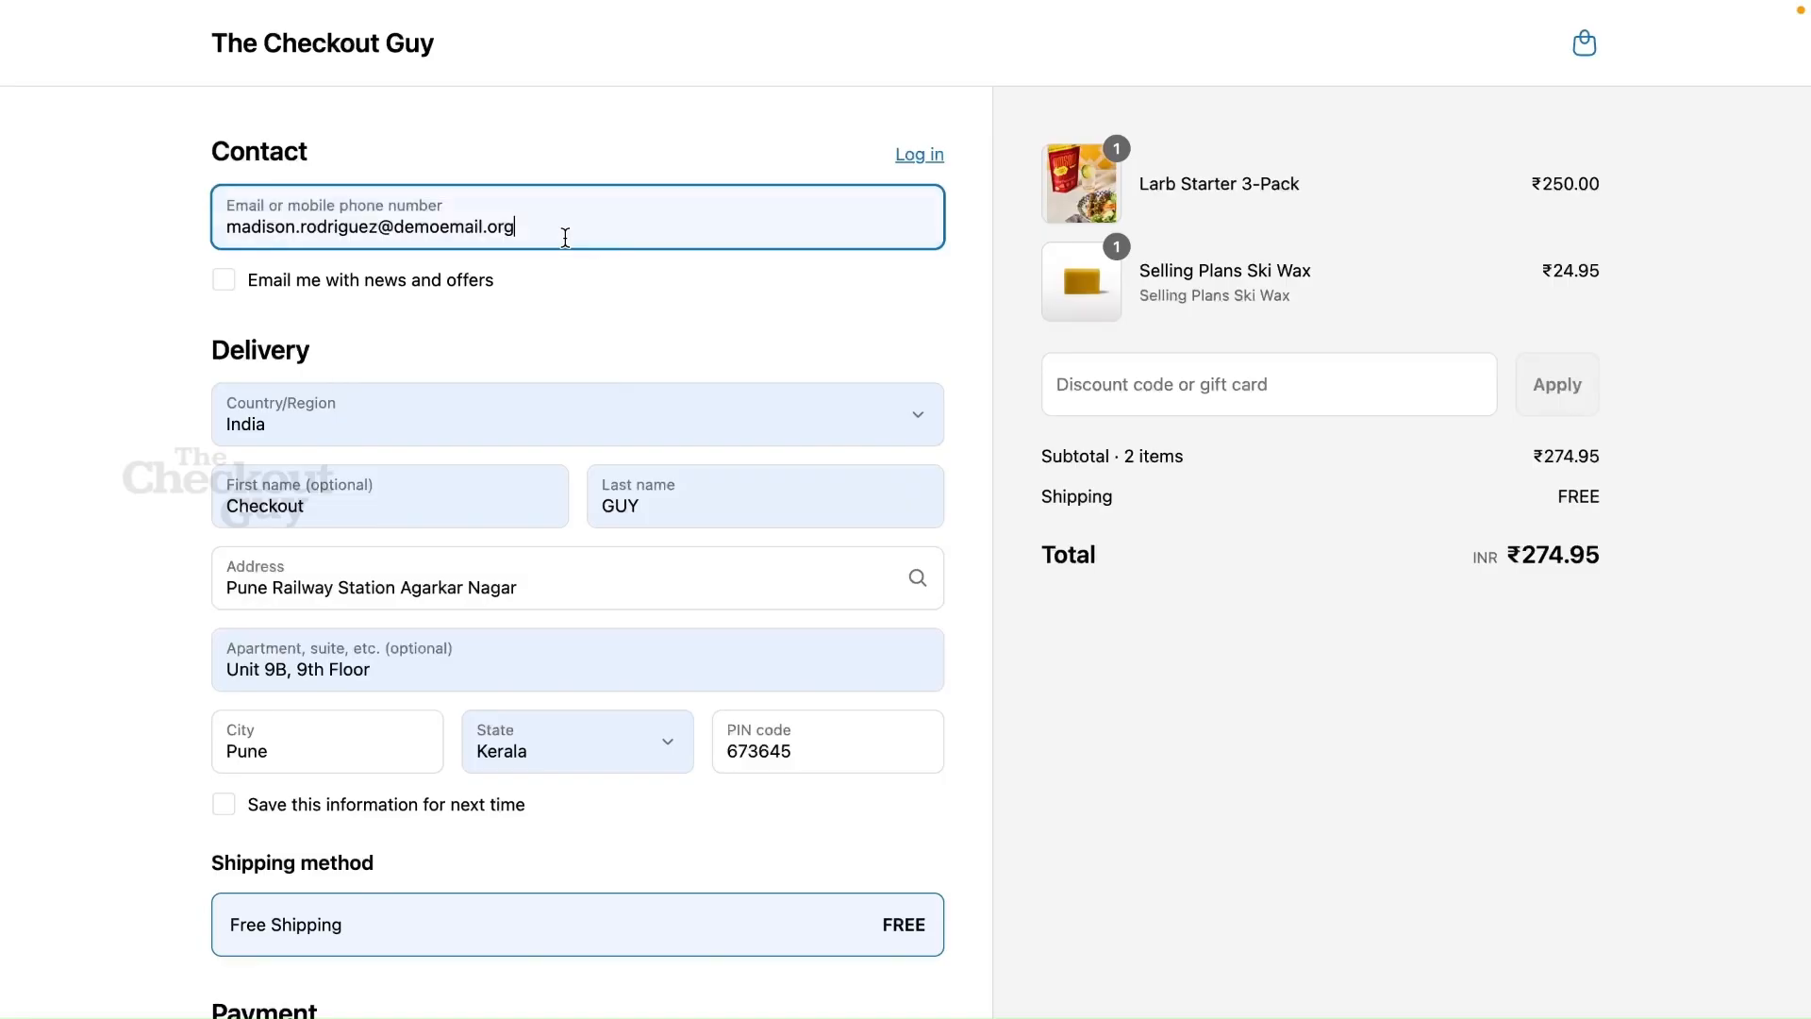
left_click(654, 311)
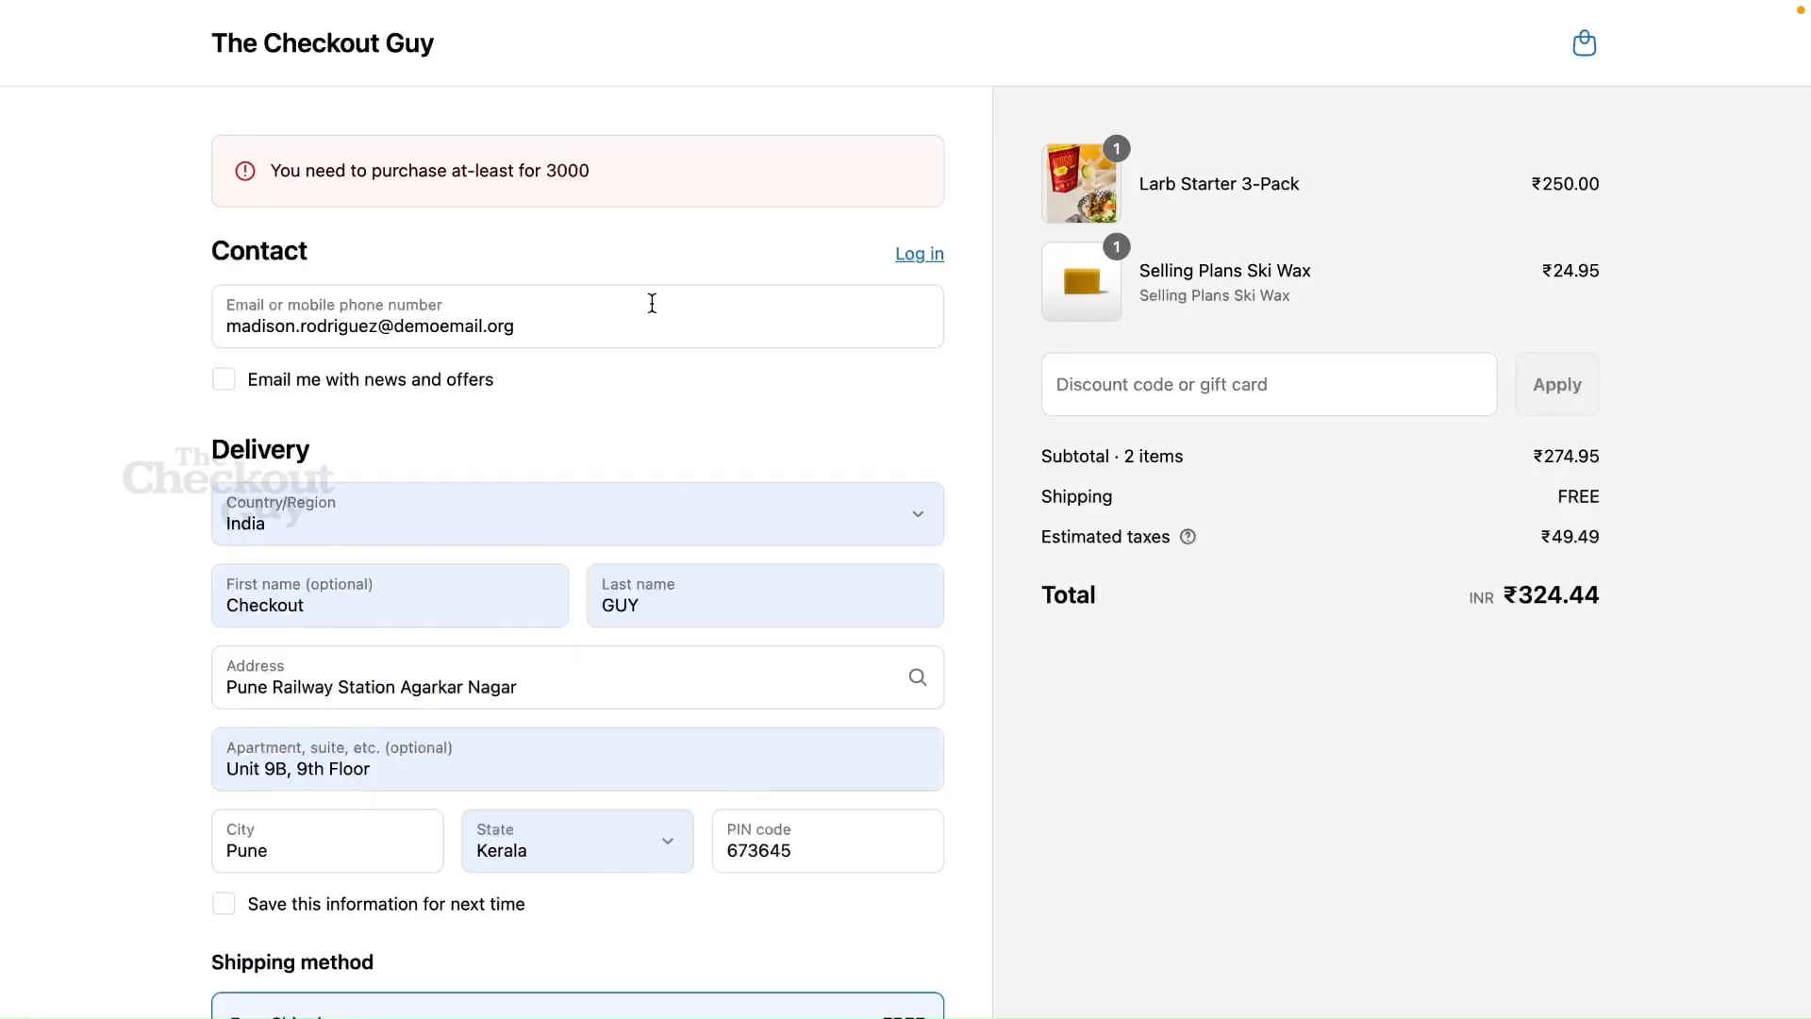